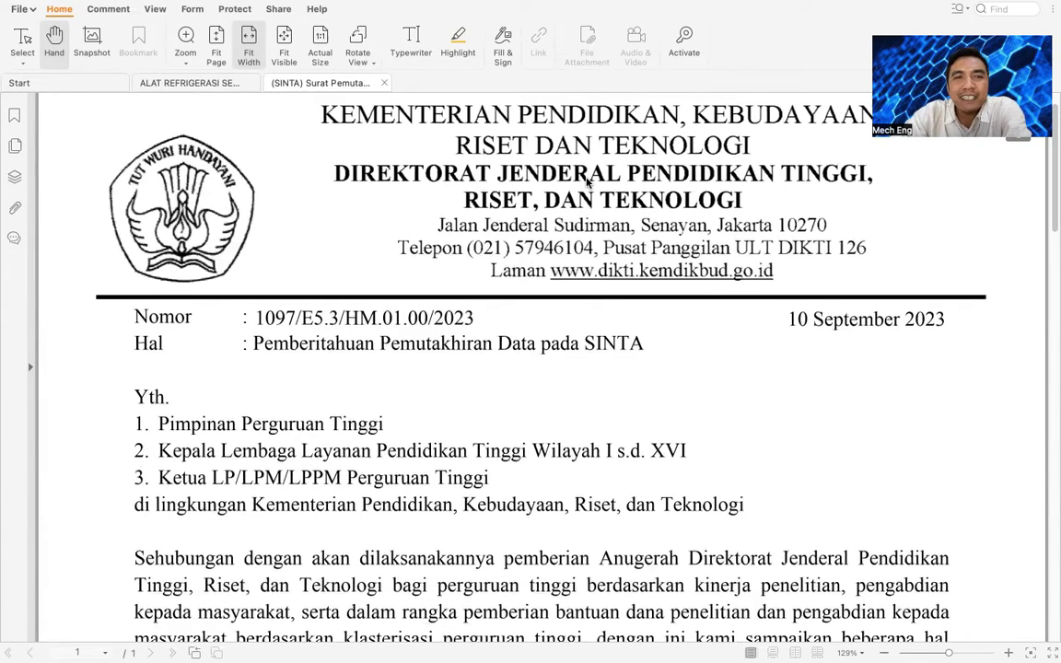
Step: Read the SINTA data update letter from its letterhead through the numbered requests for lecturers, LPPM heads and verifiers
scroll(586, 182, "up", 1)
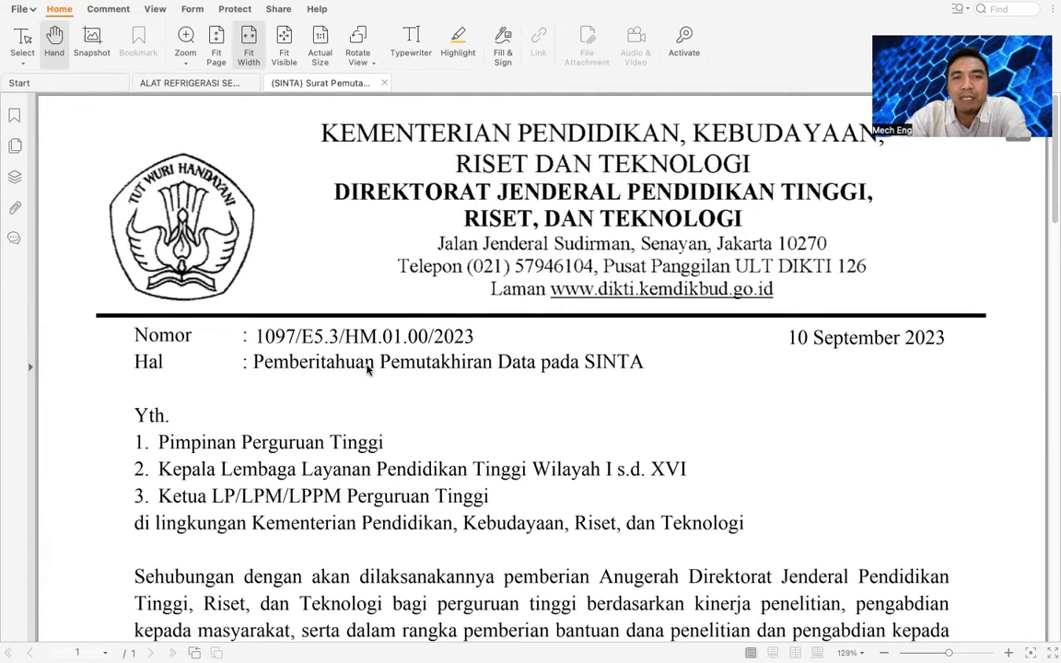
scroll(396, 373, "down", 2)
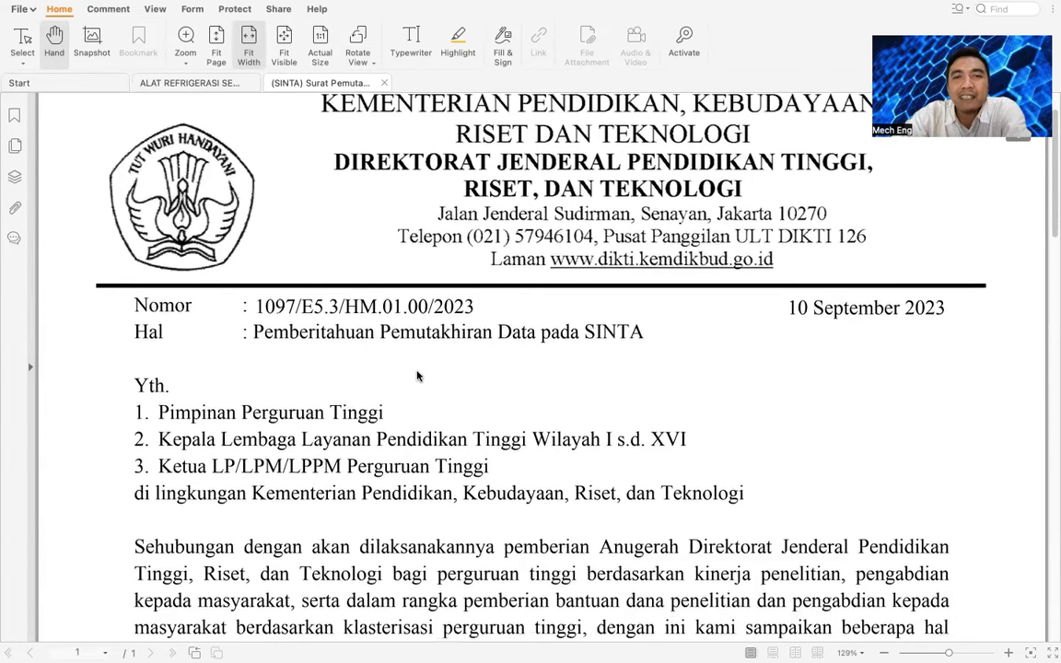
scroll(416, 376, "down", 1)
scroll(417, 376, "down", 3)
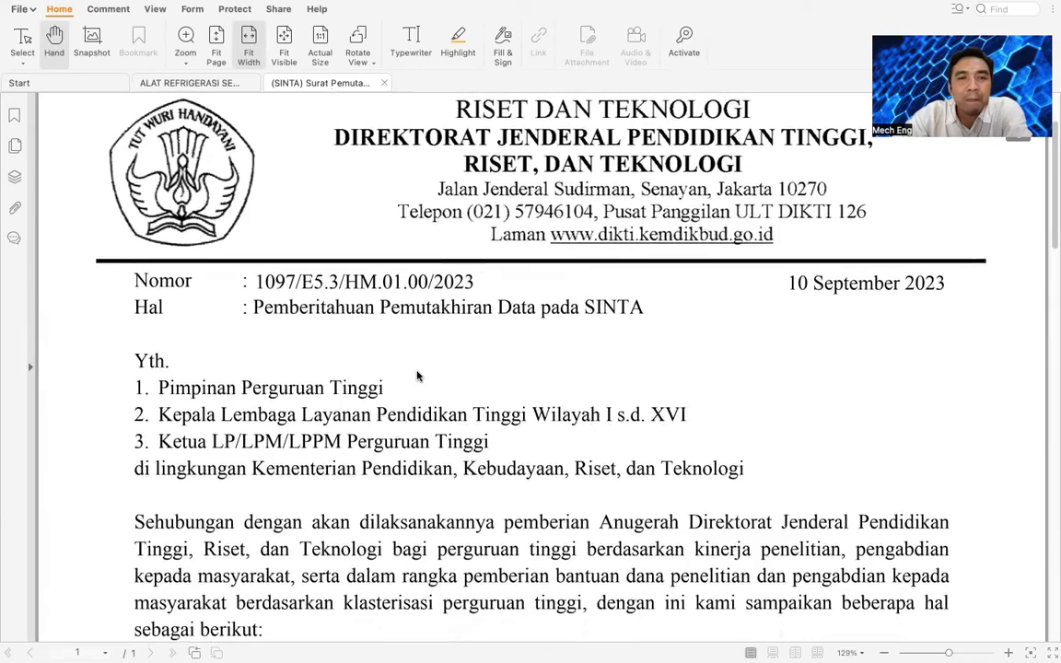
scroll(416, 374, "down", 8)
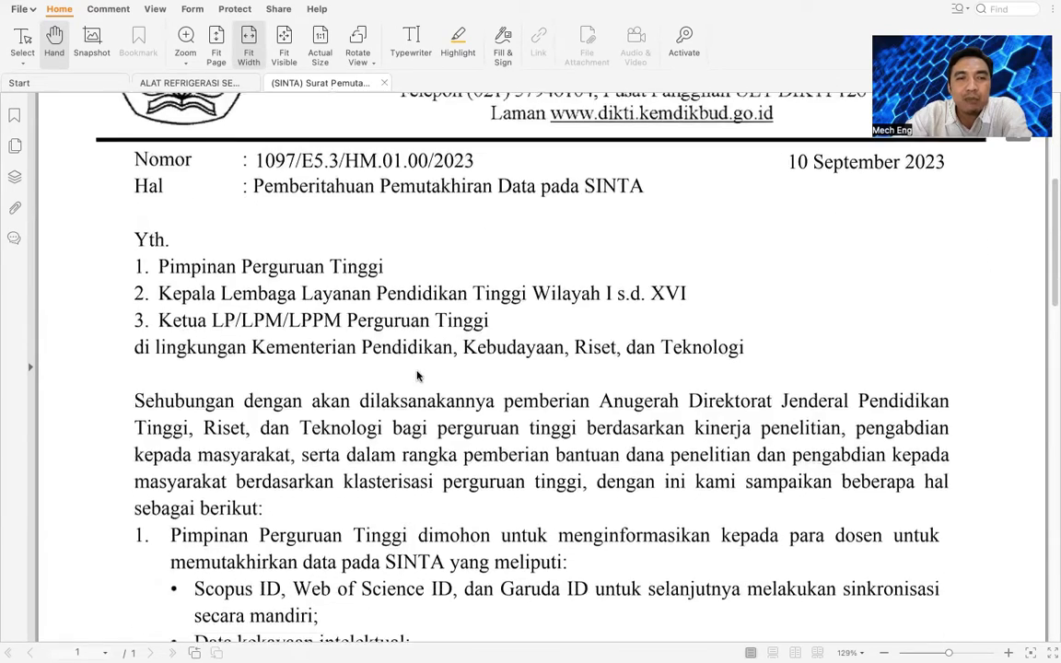
scroll(416, 374, "down", 1)
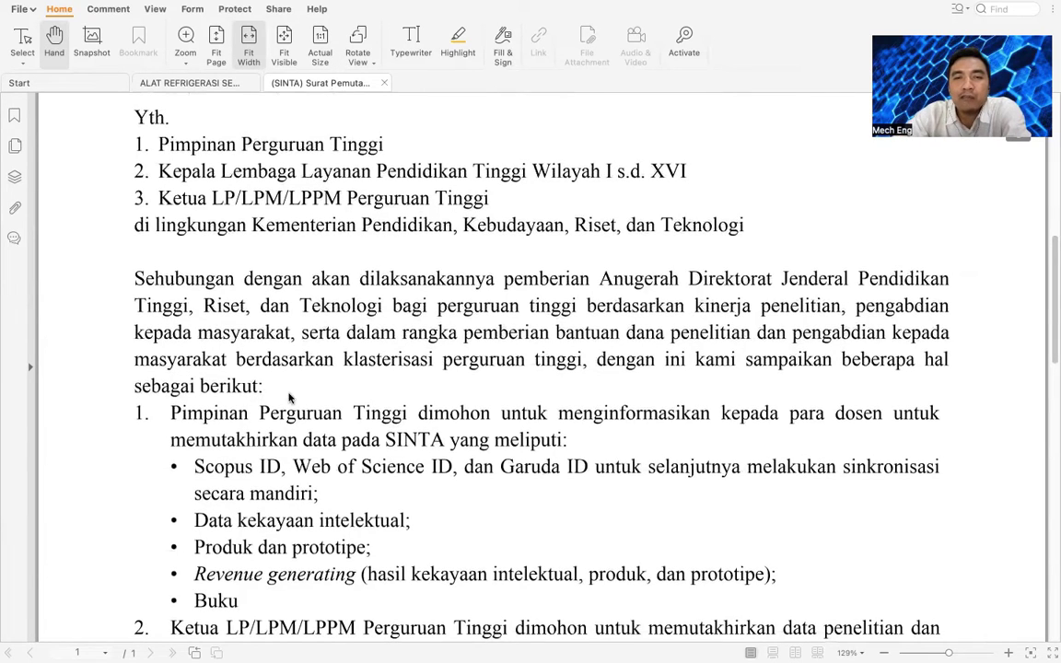
scroll(498, 414, "up", 2)
scroll(672, 425, "down", 2)
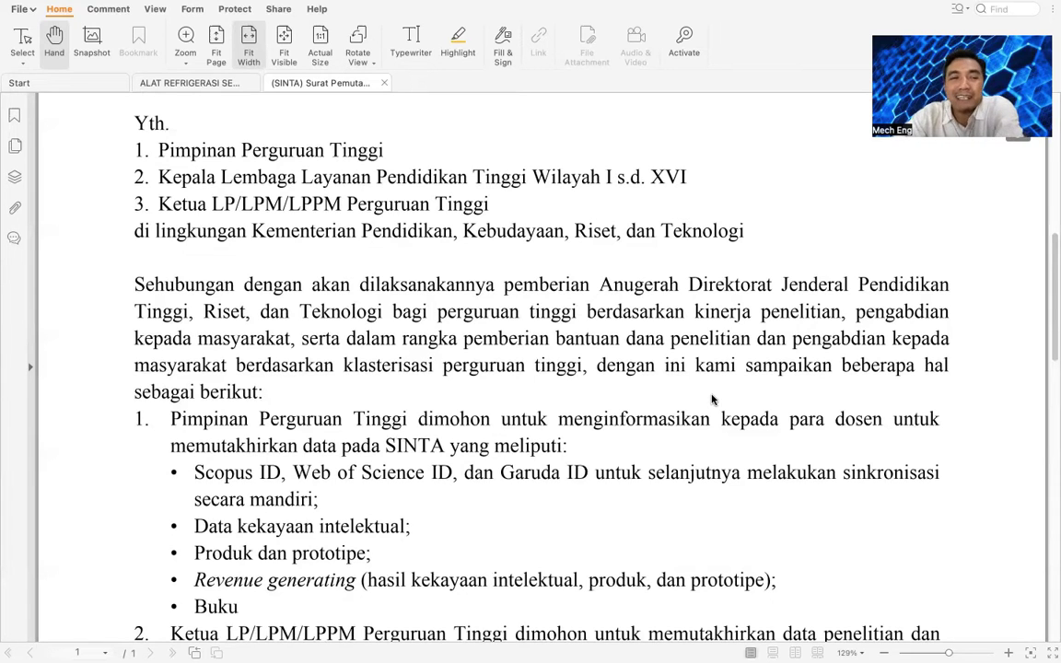
scroll(712, 399, "down", 1)
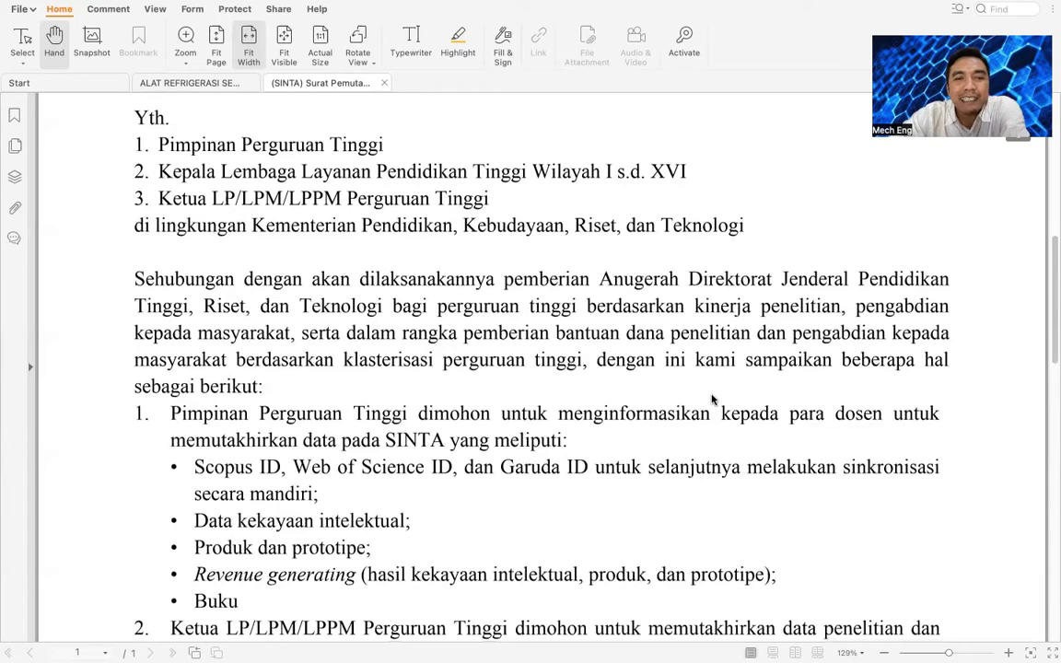
scroll(712, 399, "down", 3)
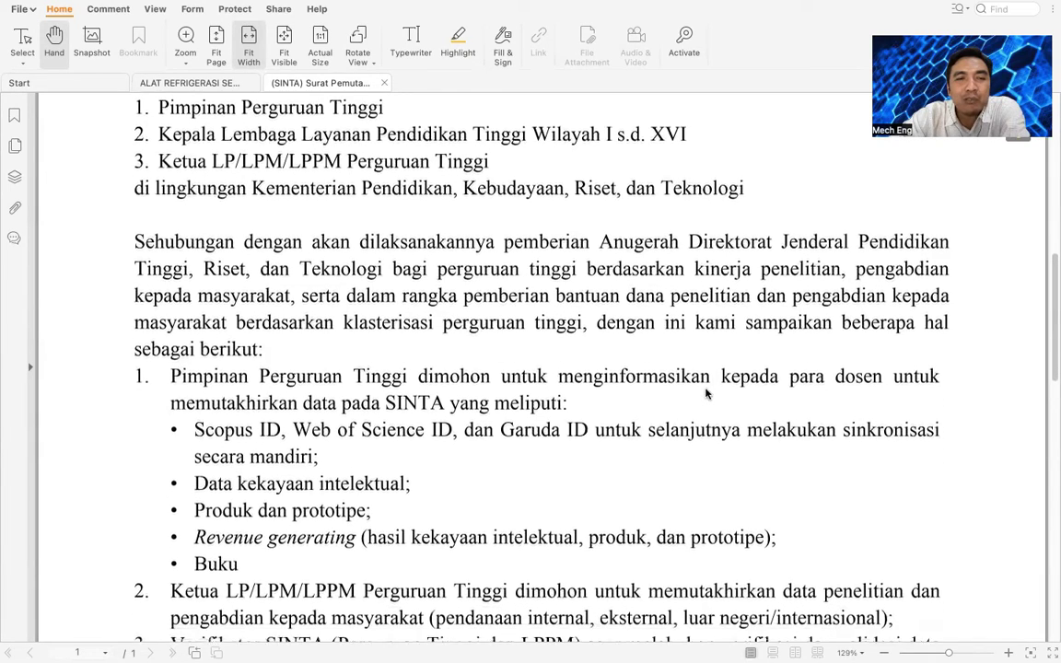
scroll(710, 380, "down", 2)
scroll(710, 376, "down", 2)
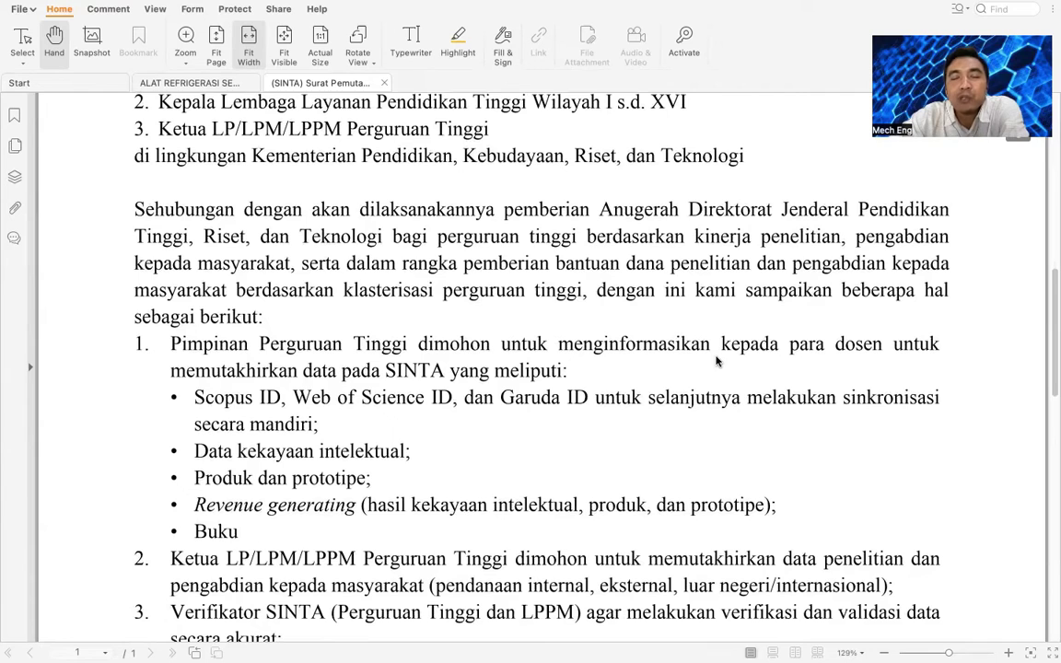
scroll(717, 363, "up", 1)
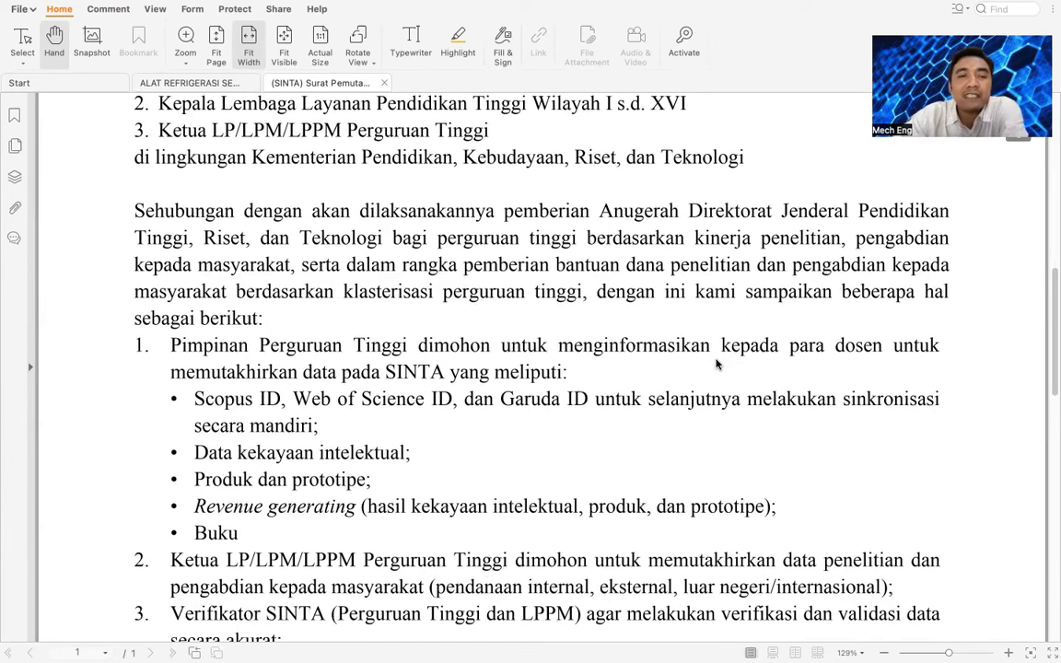
scroll(717, 364, "down", 3)
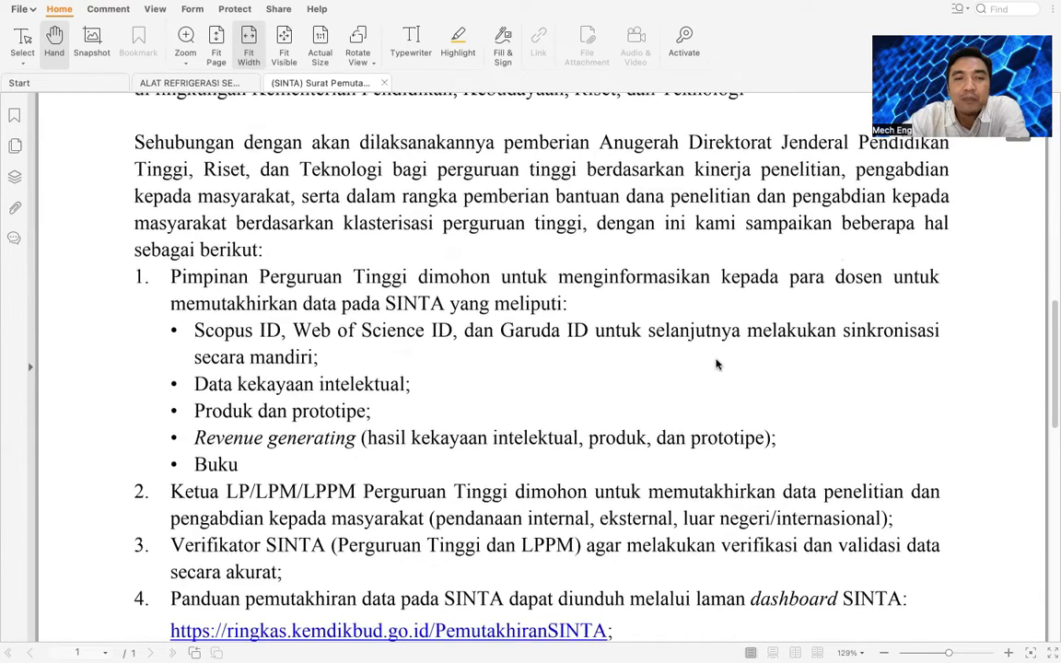
scroll(716, 364, "down", 1)
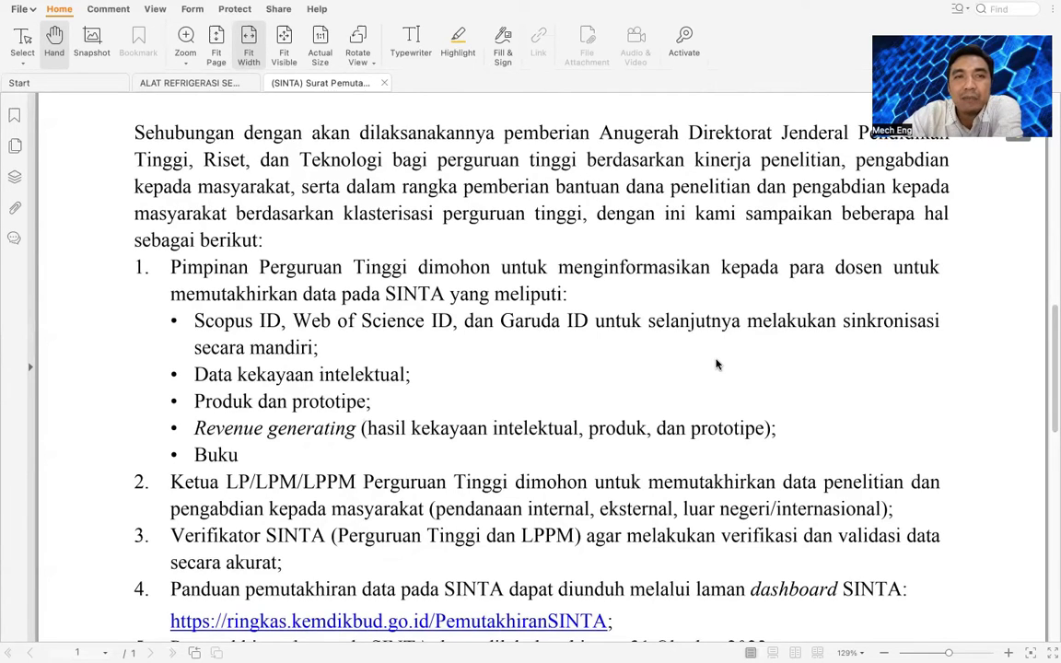
Step: Switch to the SINTA author site in Chrome, open the dashboard overview and review the My SINTA data categories
key("ctrl+Left")
scroll(684, 337, "up", 3)
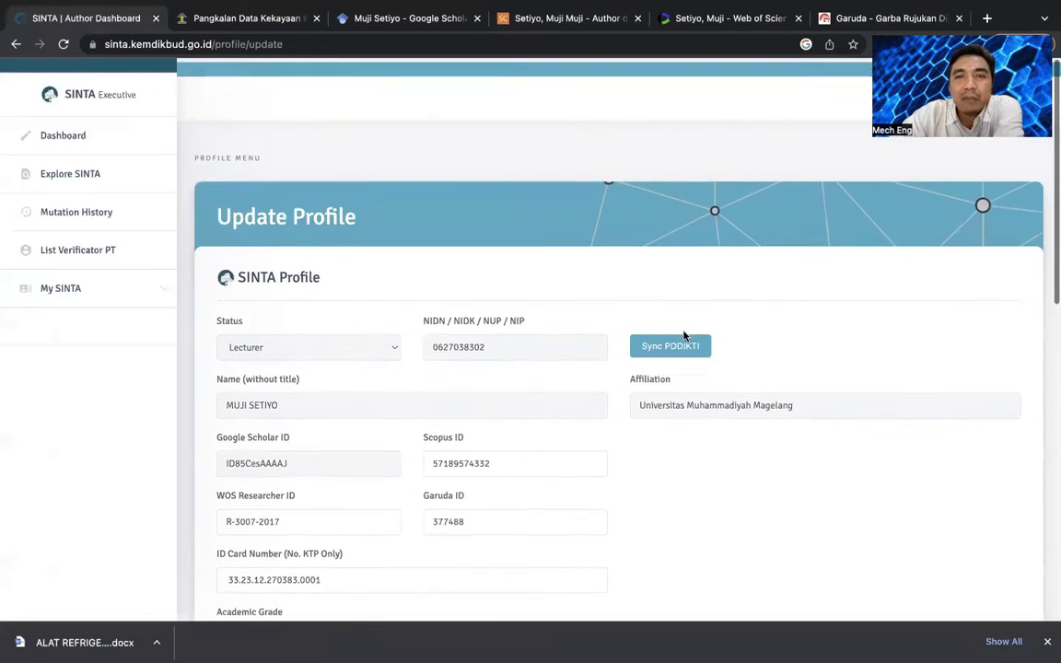
left_click(95, 137)
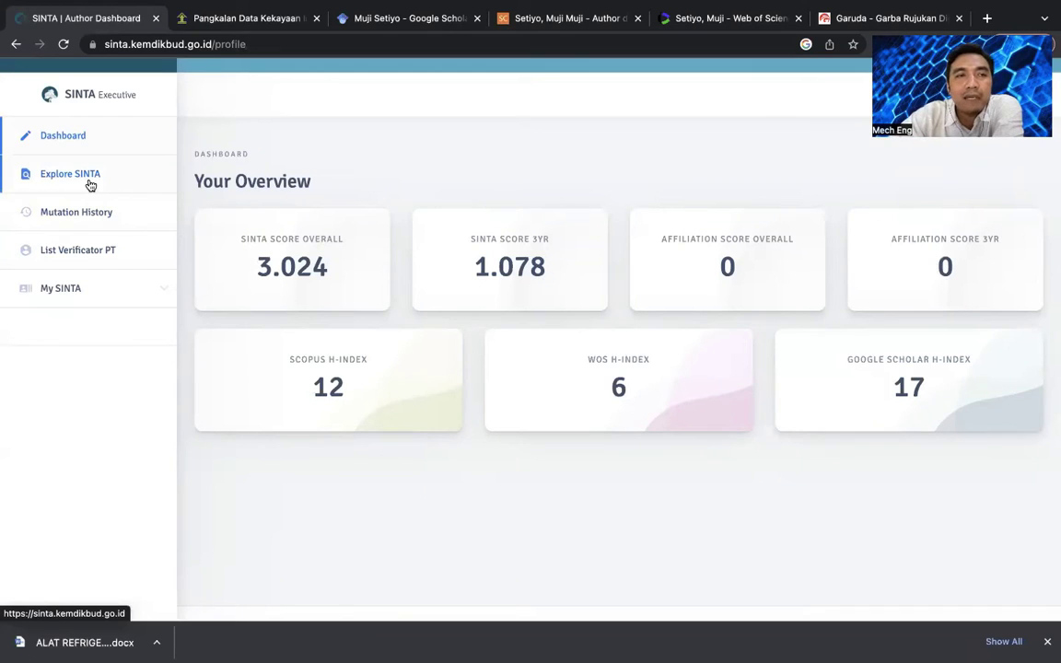
left_click(61, 289)
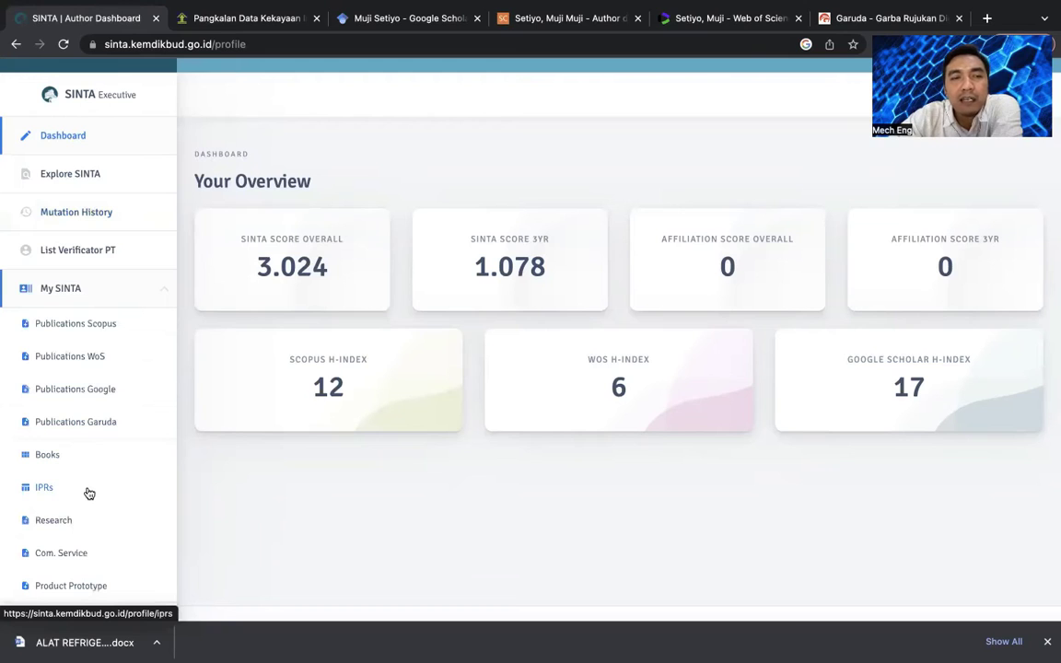
scroll(88, 493, "down", 1)
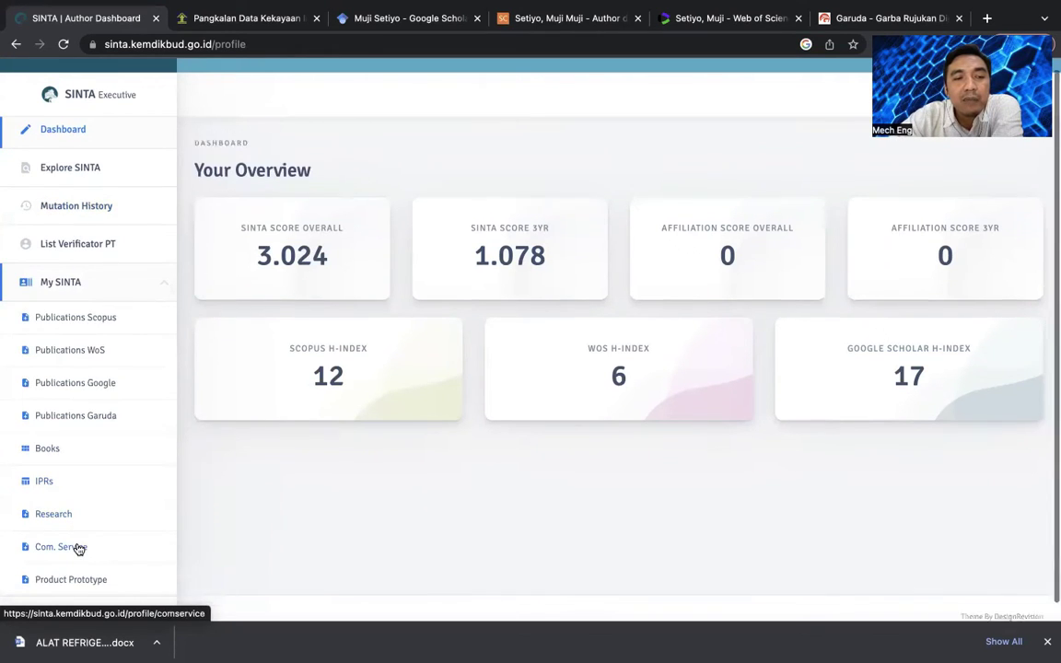
scroll(75, 547, "down", 1)
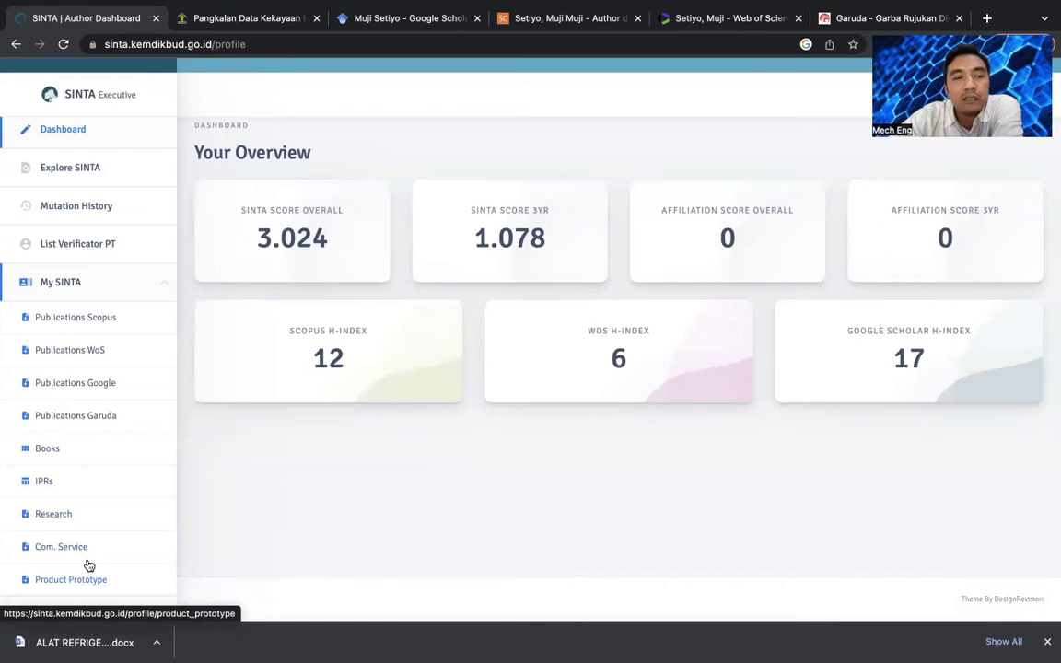
scroll(104, 546, "up", 1)
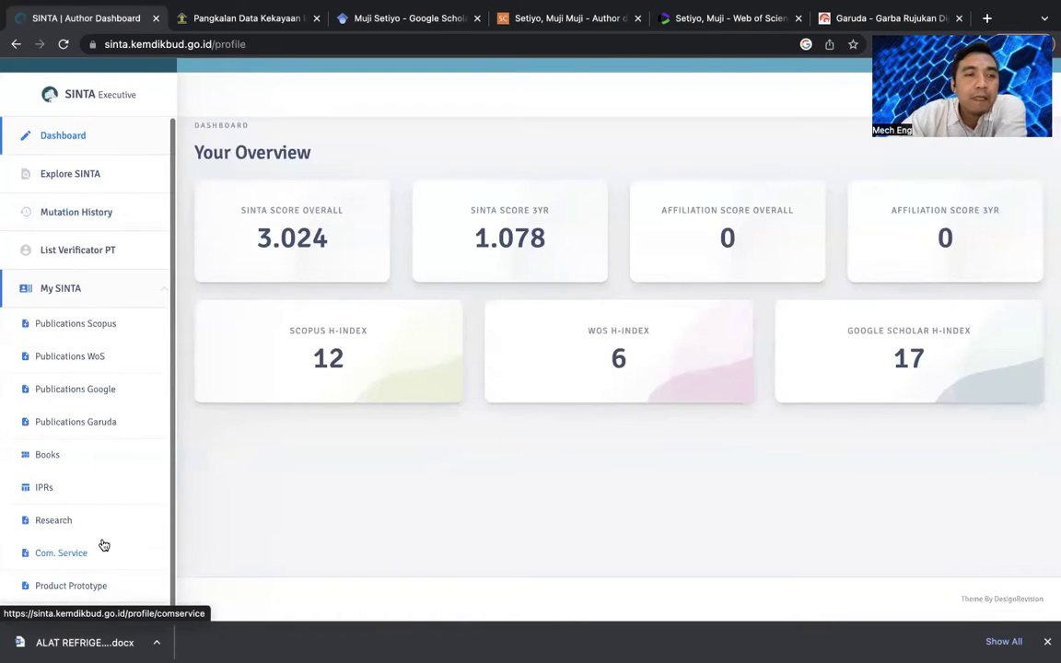
Step: Open the Scopus publications in My SINTA and send a synchronization request for the Scopus documents
left_click(106, 328)
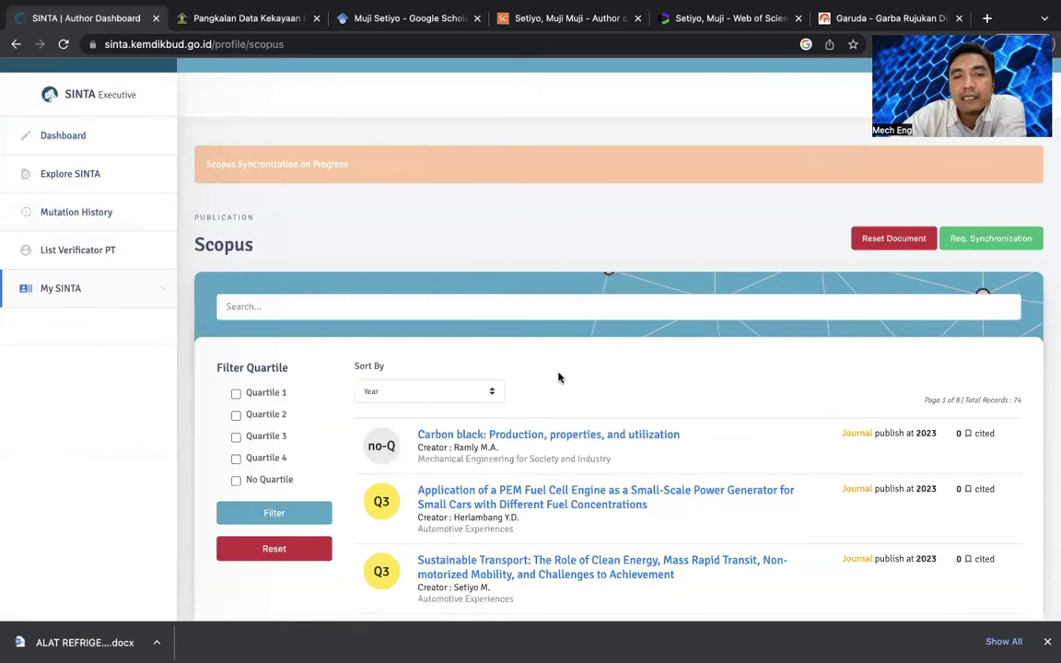
scroll(559, 374, "down", 2)
scroll(559, 374, "up", 2)
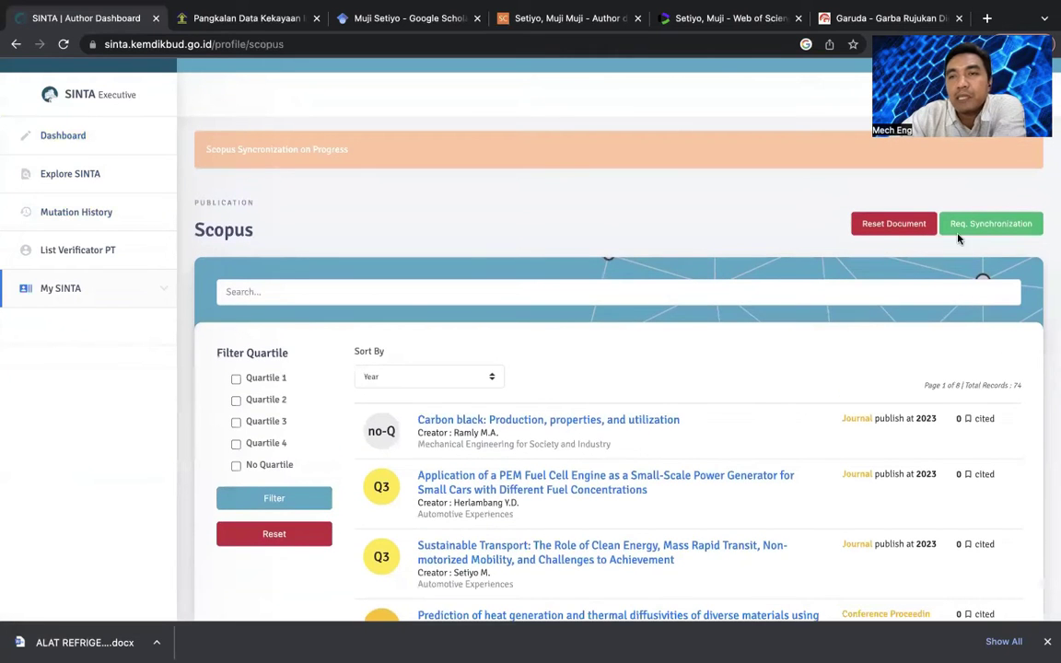
left_click(993, 224)
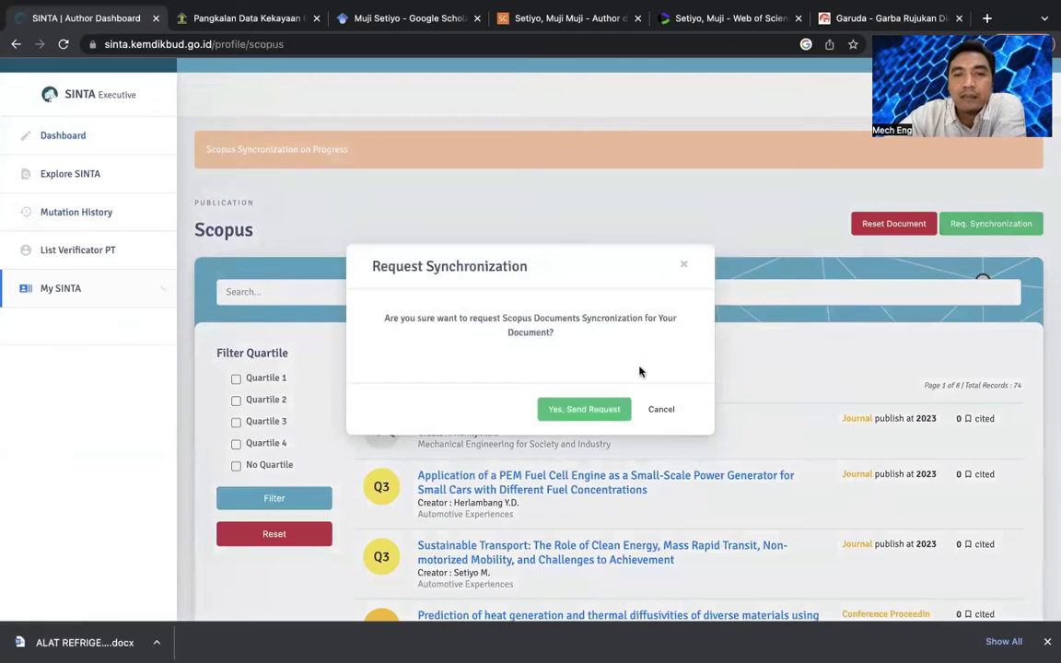
left_click(584, 409)
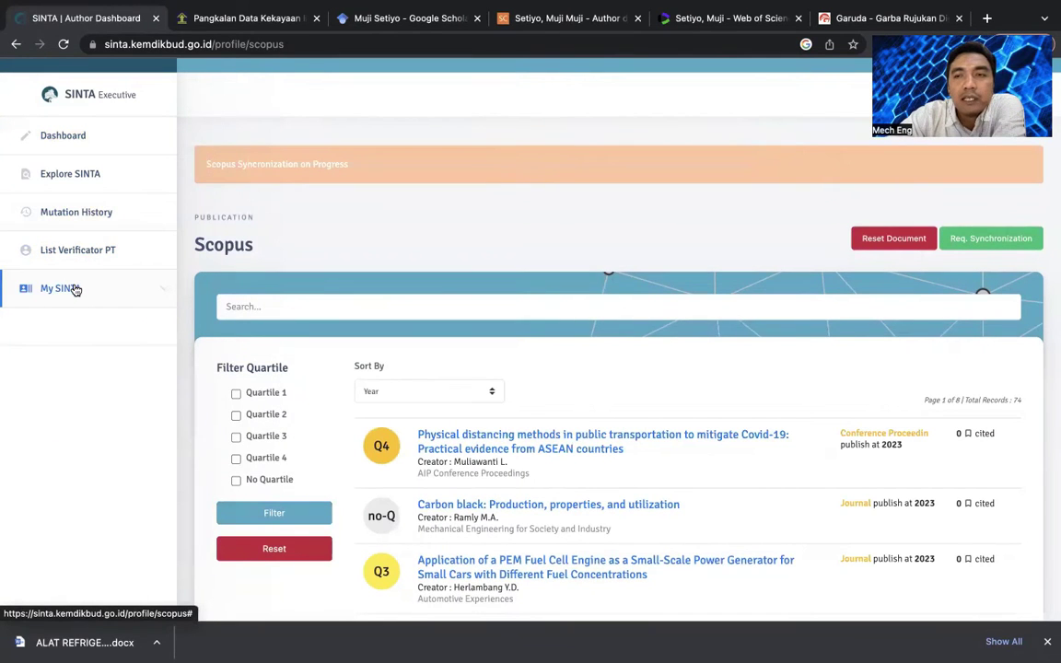
Step: Open the WoS publications in My SINTA and send a synchronization request for the Web of Science documents
left_click(74, 289)
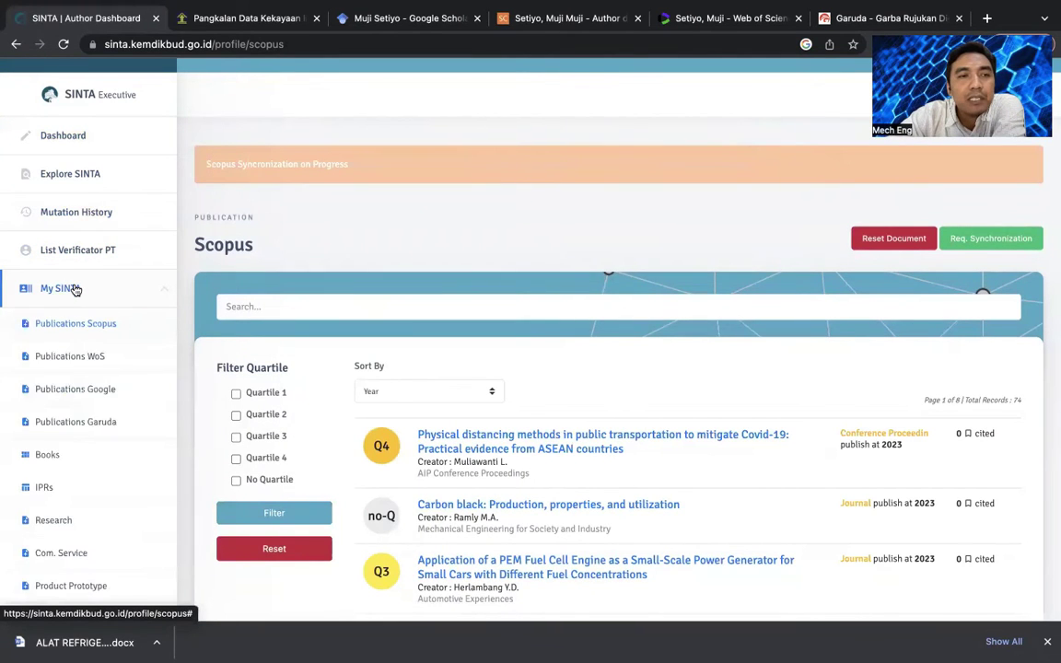
left_click(87, 357)
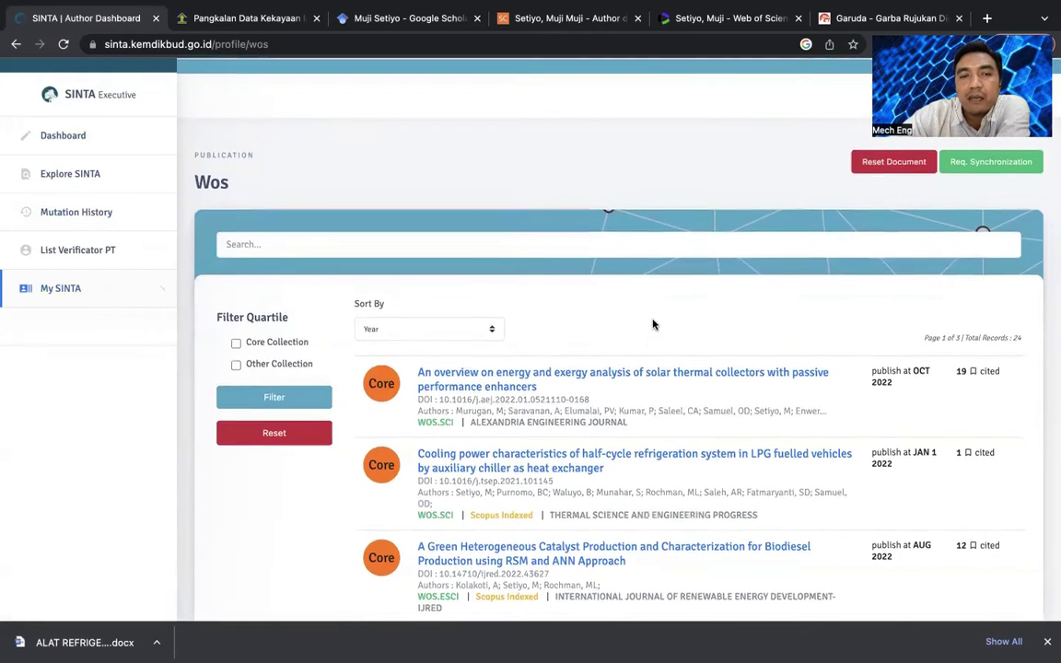
left_click(992, 164)
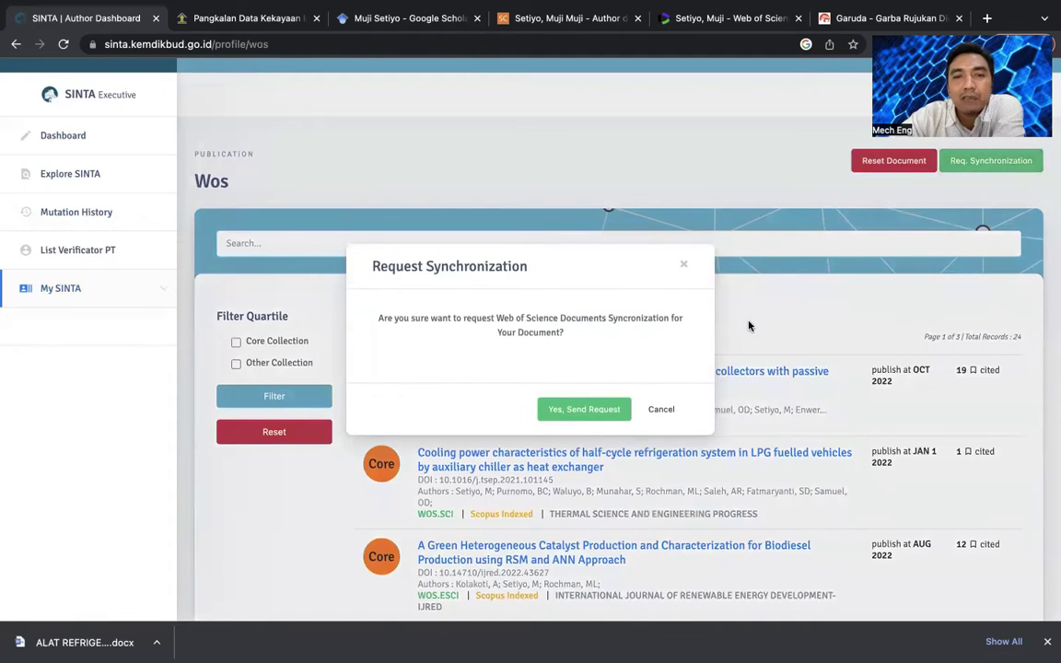
left_click(607, 410)
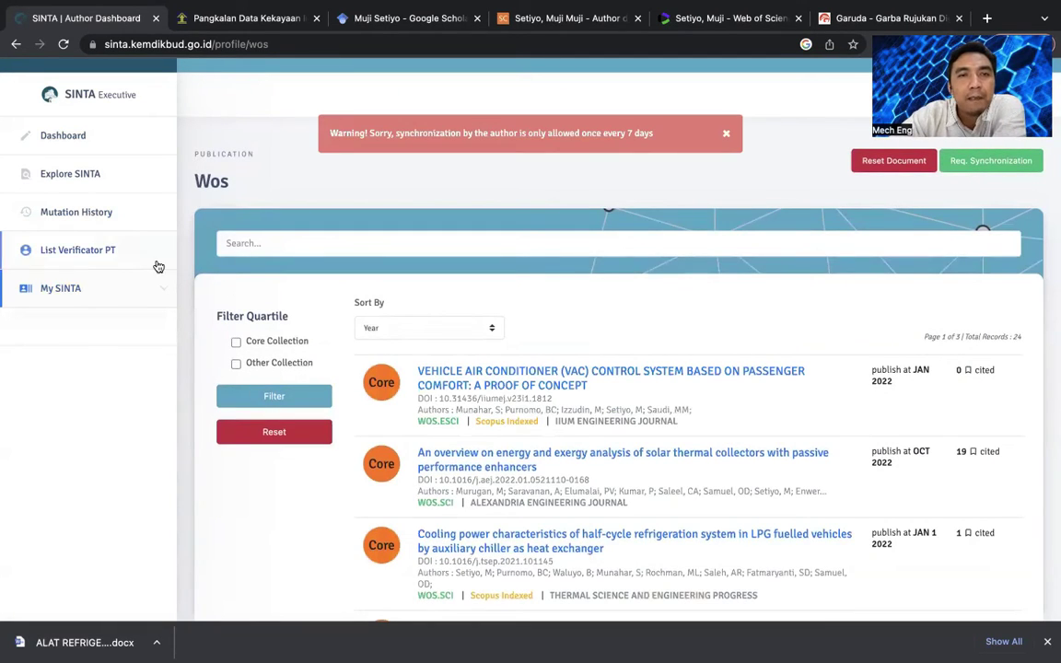
Step: Open the Google publications in My SINTA, review the list and send a synchronization request for the Google Scholar documents
left_click(80, 288)
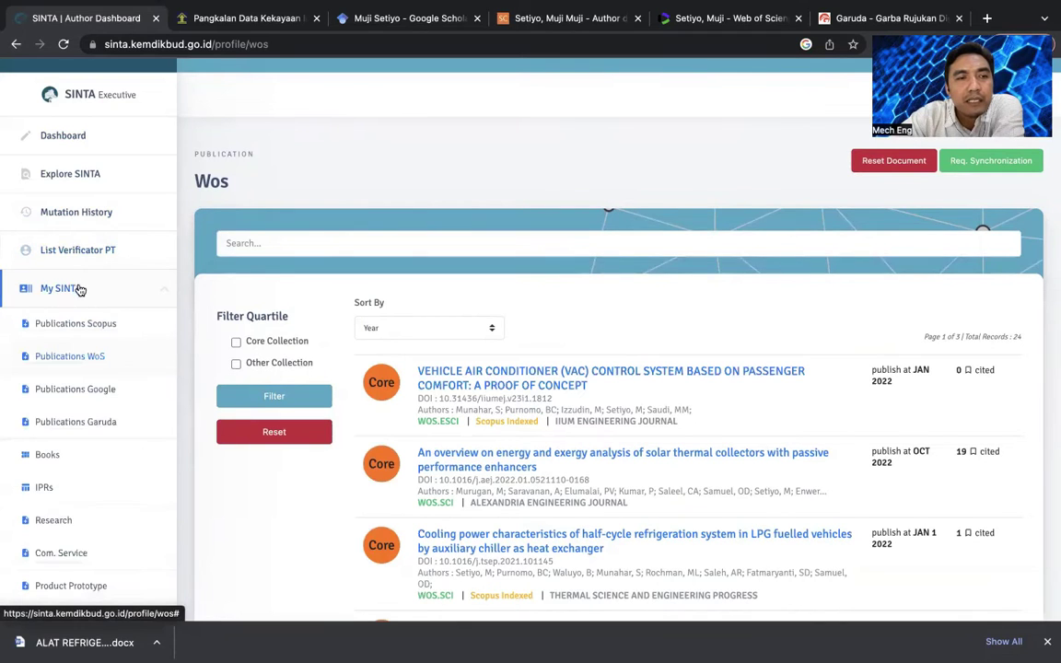
left_click(100, 393)
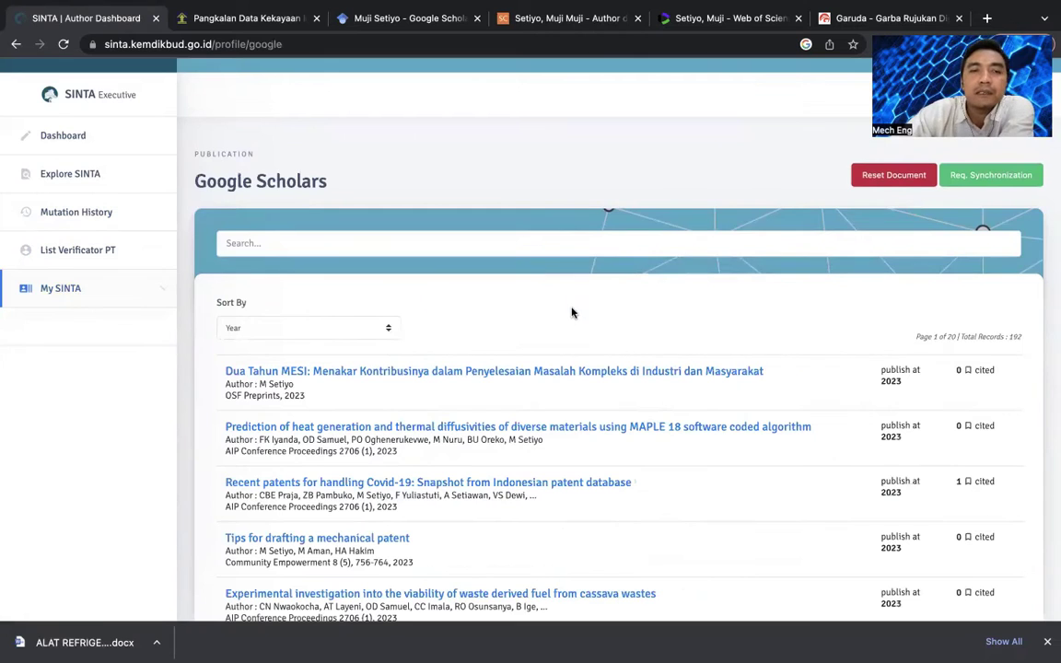
scroll(553, 330, "down", 2)
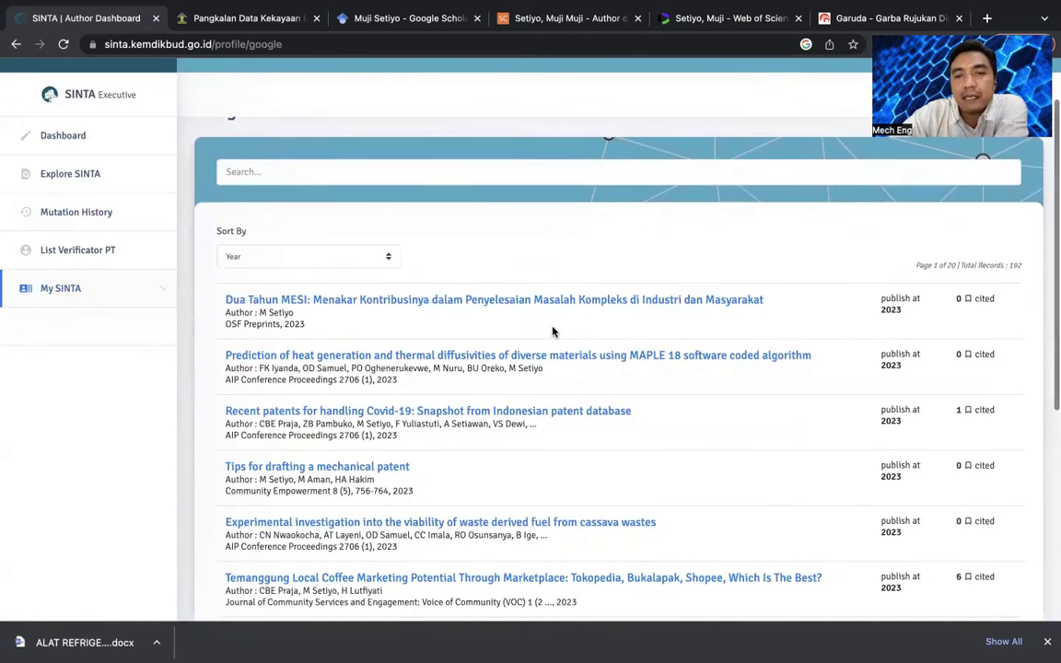
scroll(552, 332, "up", 1)
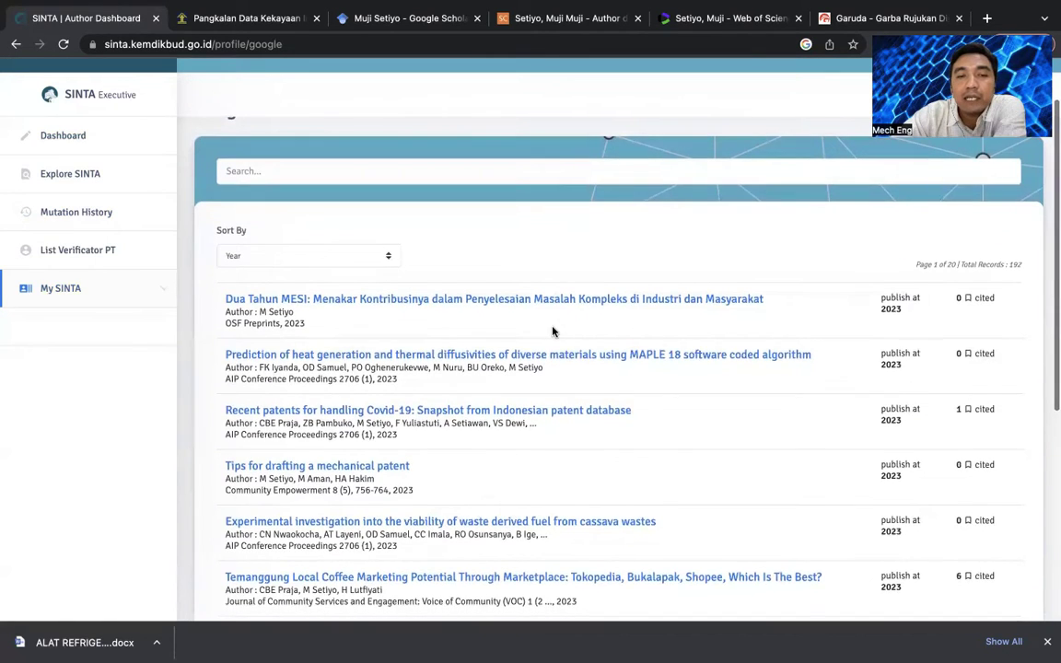
scroll(553, 332, "up", 2)
left_click(950, 179)
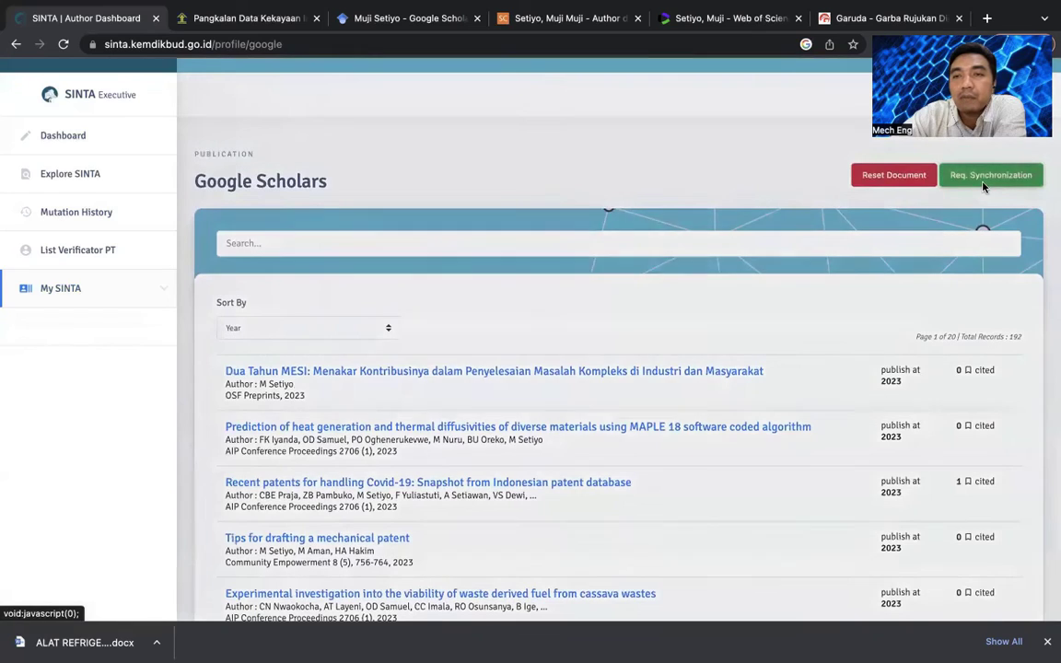
left_click(591, 409)
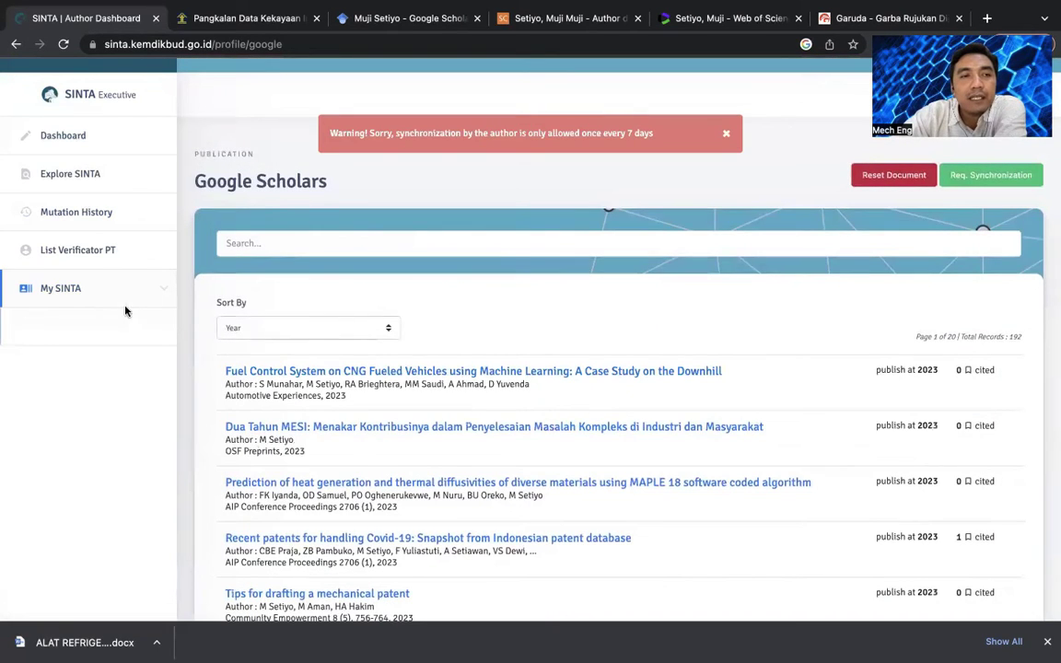
Step: Open the Garuda publications in My SINTA and send a synchronization request for the Garuda documents
left_click(81, 298)
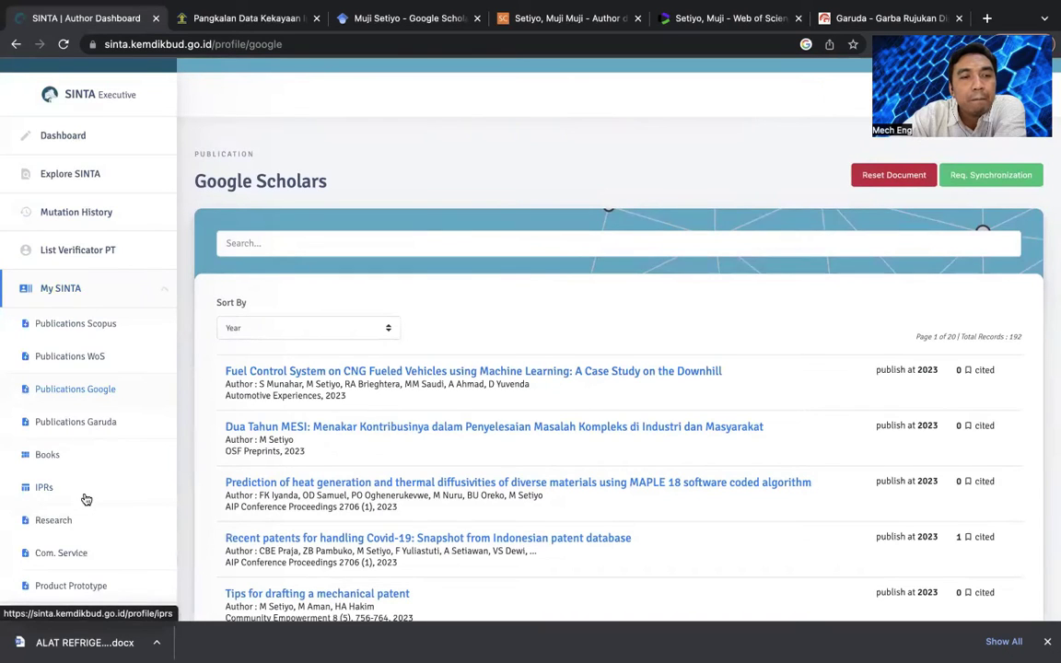
left_click(105, 431)
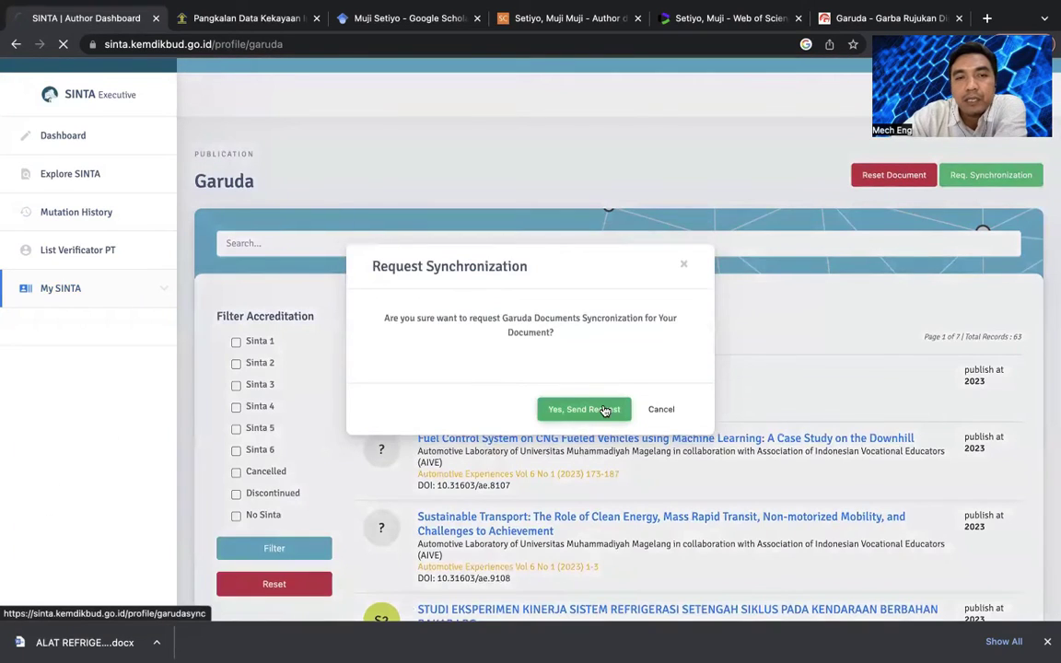
left_click(605, 410)
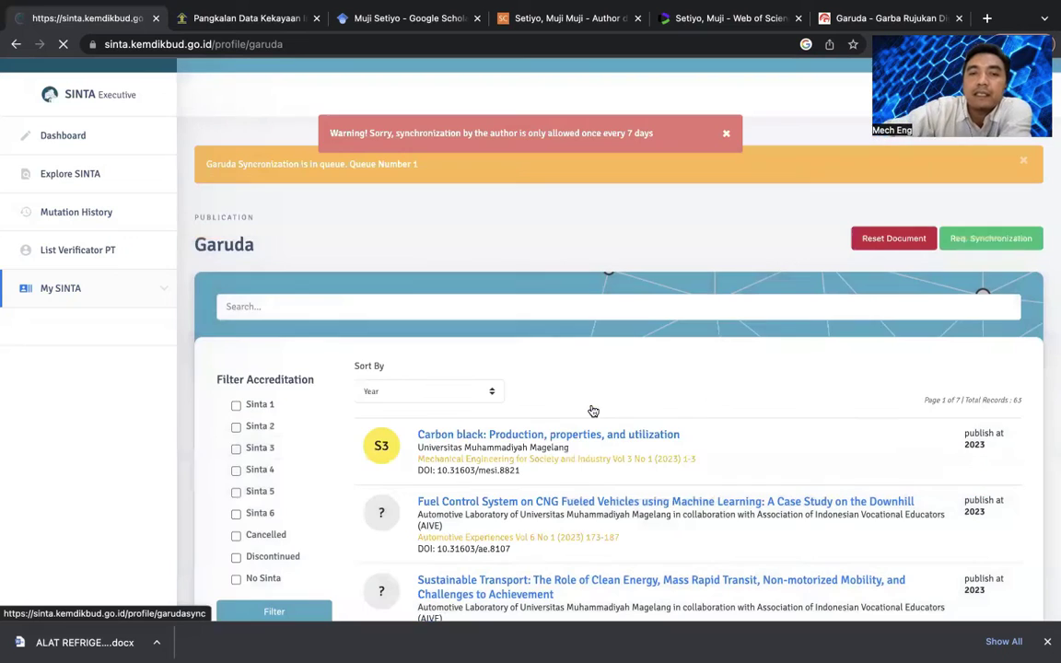
Step: Open the Books documents in My SINTA and examine the fields required to claim a new book
left_click(70, 295)
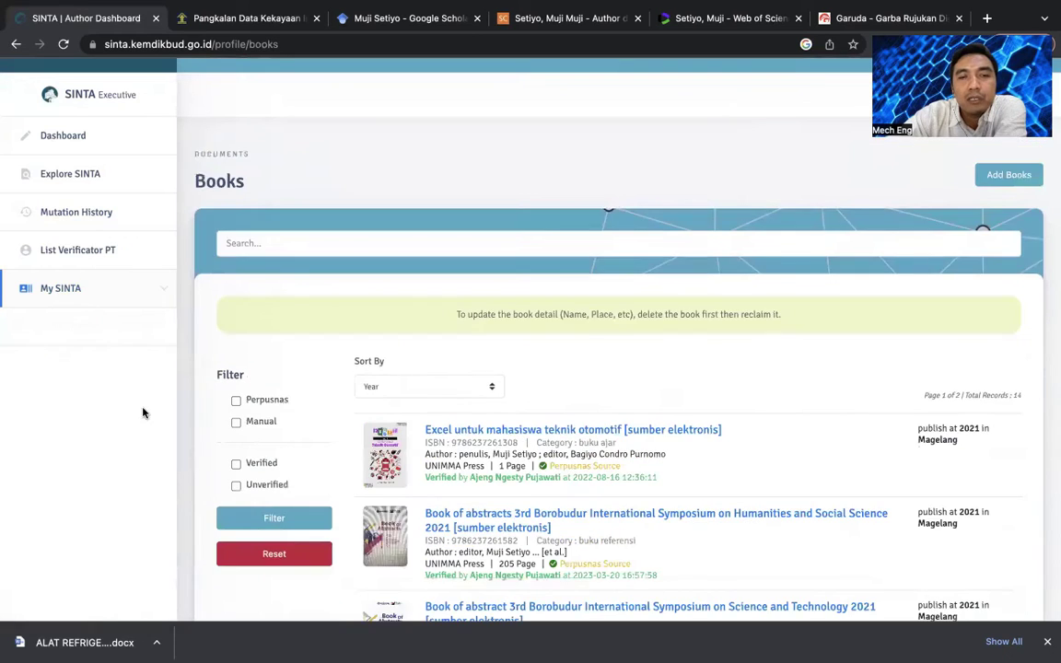
scroll(605, 341, "down", 1)
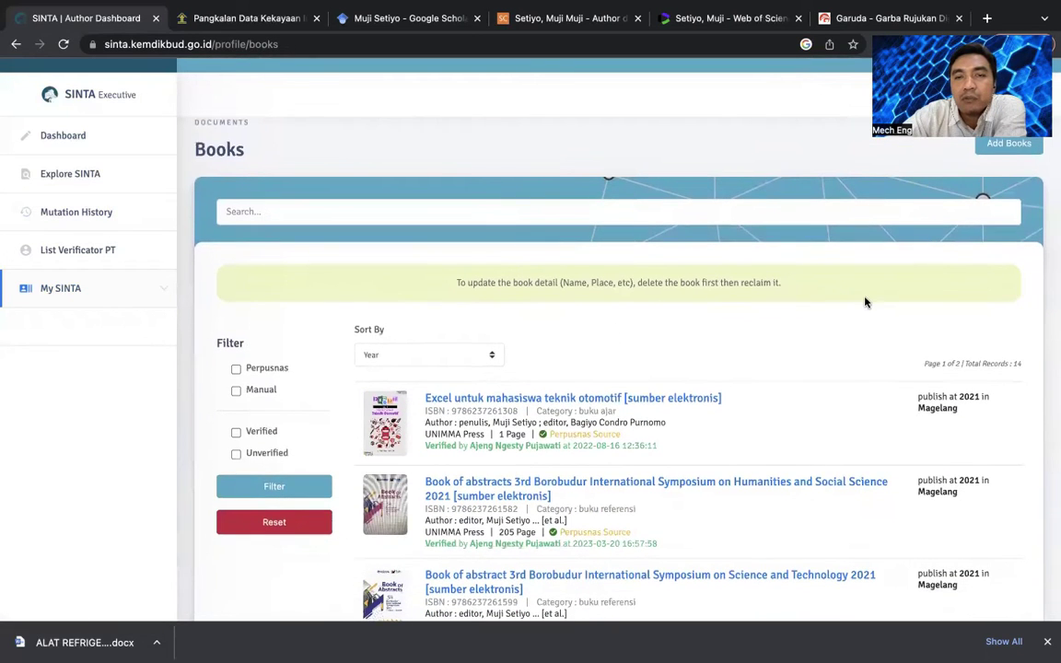
scroll(644, 359, "up", 1)
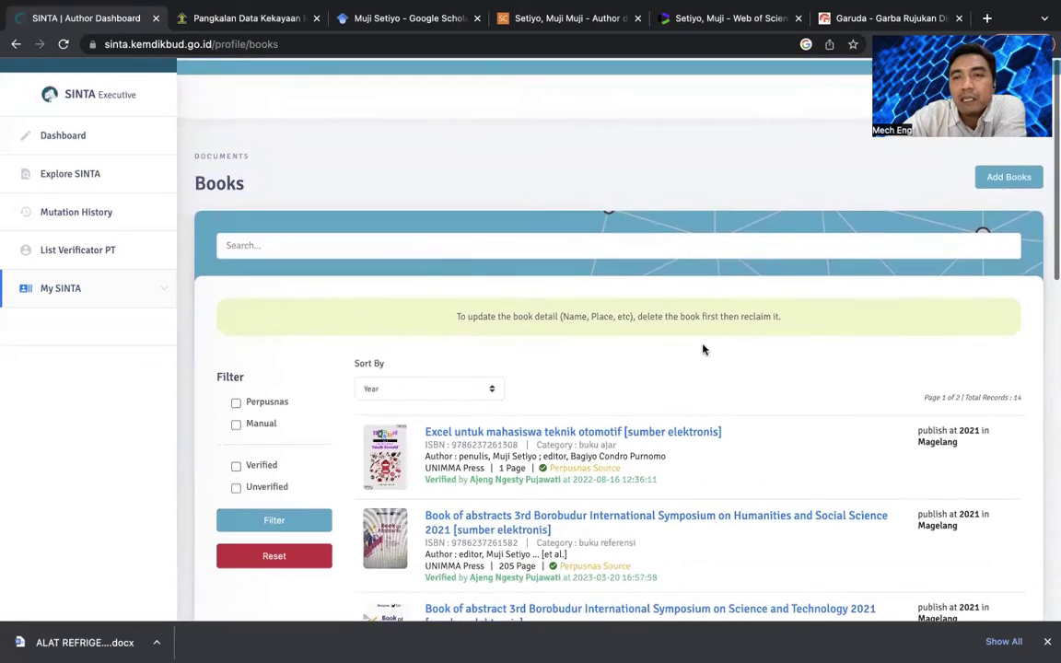
left_click(997, 176)
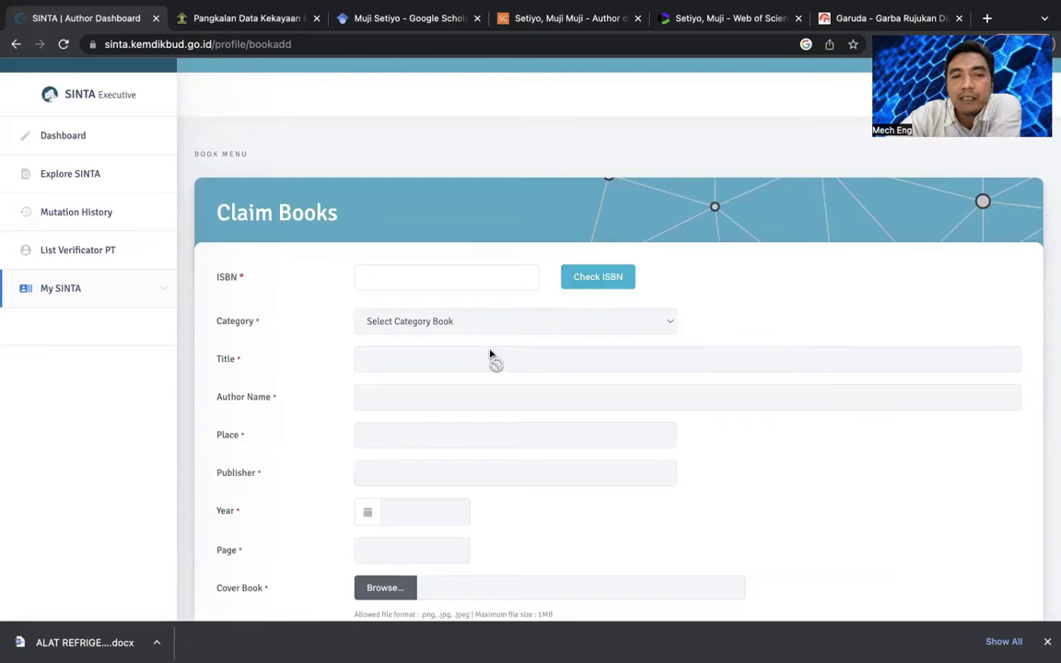
scroll(457, 425, "down", 3)
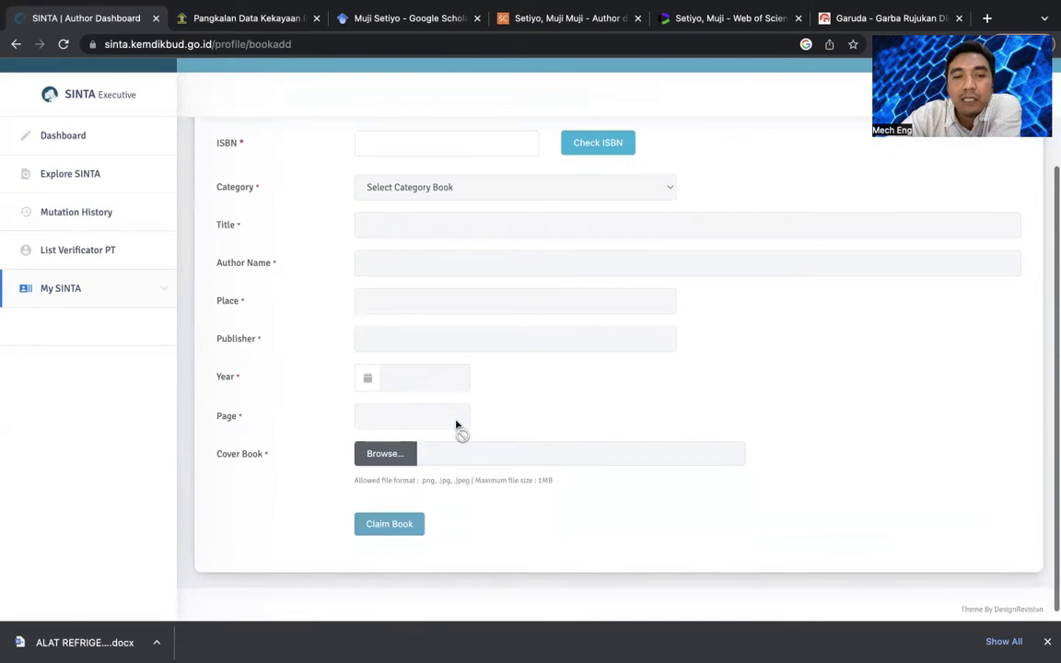
scroll(770, 403, "up", 3)
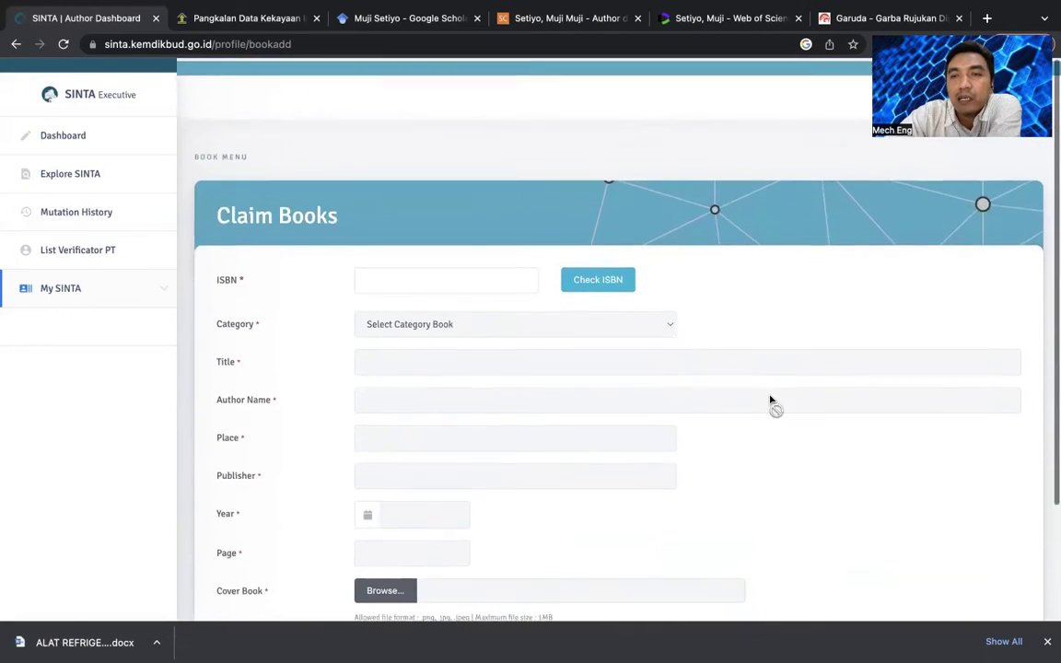
scroll(848, 320, "down", 3)
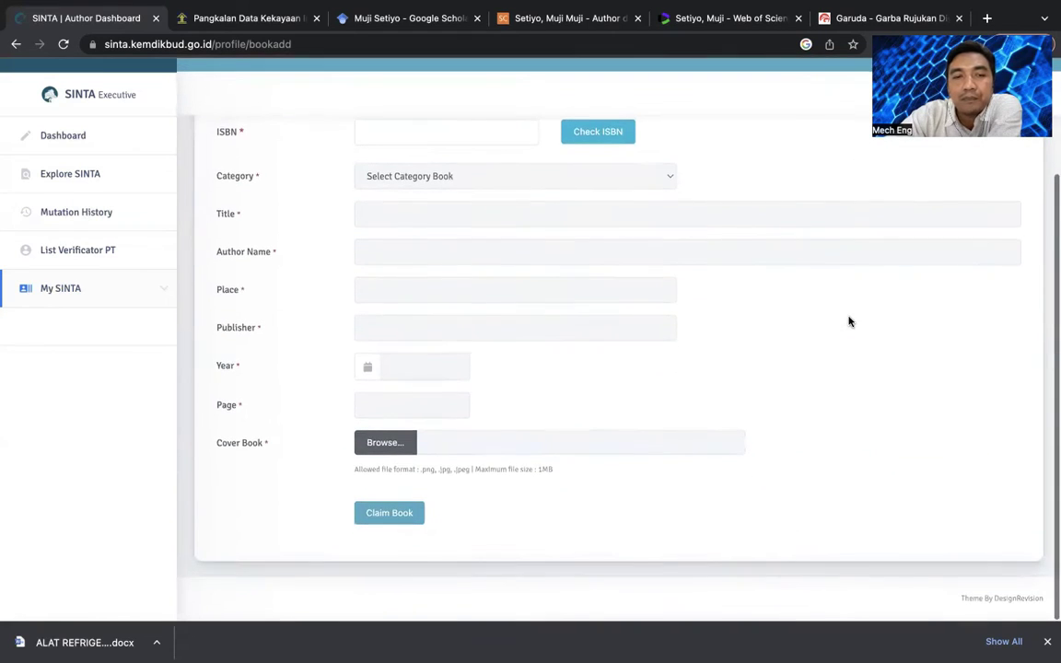
Step: Open the IPRs documents in My SINTA, look over the list and open the form for claiming a new IPR
left_click(86, 291)
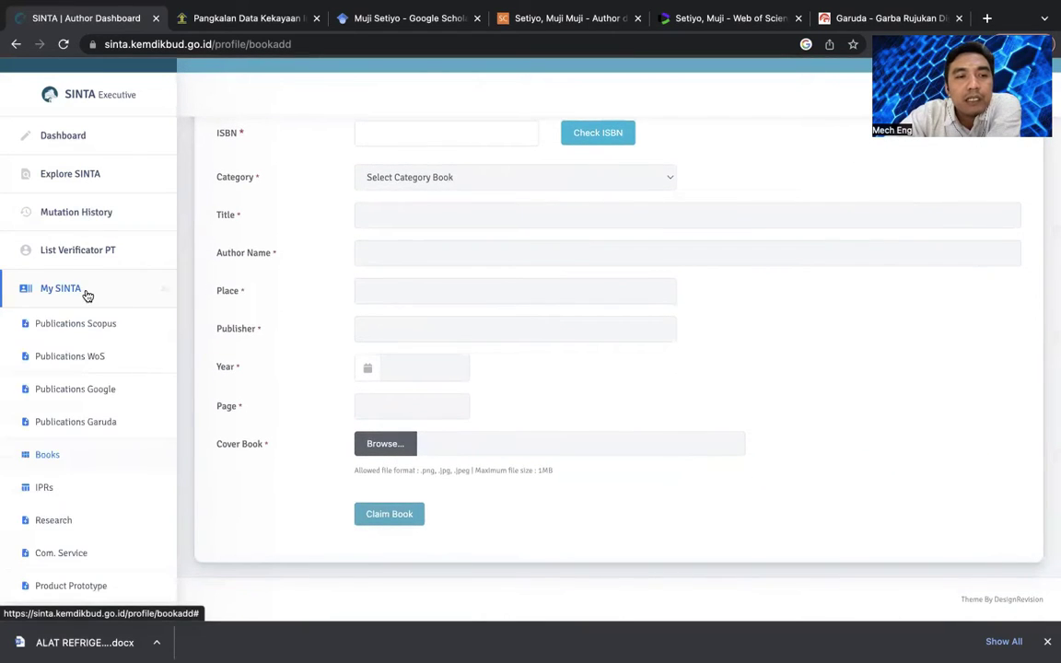
left_click(53, 493)
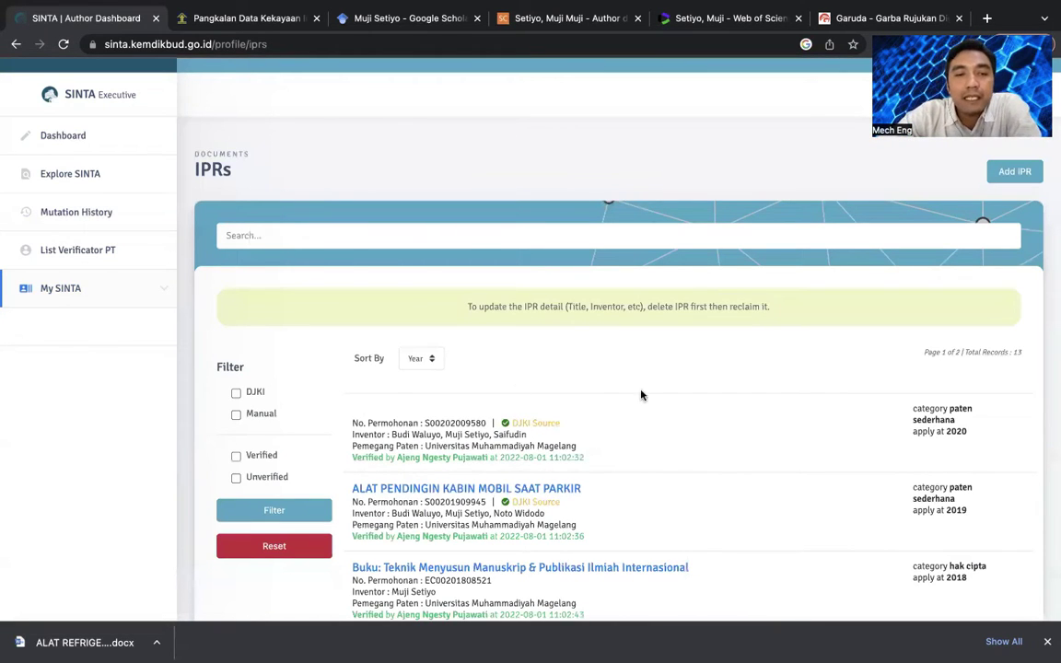
scroll(651, 405, "down", 2)
scroll(652, 405, "up", 2)
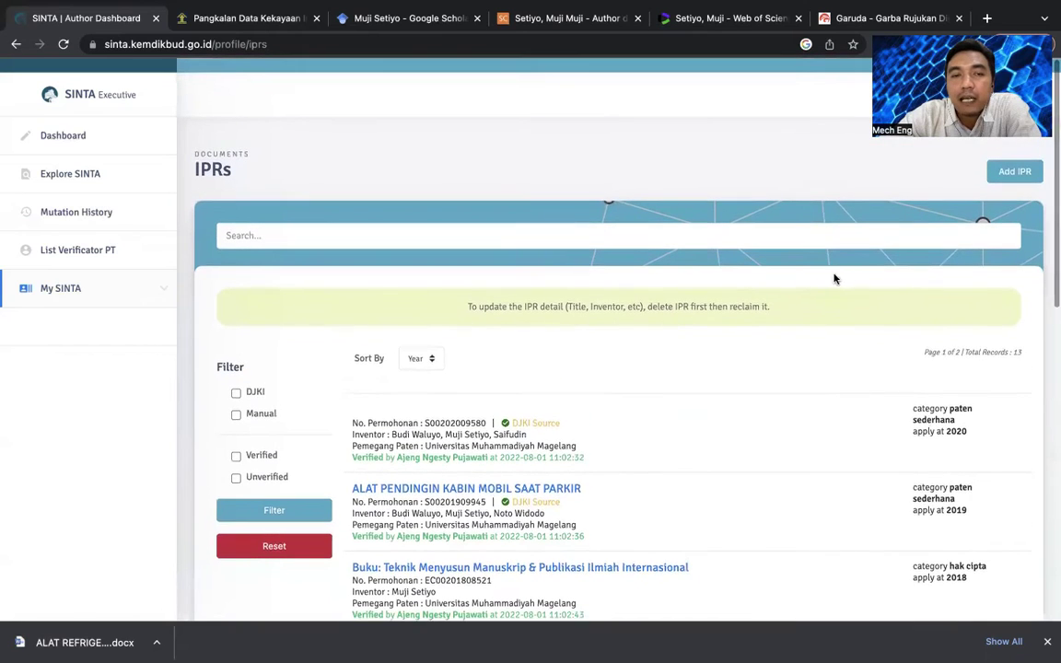
left_click(1019, 177)
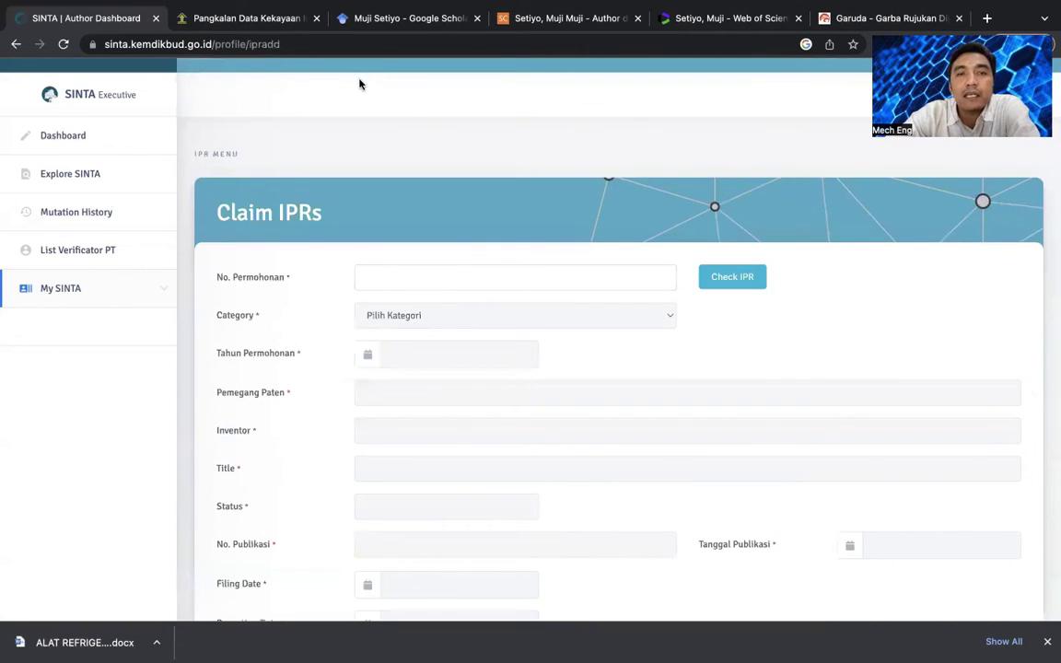
Step: Switch to the Pangkalan Data Kekayaan Intelektual site and search the Paten category with the advanced filter by the lecturer's name as inventor
left_click(265, 19)
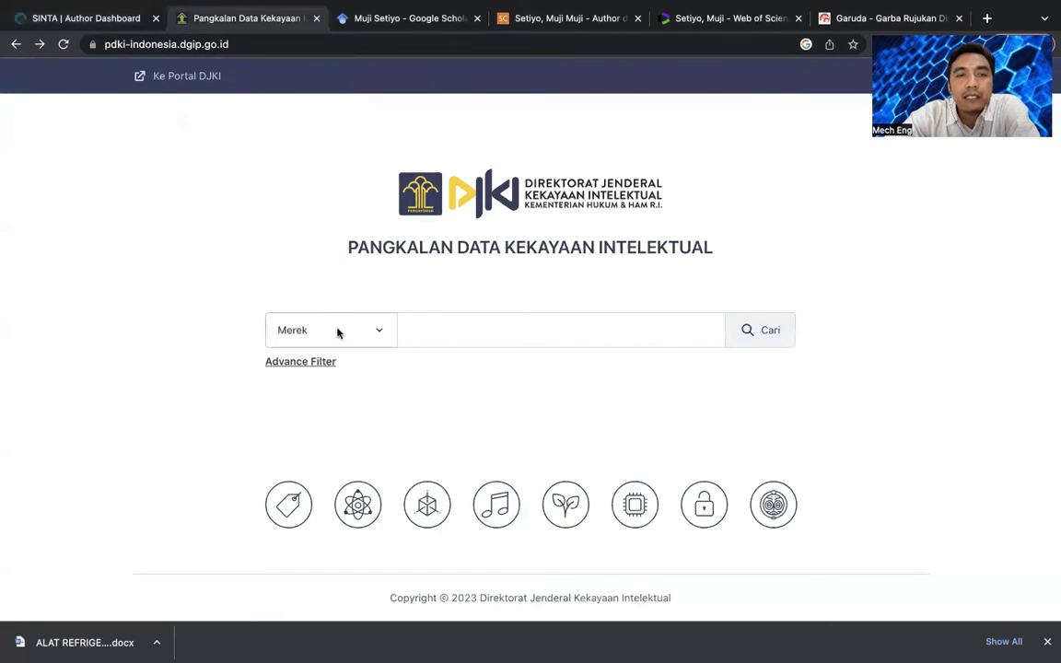
left_click(338, 330)
left_click(333, 348)
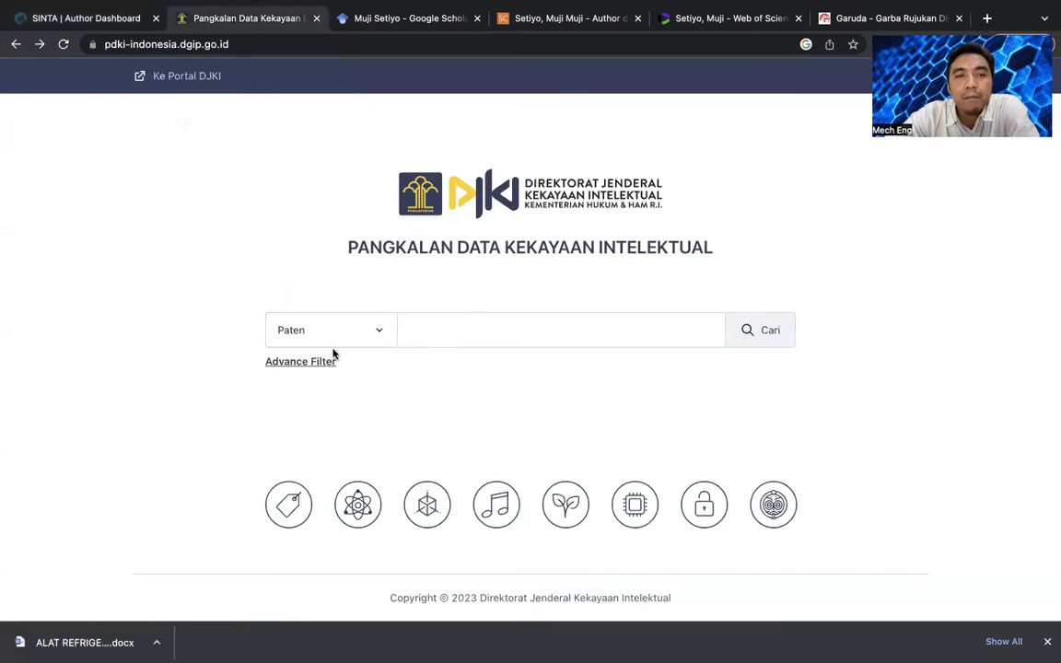
left_click(321, 363)
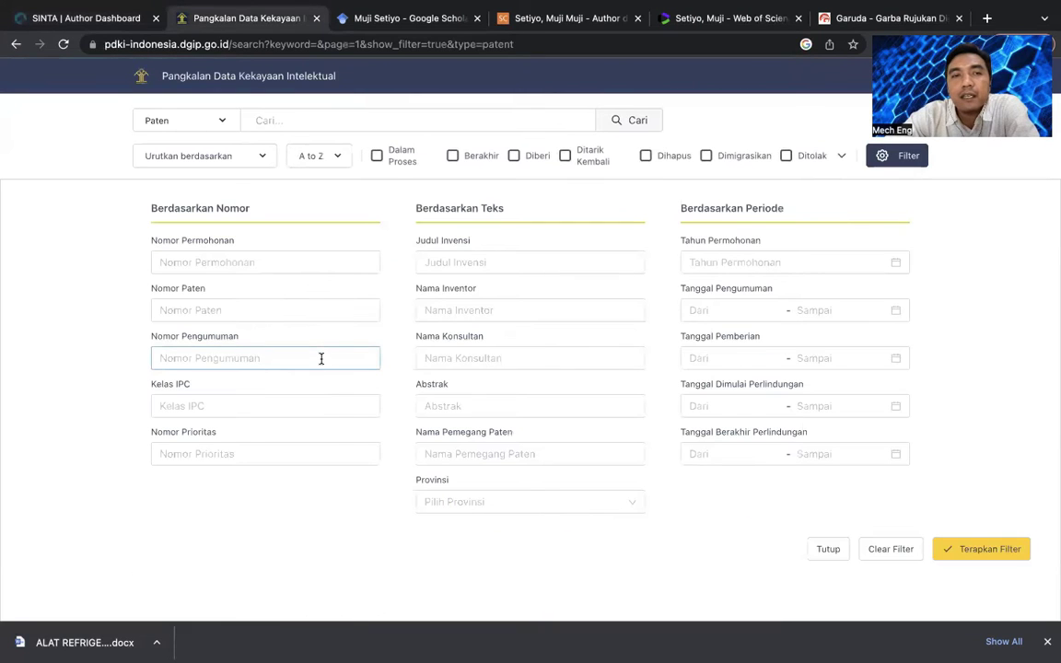
left_click(499, 311)
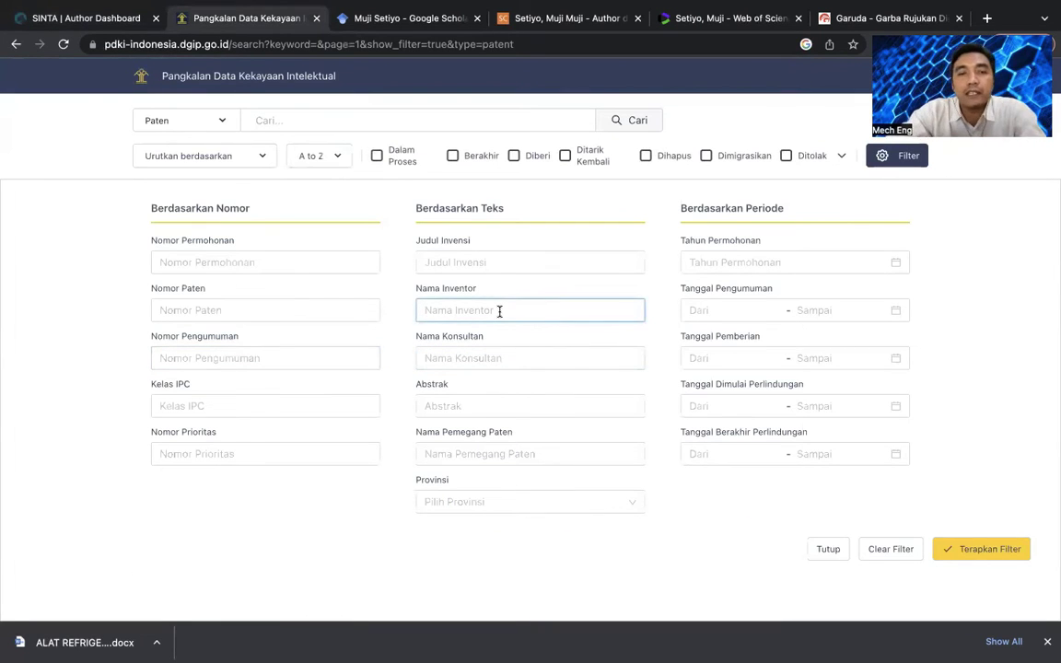
type("Muji Setiyo")
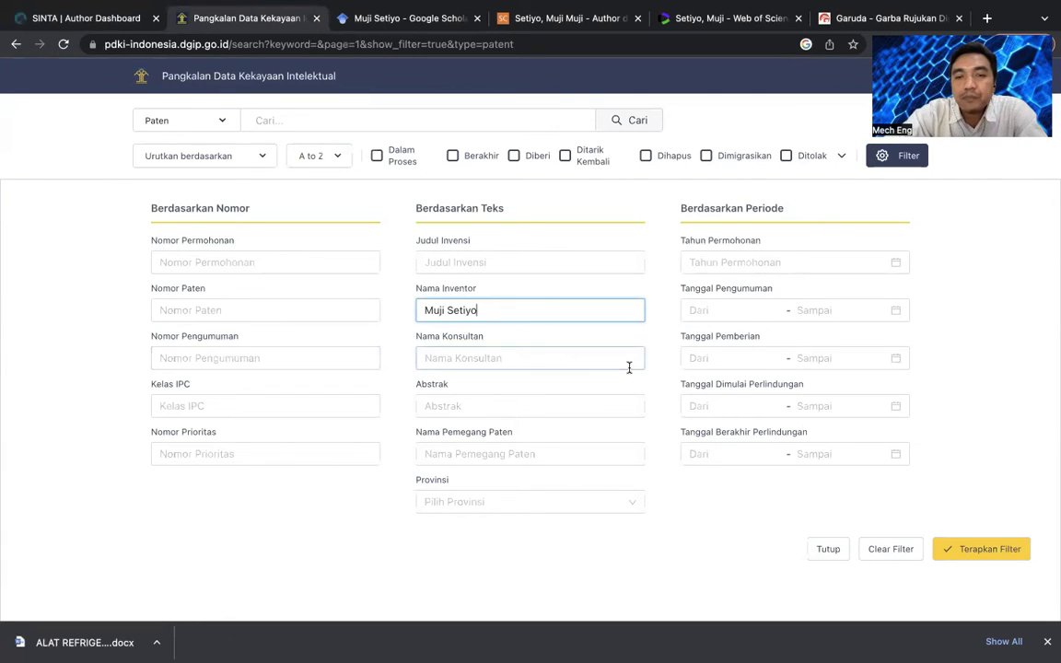
key("Return")
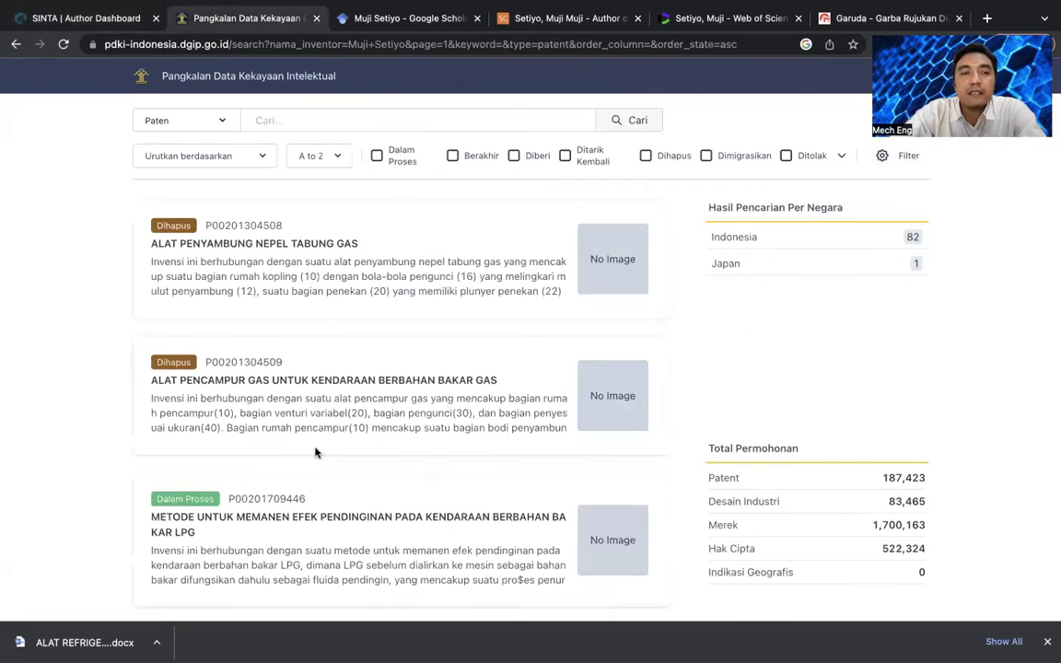
Step: Open the patent on the homogeneous gasoline, methanol and ethanol fuel from the results and examine its details and inventors
scroll(315, 451, "down", 1)
scroll(315, 452, "down", 5)
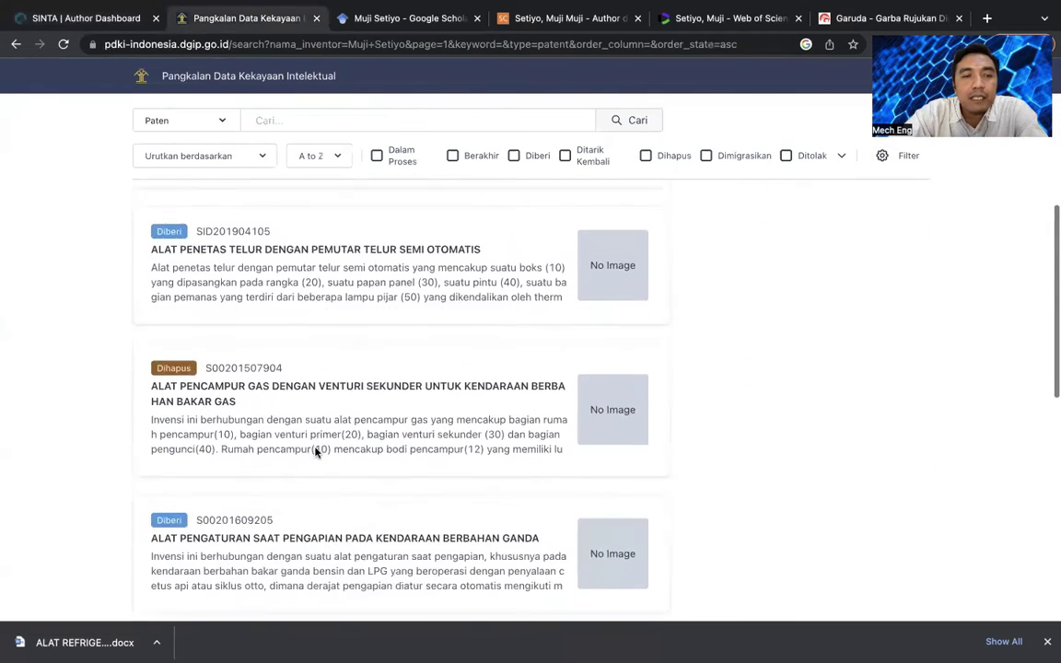
scroll(316, 451, "down", 5)
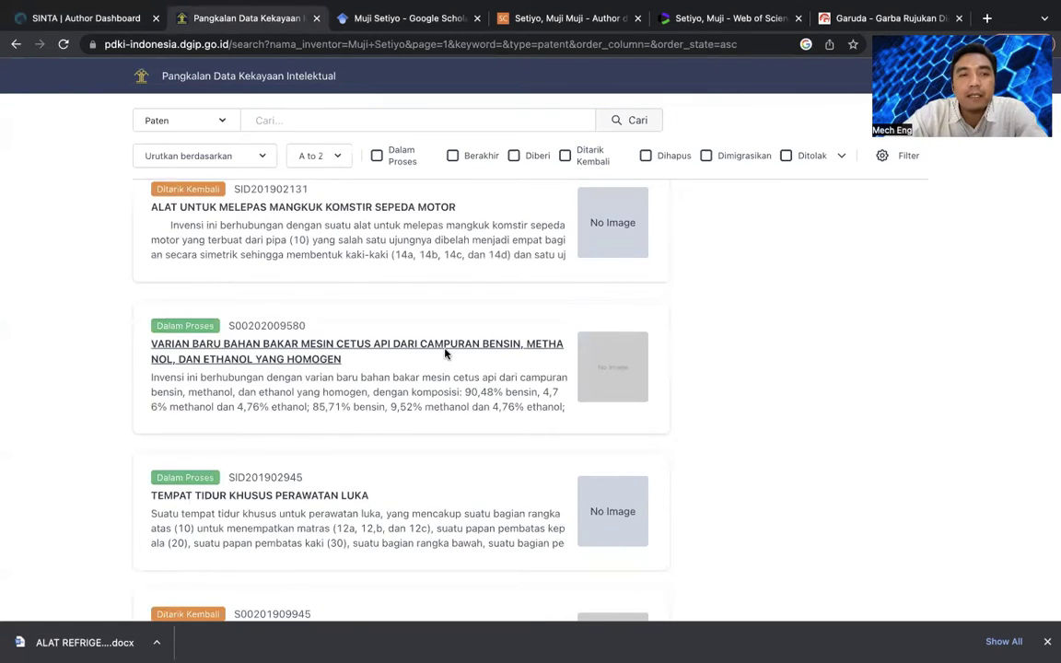
left_click(444, 353)
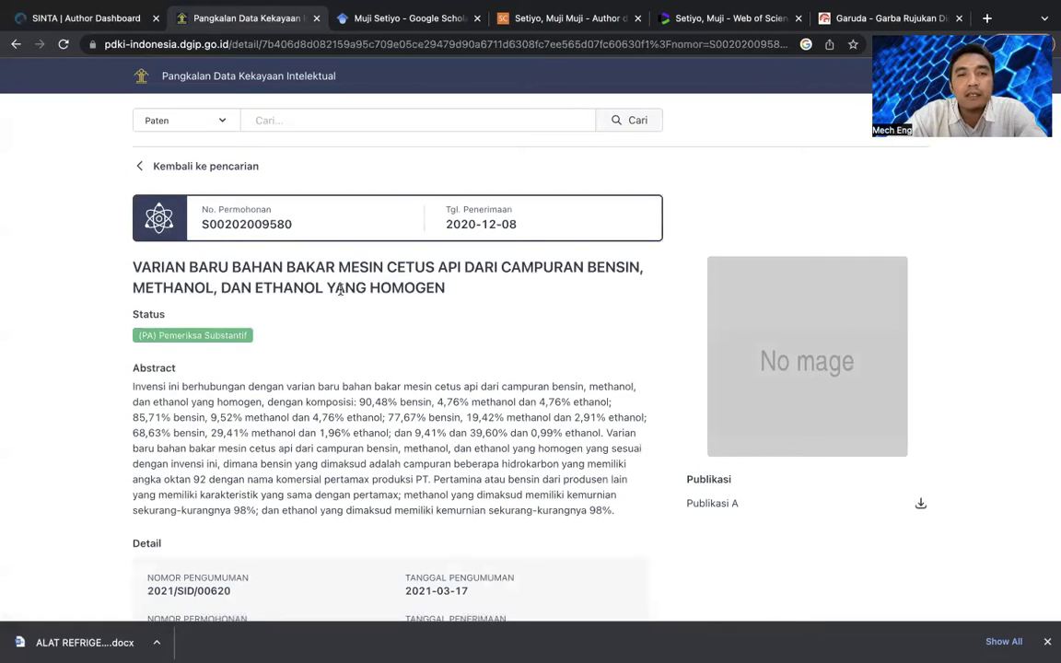
scroll(356, 317, "down", 5)
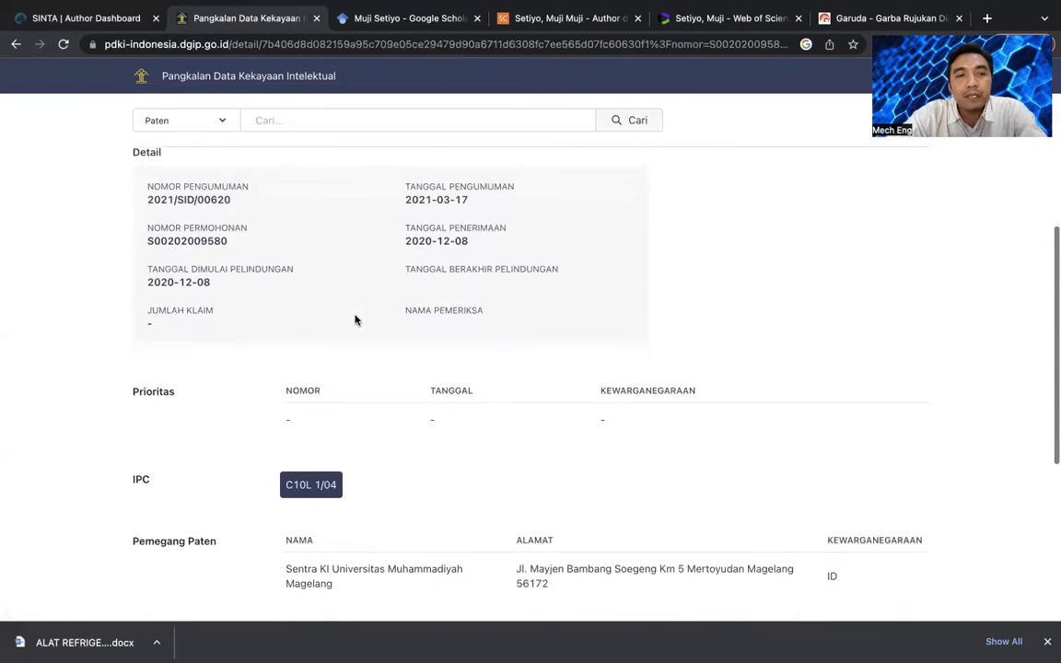
scroll(356, 320, "down", 3)
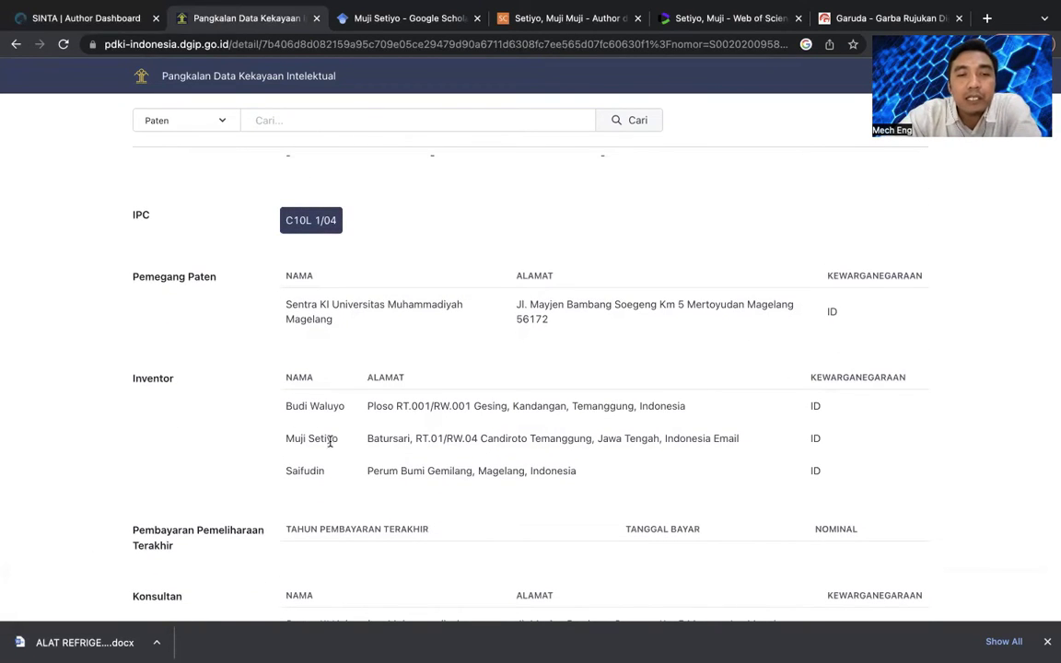
scroll(384, 438, "up", 8)
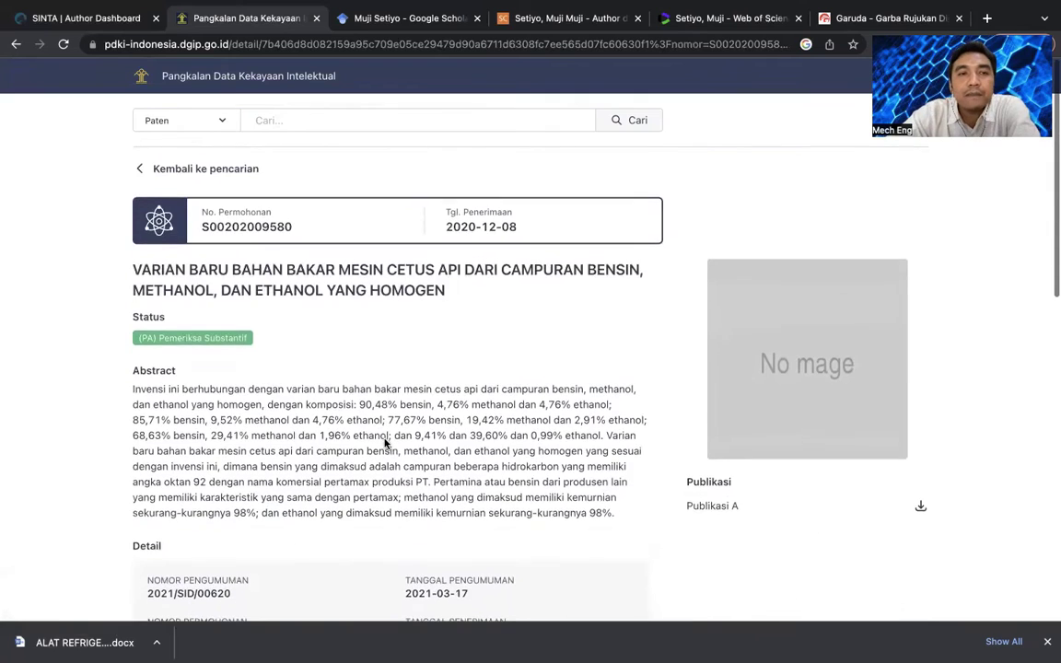
Step: Copy the patent's application number into No. Permohonan on the SINTA IPR claim form, check the IPR and review the retrieved details
left_click_drag(298, 221, 202, 225)
key("ctrl+c")
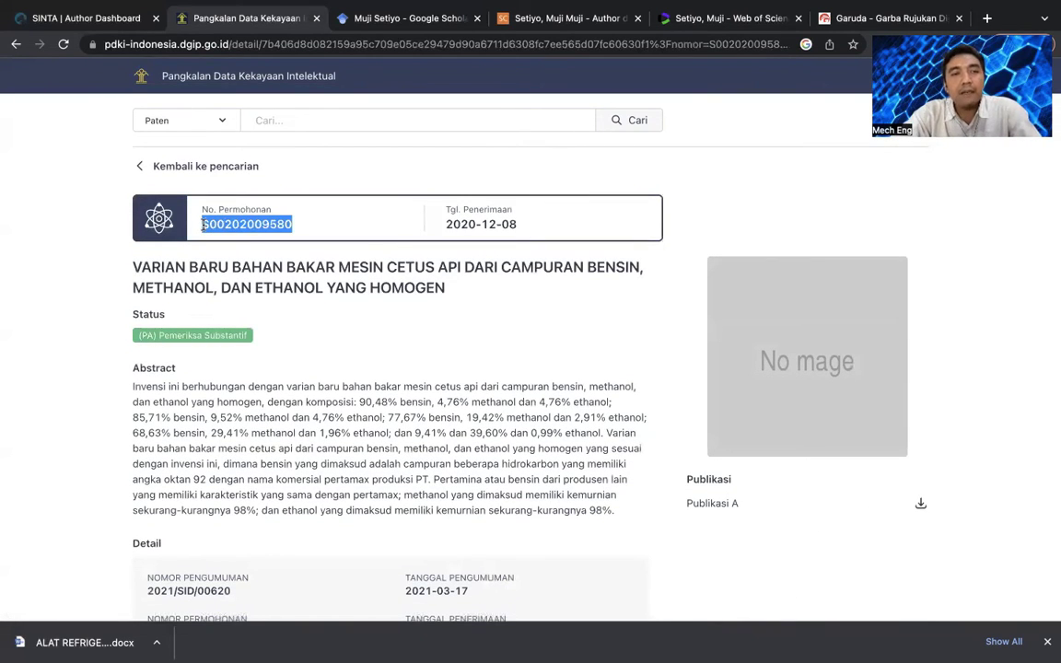
left_click(117, 19)
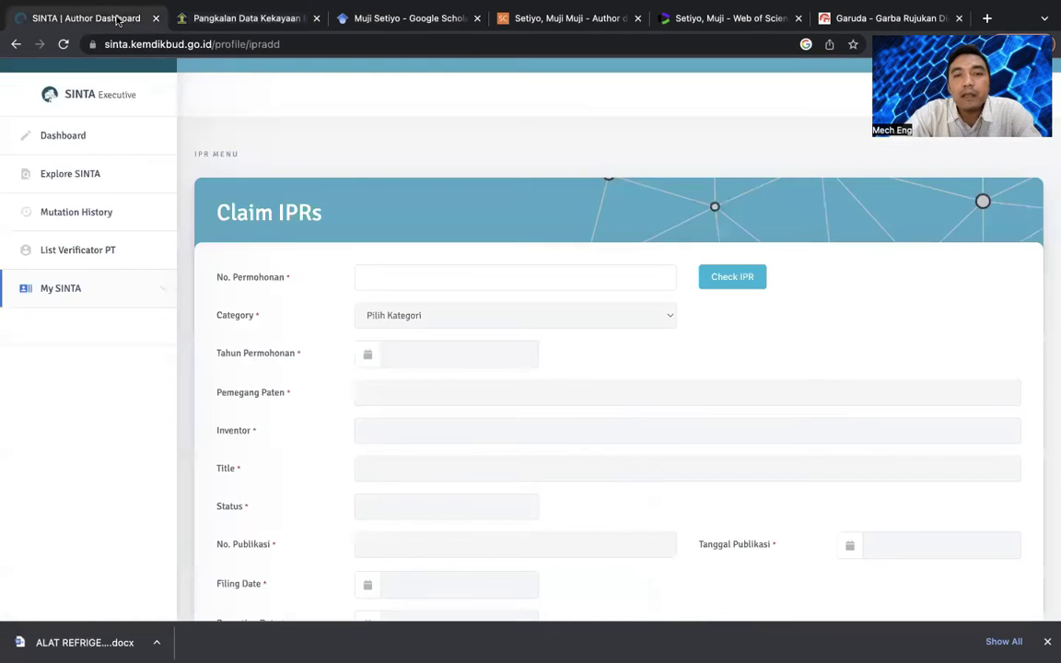
left_click(482, 285)
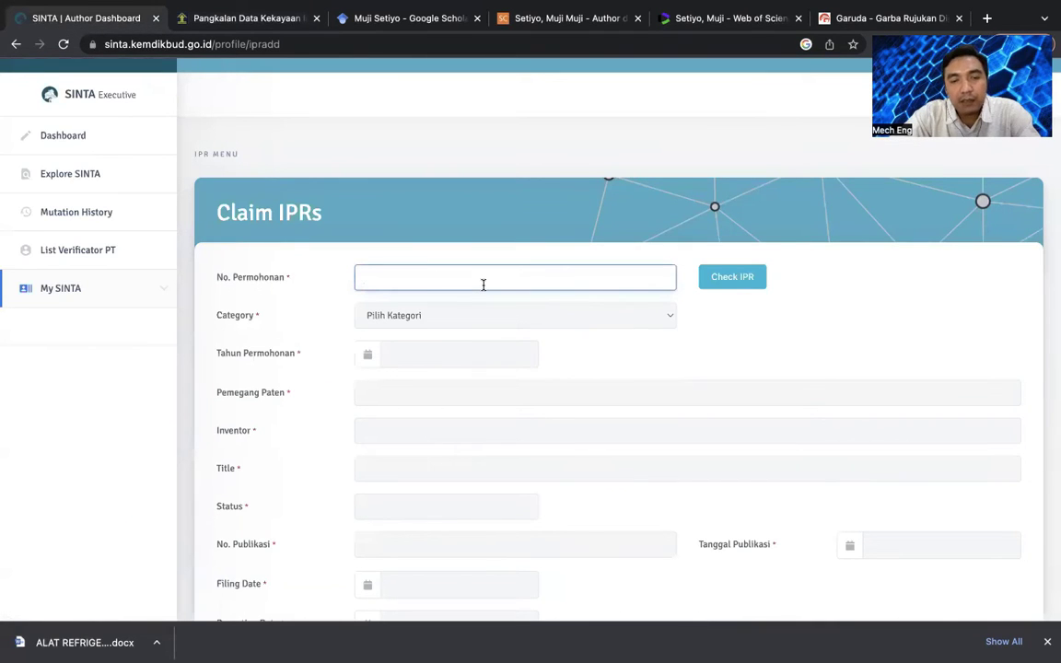
key("ctrl+v")
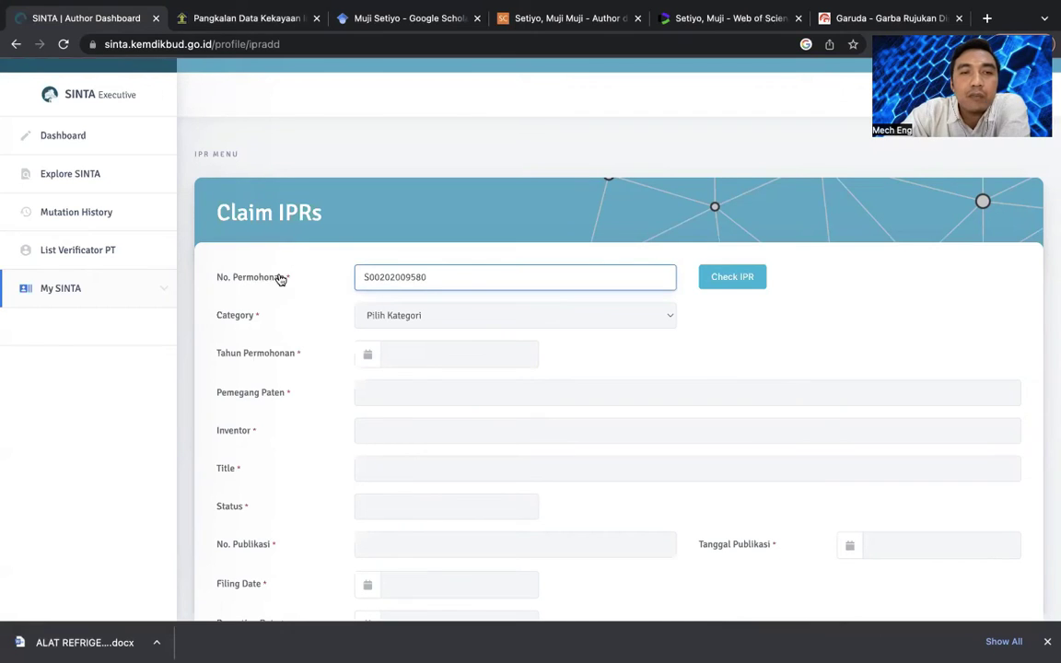
left_click(733, 282)
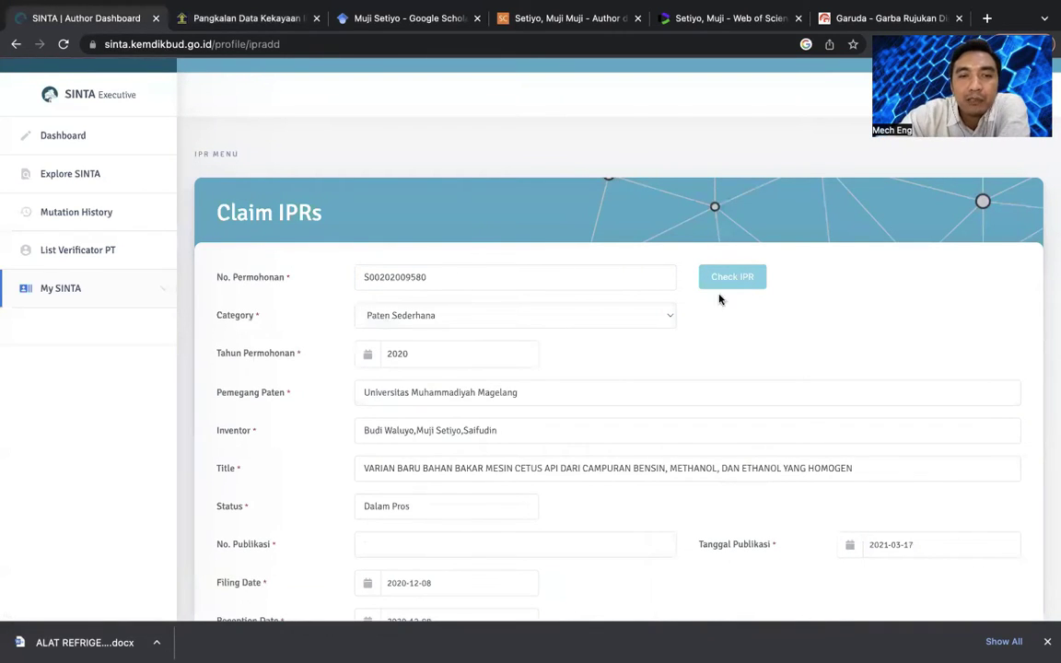
scroll(613, 367, "down", 1)
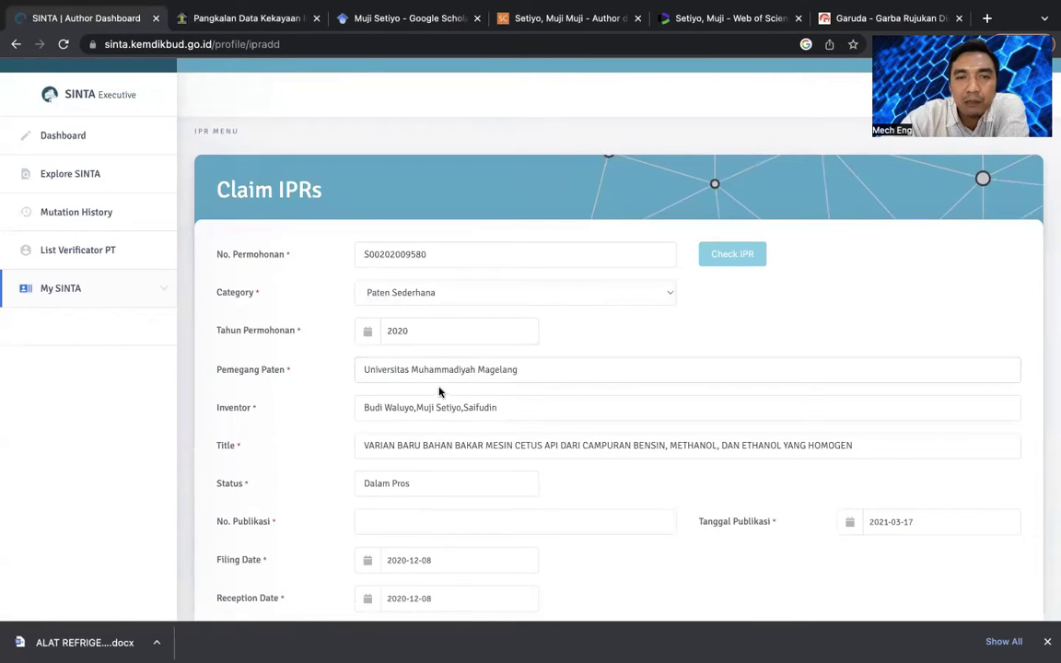
scroll(526, 376, "down", 2)
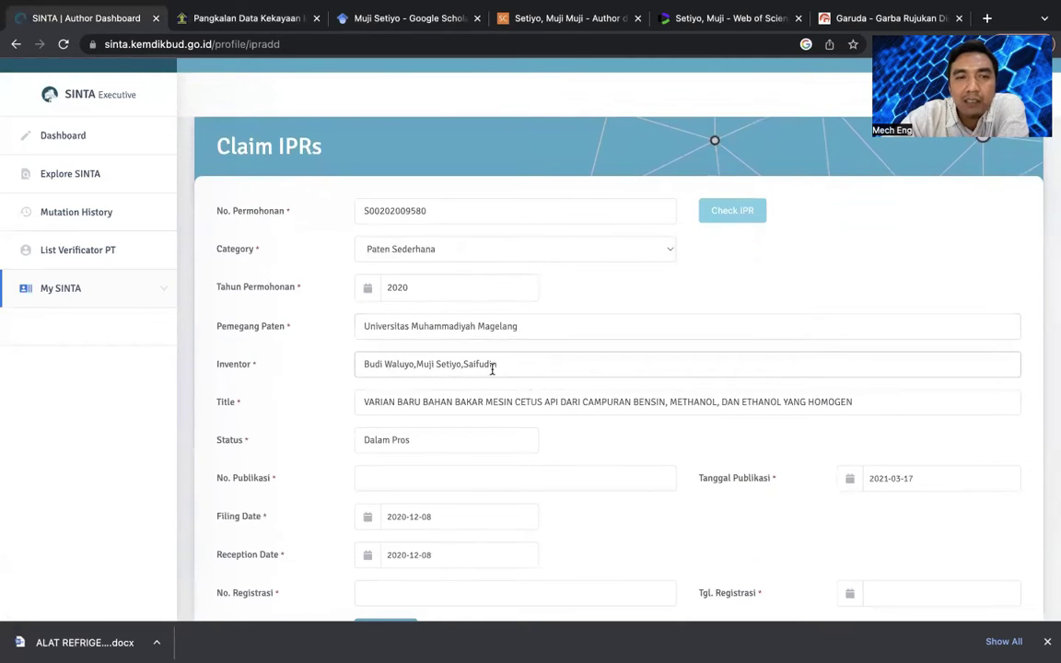
scroll(488, 398, "down", 3)
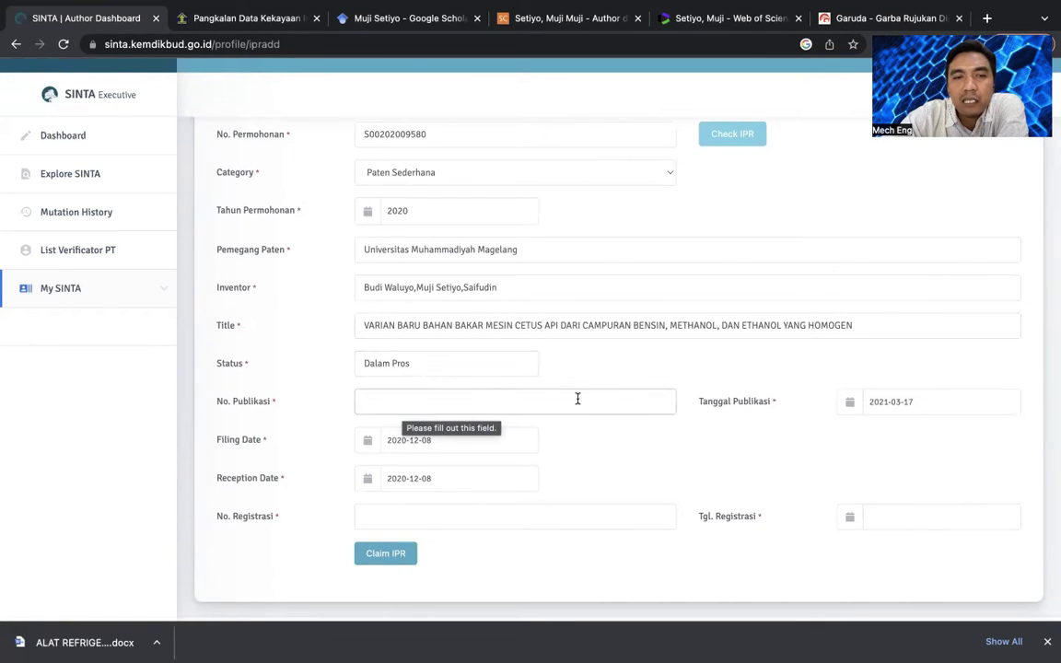
Step: Return to the patent's page on the Pangkalan Data Kekayaan Intelektual site, request the Publikasi A download and enter Unimma as Nama Institusi
left_click(279, 19)
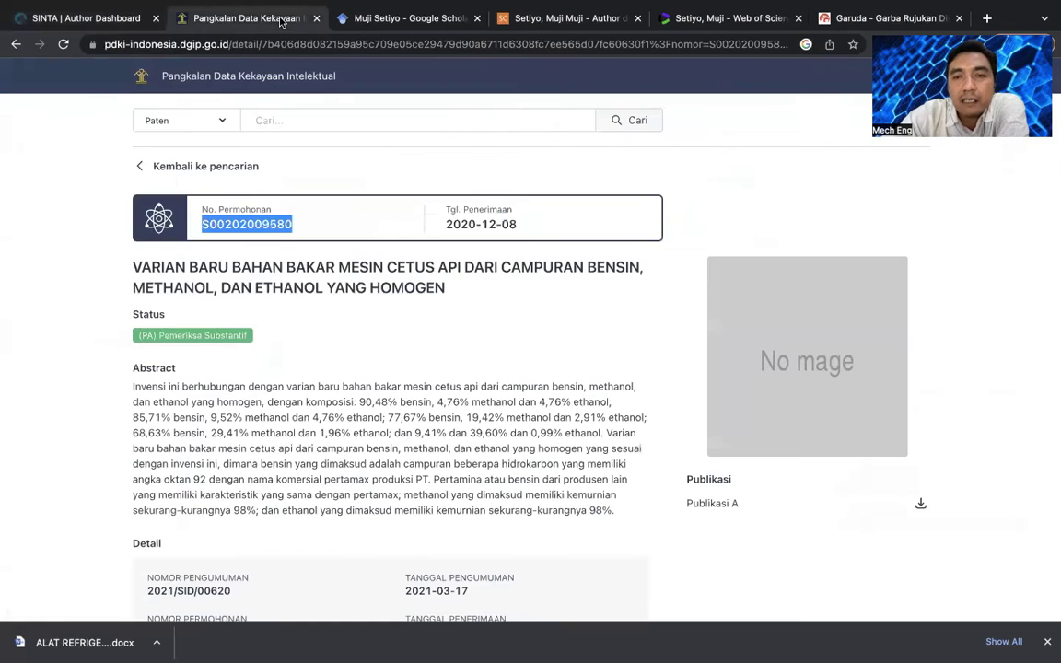
scroll(613, 223, "down", 5)
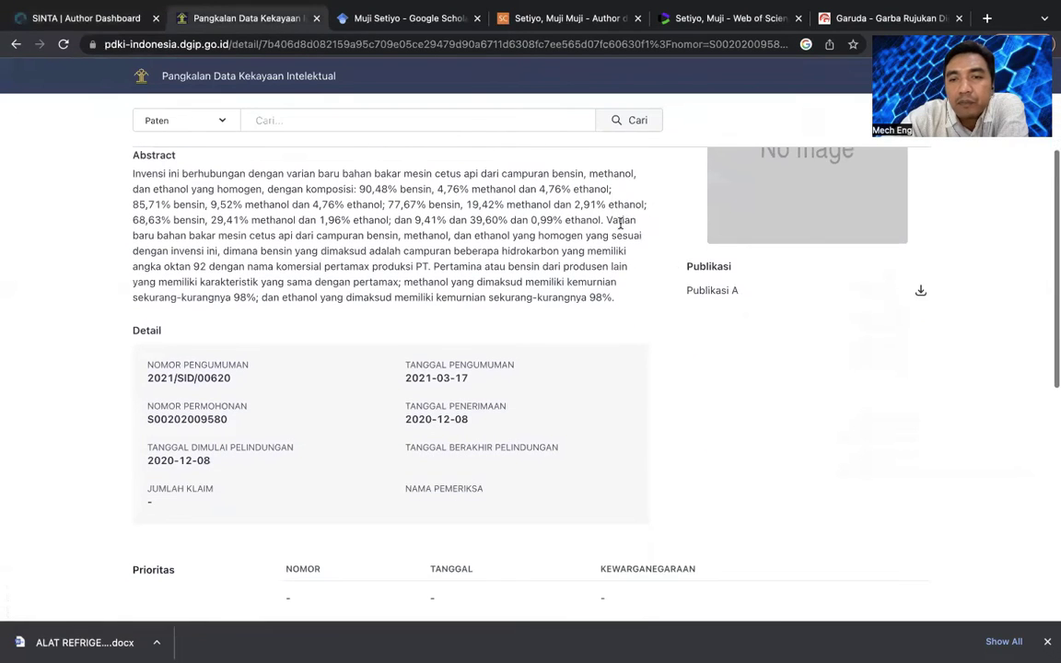
left_click(732, 293)
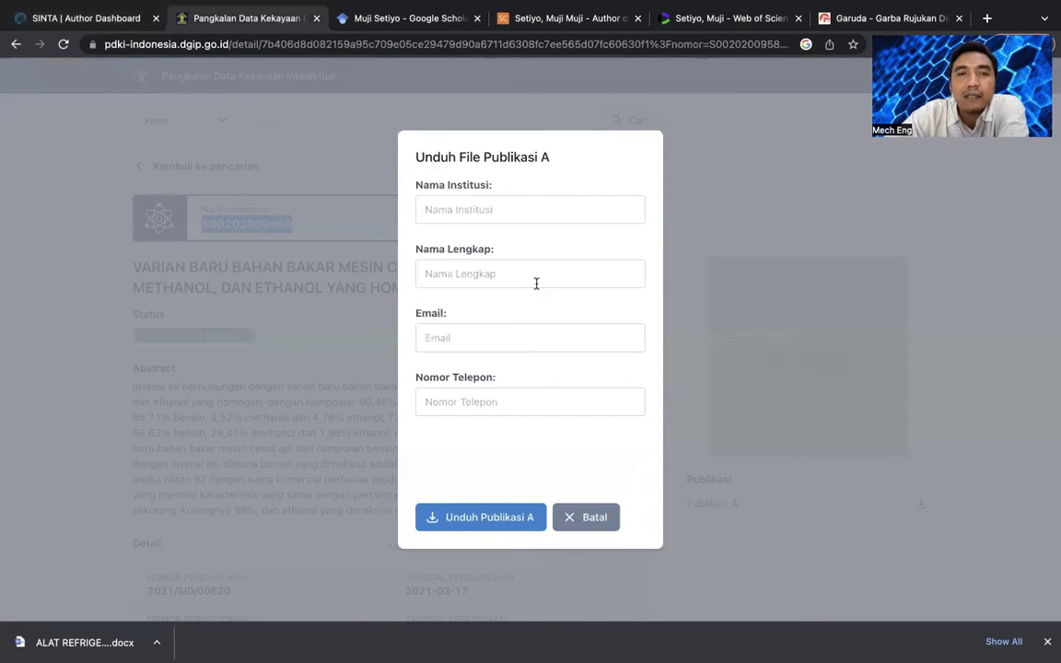
left_click(524, 214)
type("Unimma")
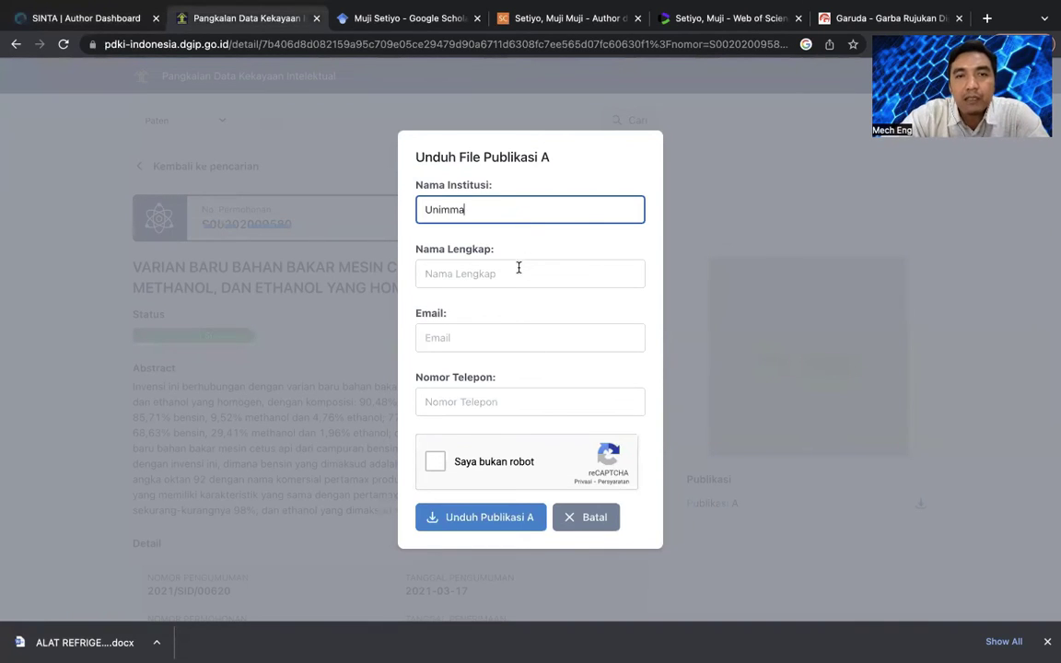
left_click(518, 274)
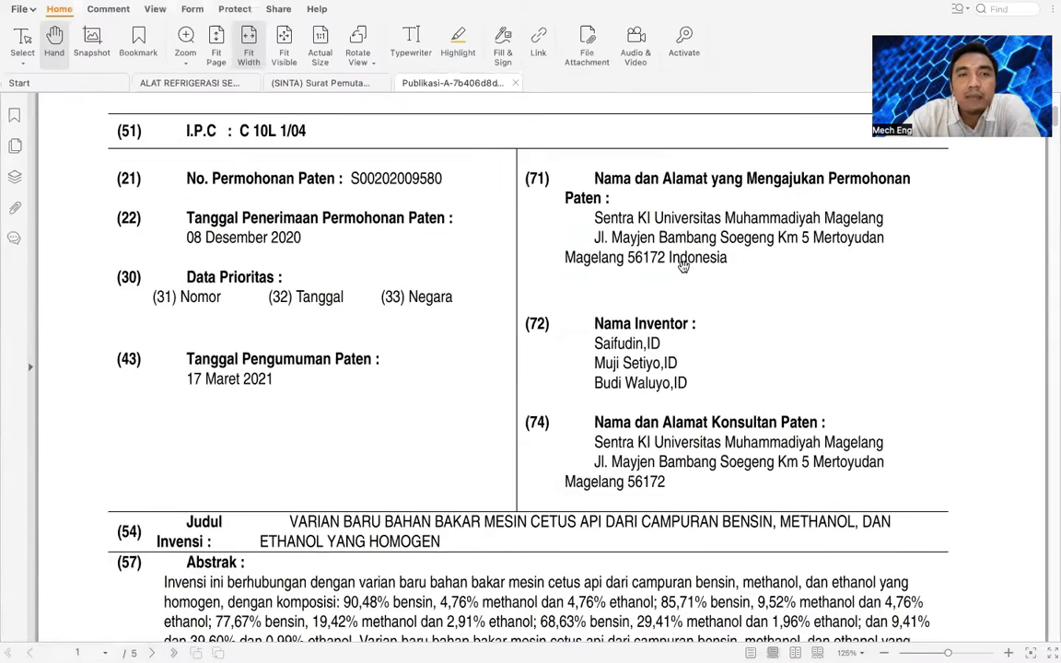
Step: Review the first page of the downloaded Publikasi A PDF and copy its No Pengumuman, 2021/SID/00620
scroll(685, 267, "up", 2)
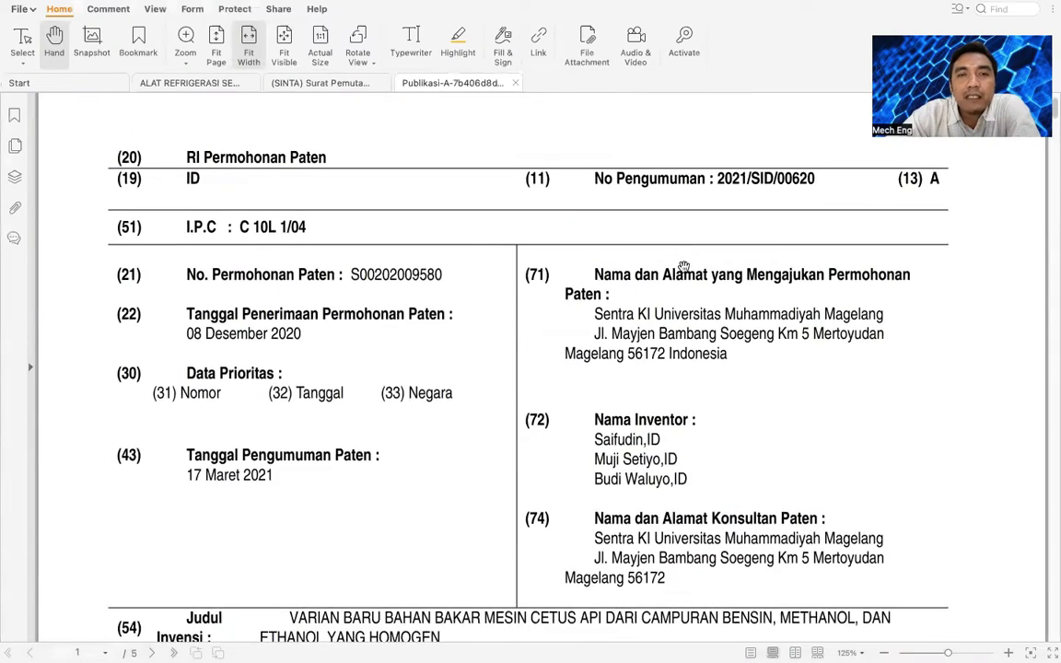
scroll(706, 216, "down", 2)
scroll(704, 244, "up", 1)
scroll(782, 209, "down", 1)
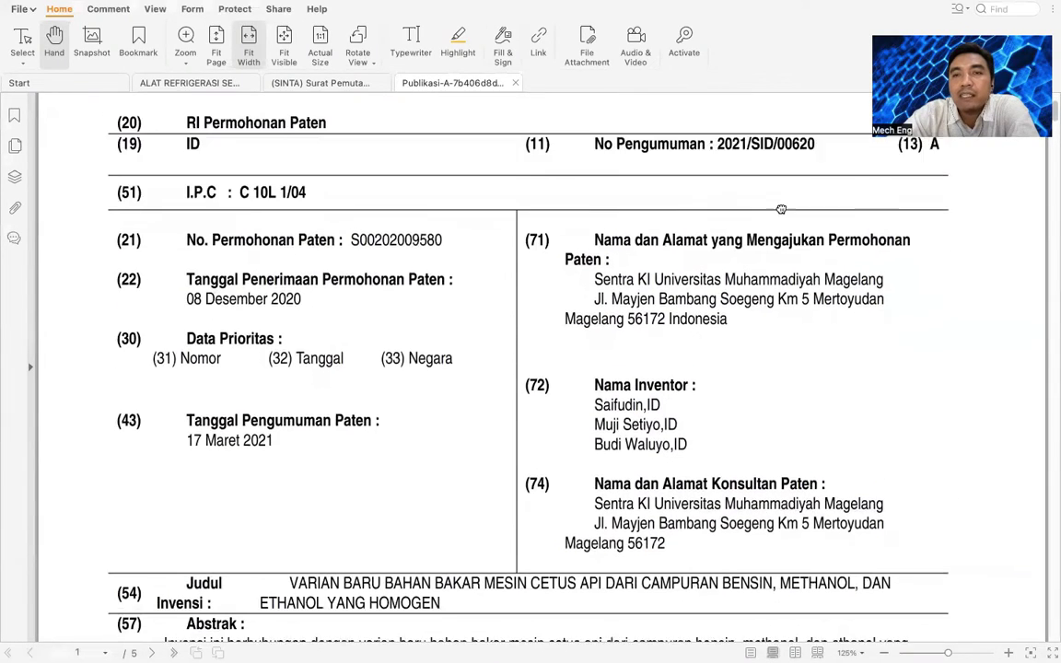
scroll(782, 207, "down", 1)
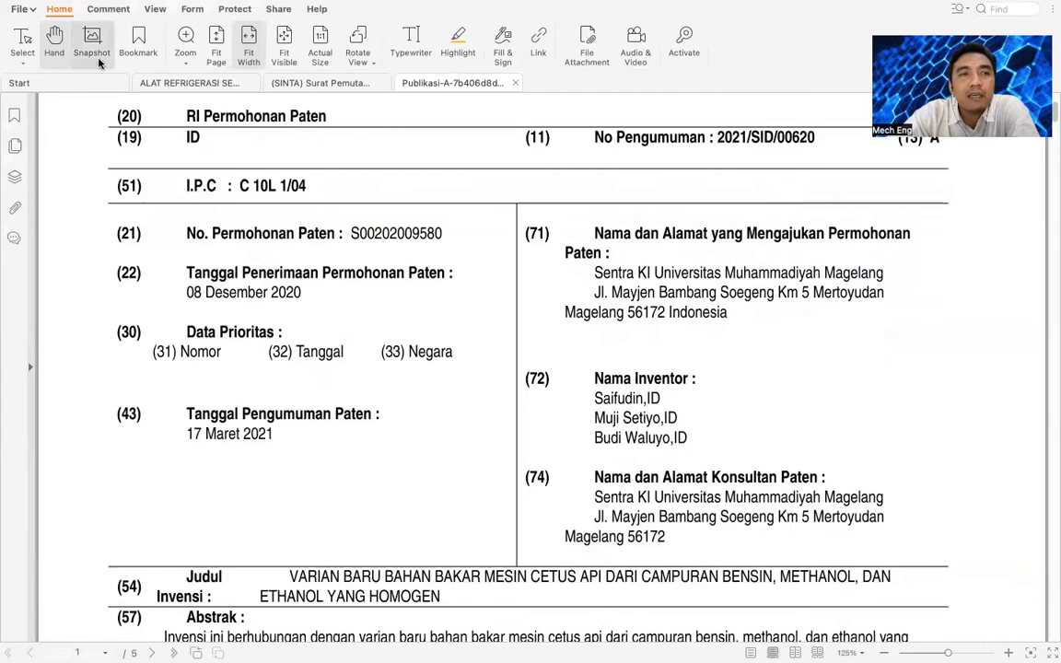
left_click(26, 42)
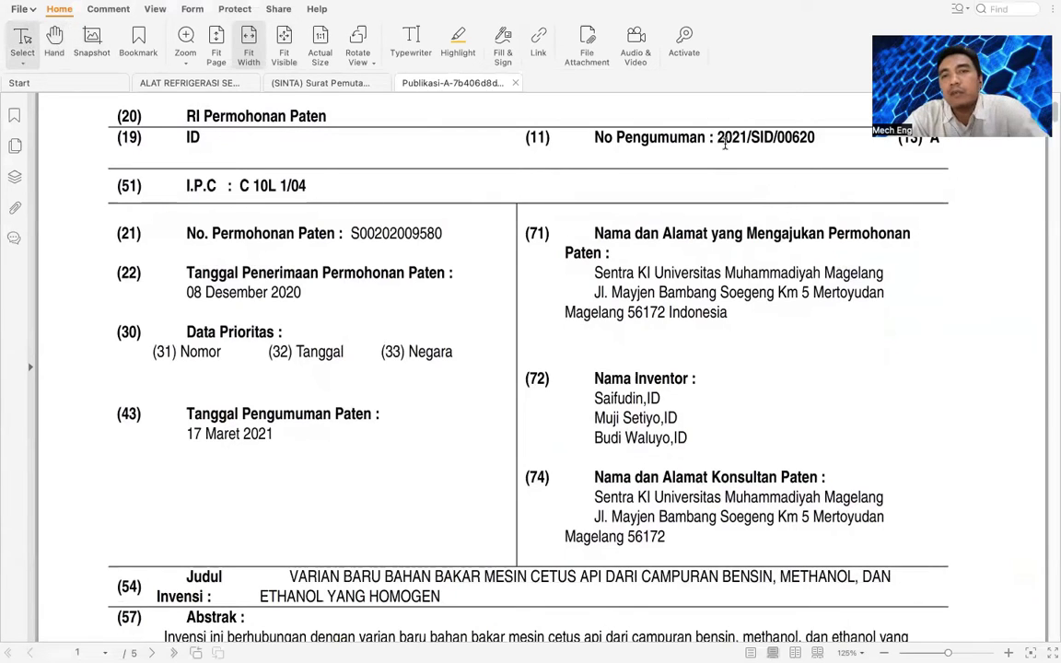
left_click_drag(718, 137, 816, 141)
key("super+c")
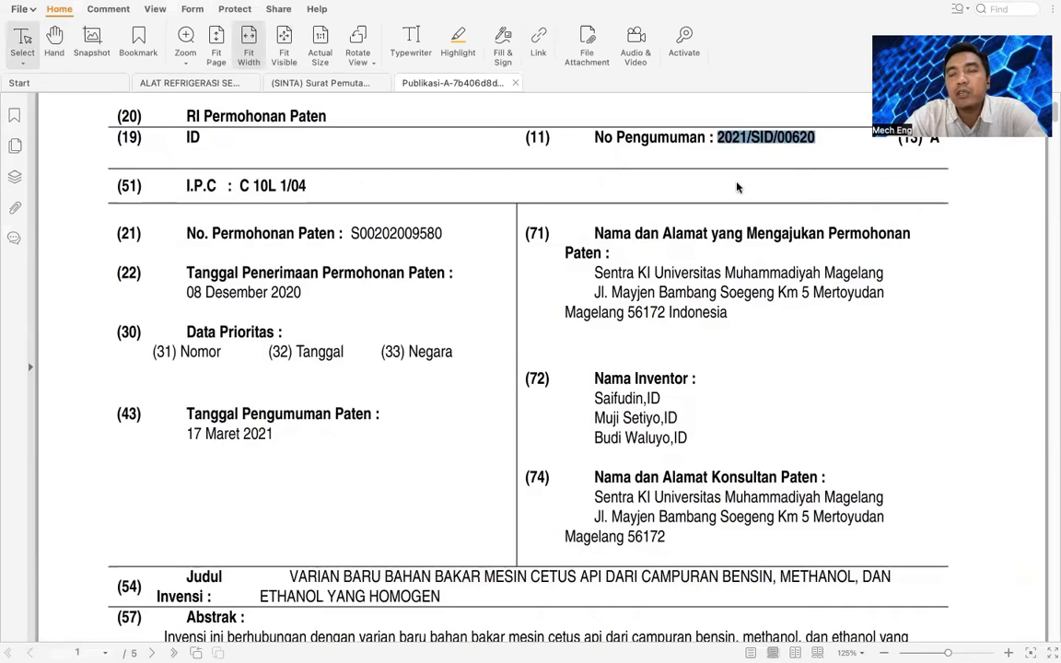
Step: Switch back to the SINTA claim form in the browser and paste 2021/SID/00620 into No. Publikasi
key("ctrl+Left")
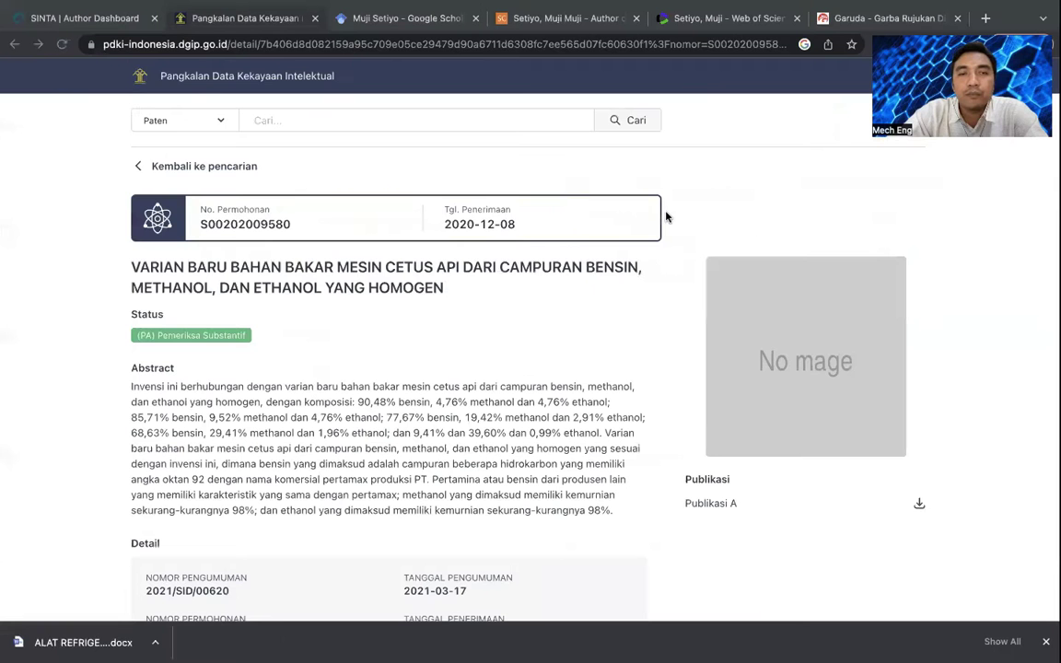
left_click(110, 18)
left_click(597, 407)
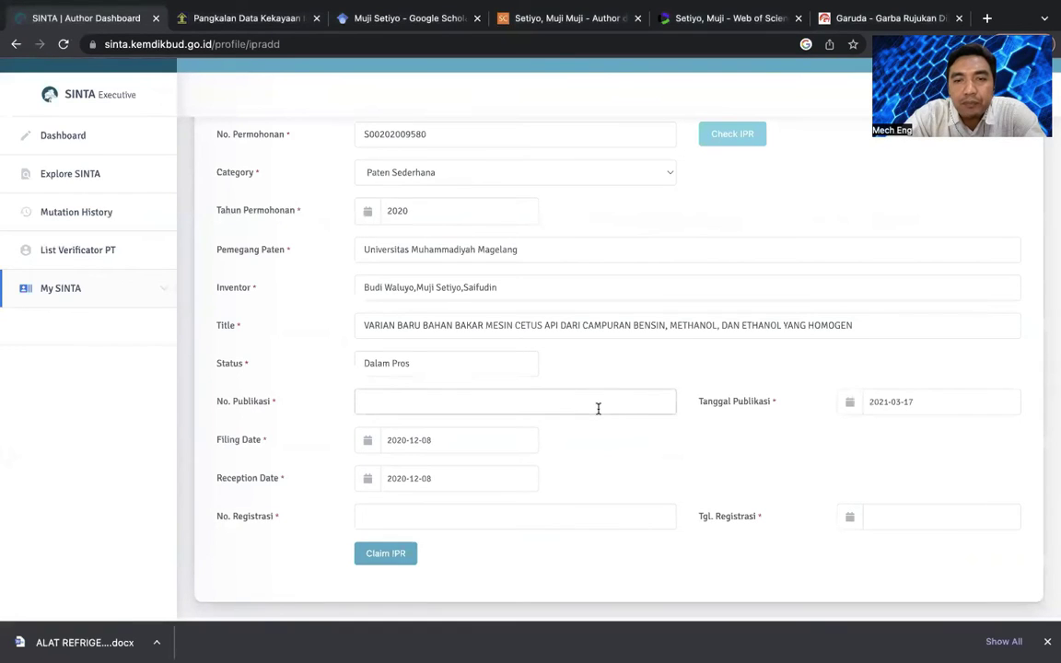
key("super+v")
scroll(590, 409, "down", 1)
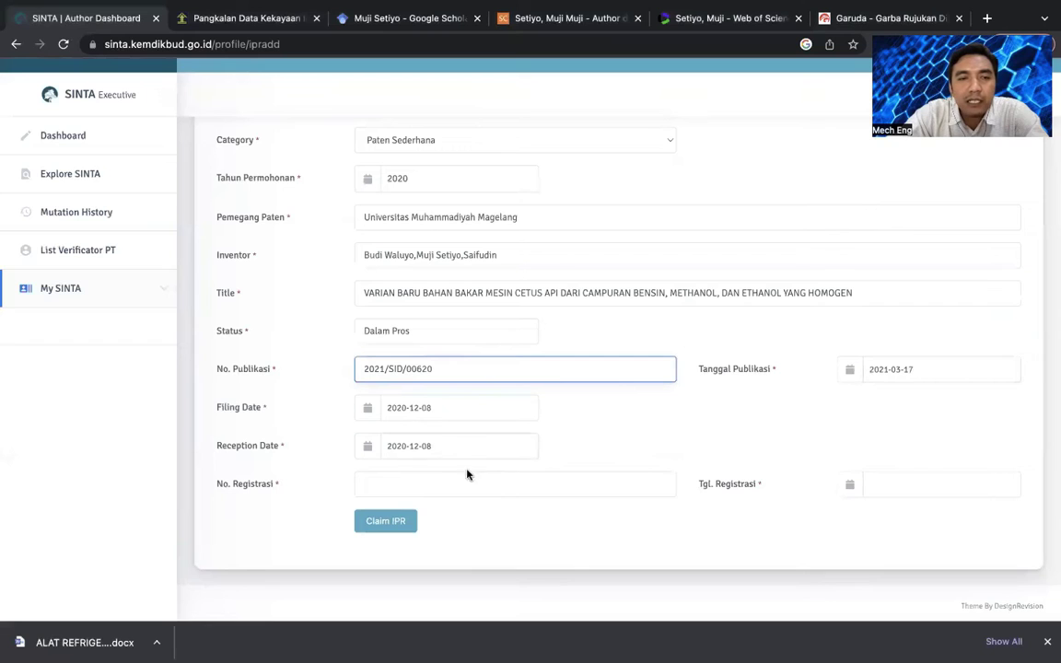
left_click(445, 484)
scroll(406, 409, "up", 1)
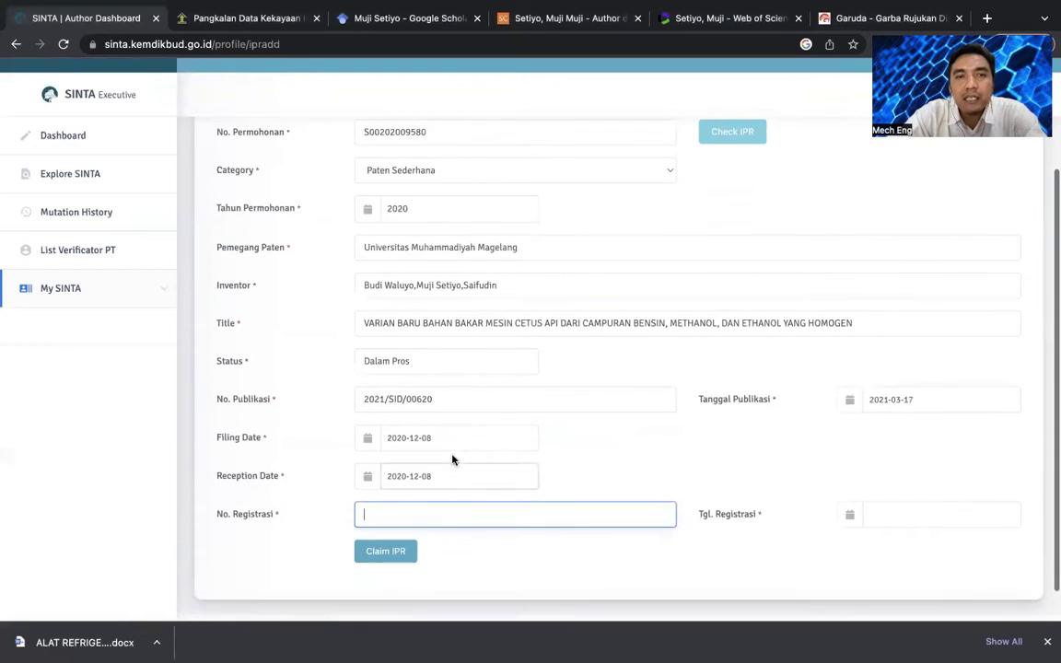
left_click_drag(441, 153, 366, 153)
key("ctrl+c")
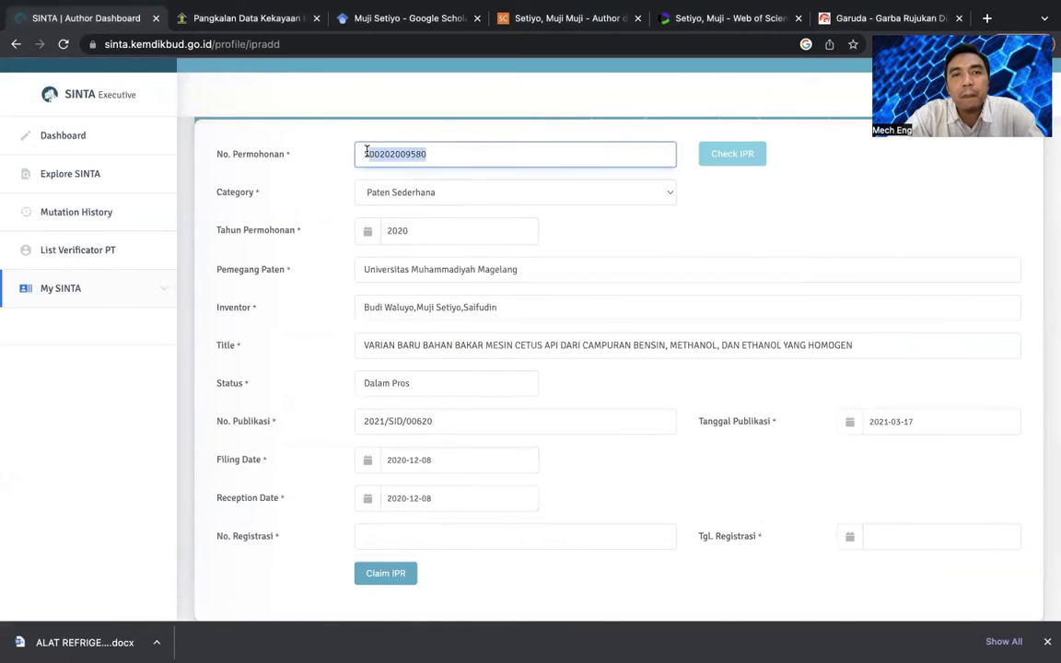
scroll(491, 260, "down", 1)
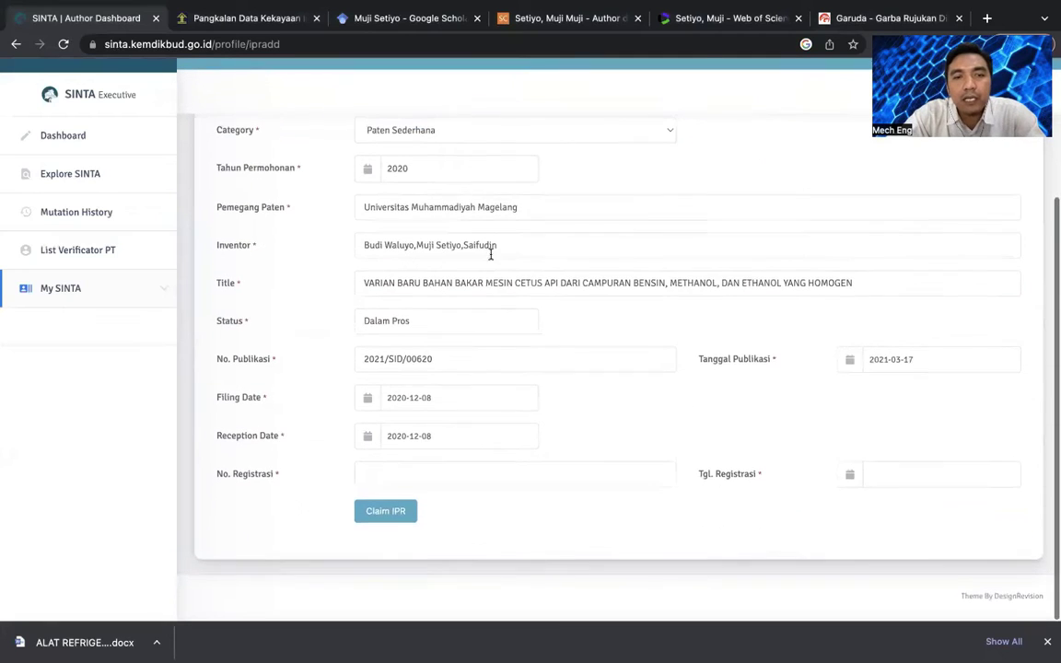
left_click(438, 475)
key("ctrl+v")
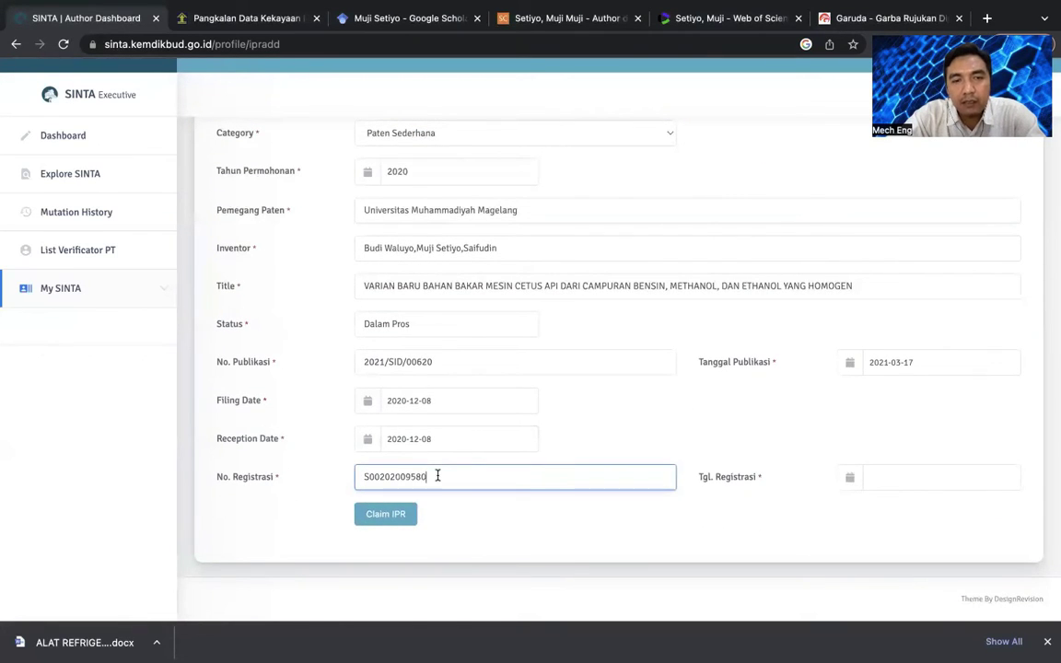
Step: Copy the Tgl. Penerimaan date 2020-12-08 from the patent's page into Tgl. Registrasi on the SINTA claim form
left_click(245, 18)
left_click_drag(525, 236, 447, 236)
key("super+c")
mouse_move(136, 18)
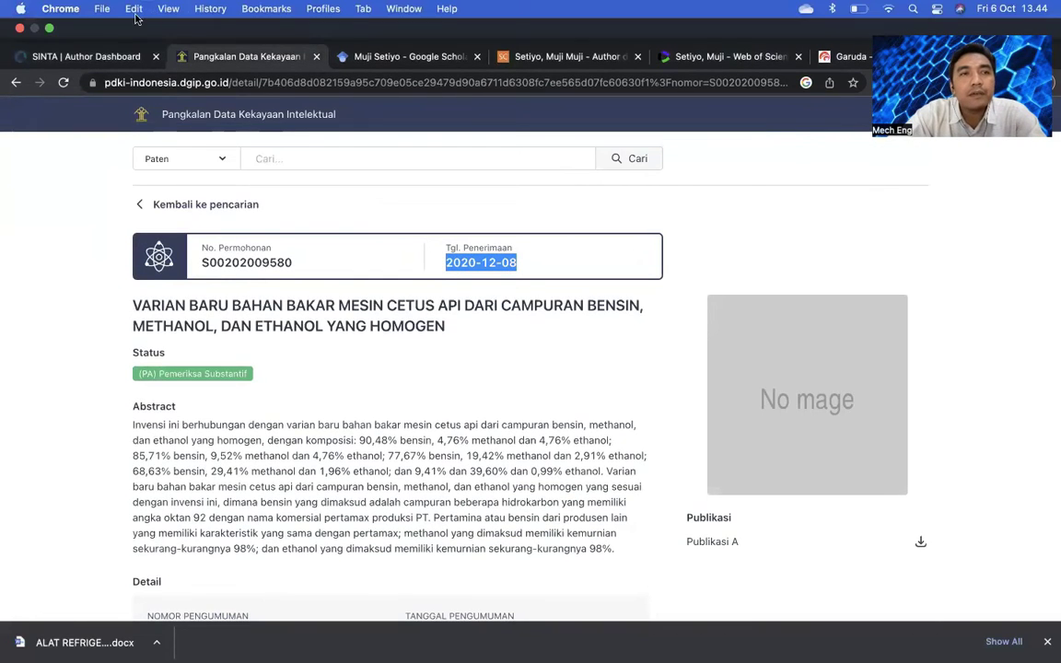
left_click(99, 58)
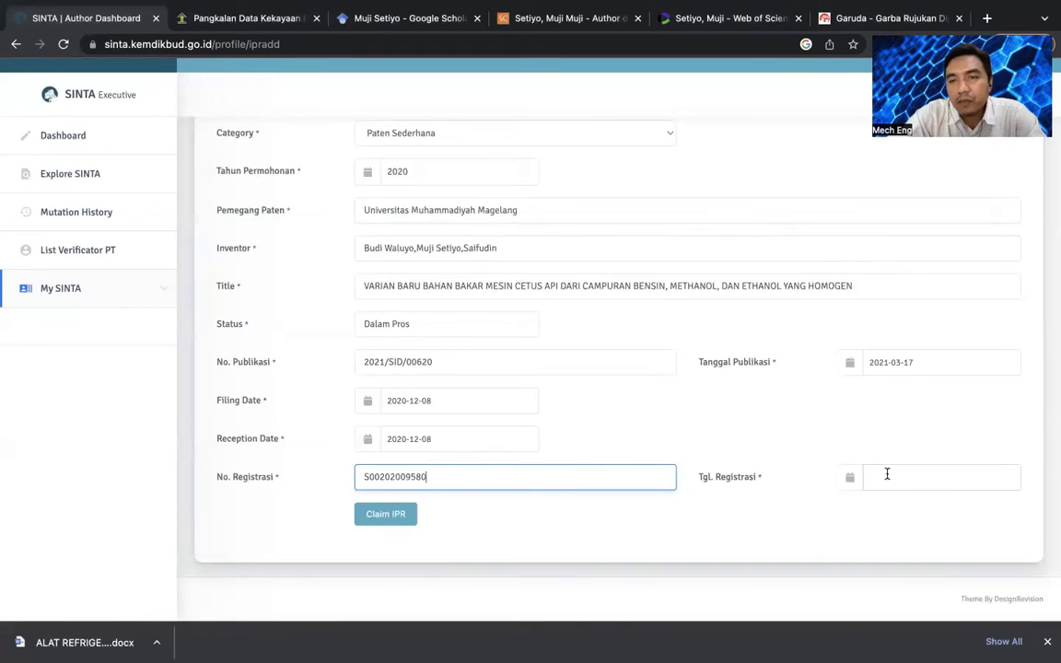
left_click(892, 479)
key("super+v")
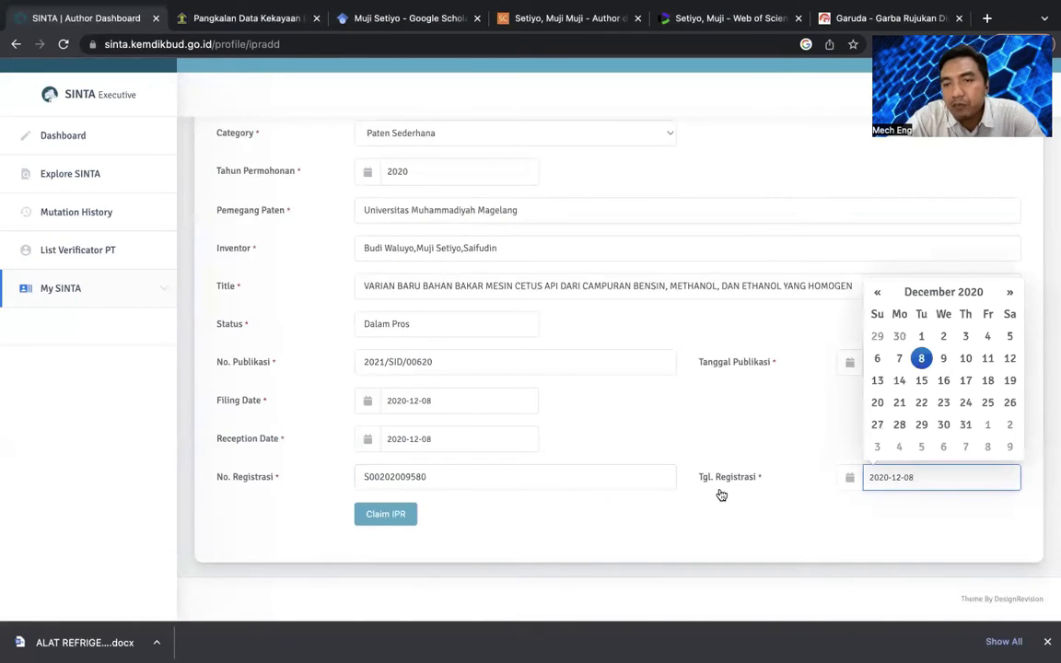
left_click(672, 515)
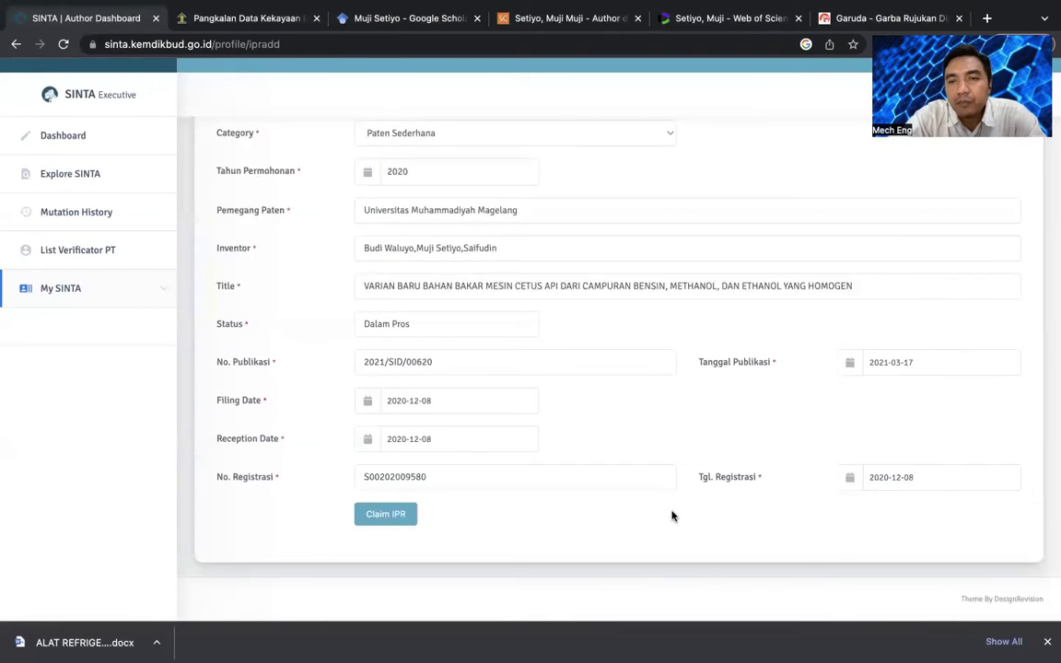
Step: Submit the IPR claim and look over the IPRs list
left_click(398, 516)
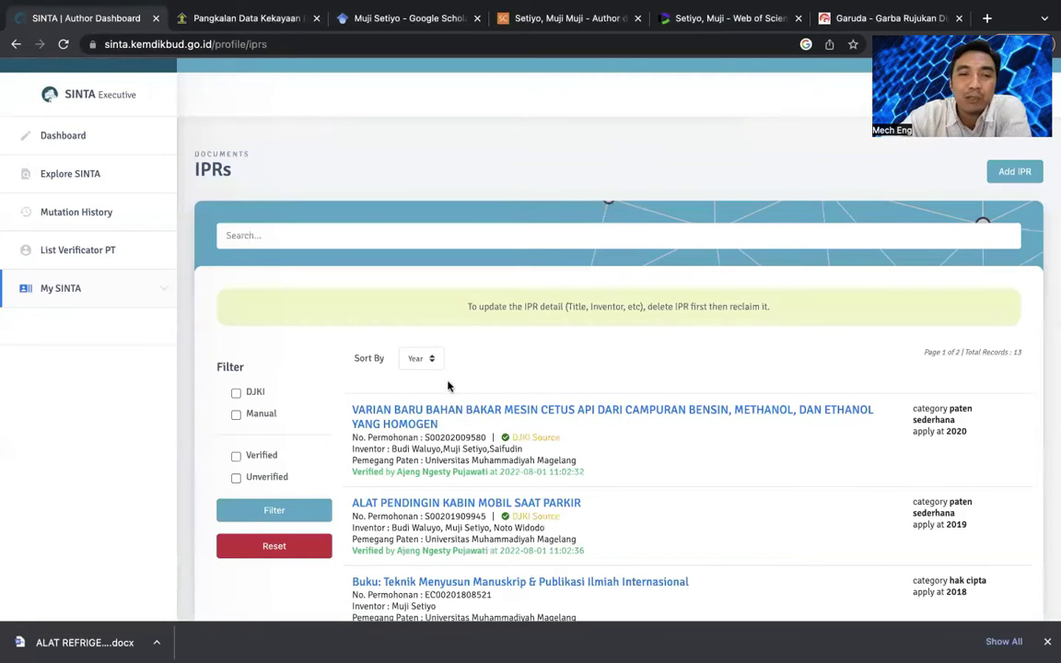
scroll(450, 386, "down", 2)
scroll(451, 386, "down", 1)
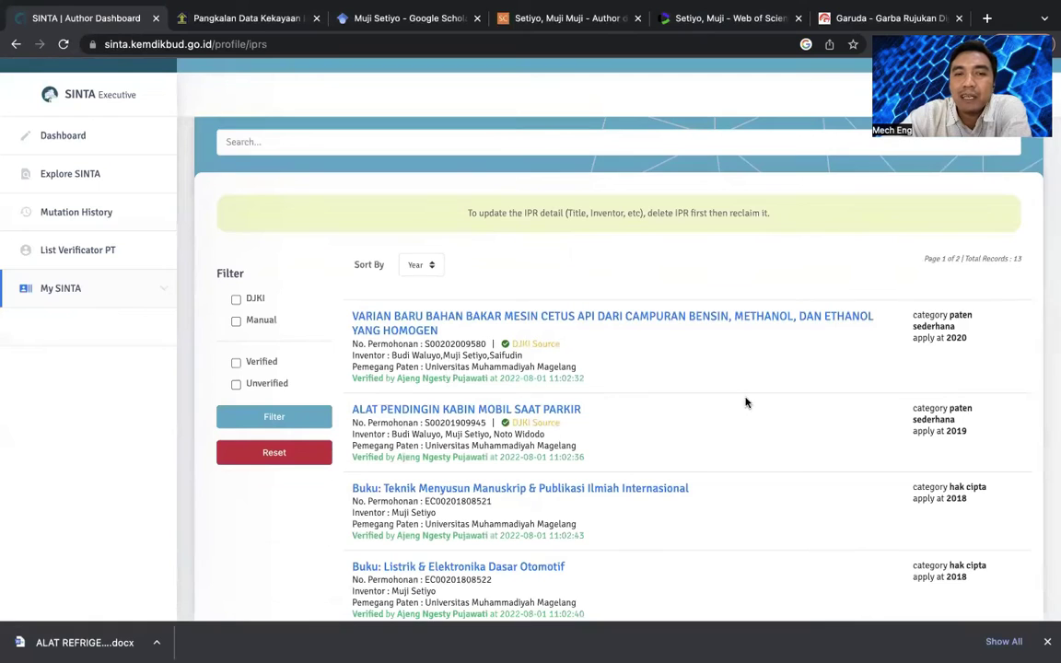
Step: Open the Research documents in My SINTA and look over the listed researches and the synchronization option
left_click(87, 301)
scroll(96, 461, "down", 1)
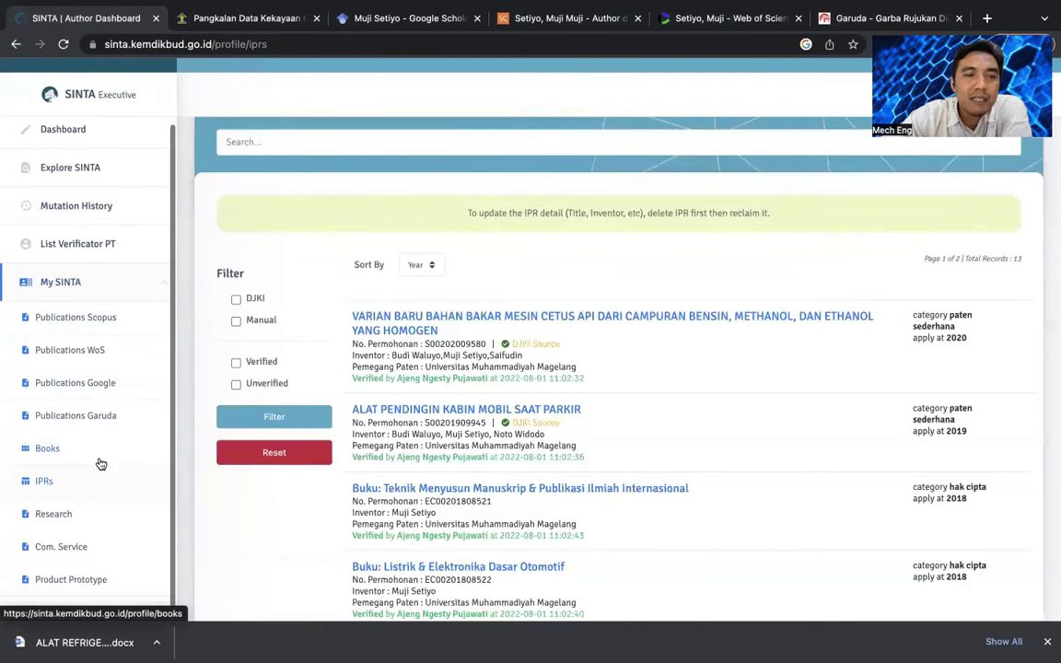
left_click(74, 511)
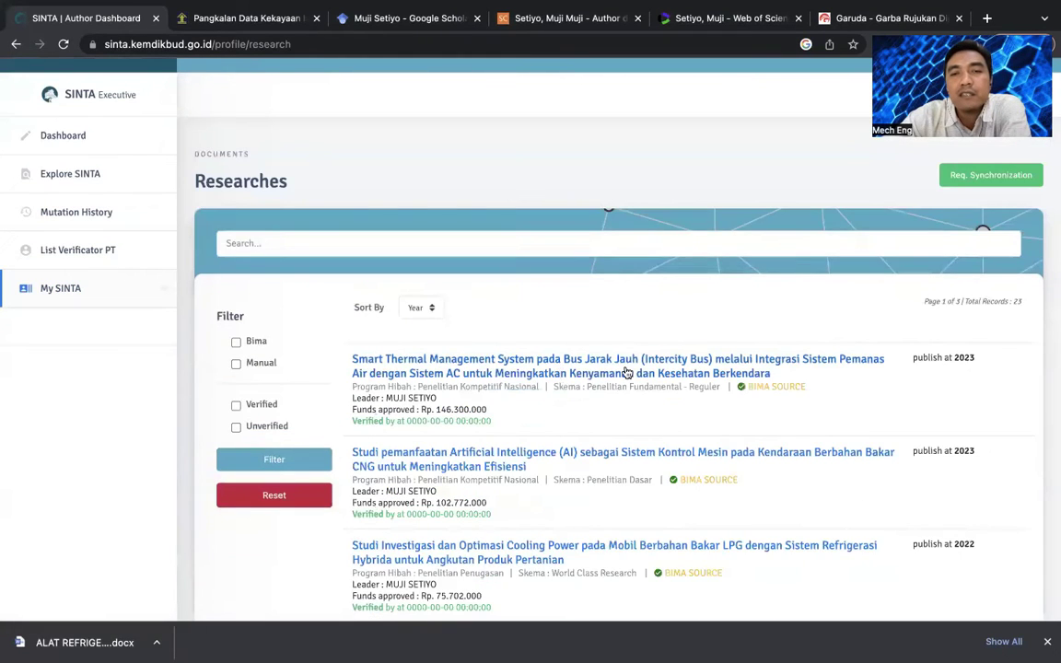
scroll(627, 372, "down", 1)
scroll(626, 373, "up", 1)
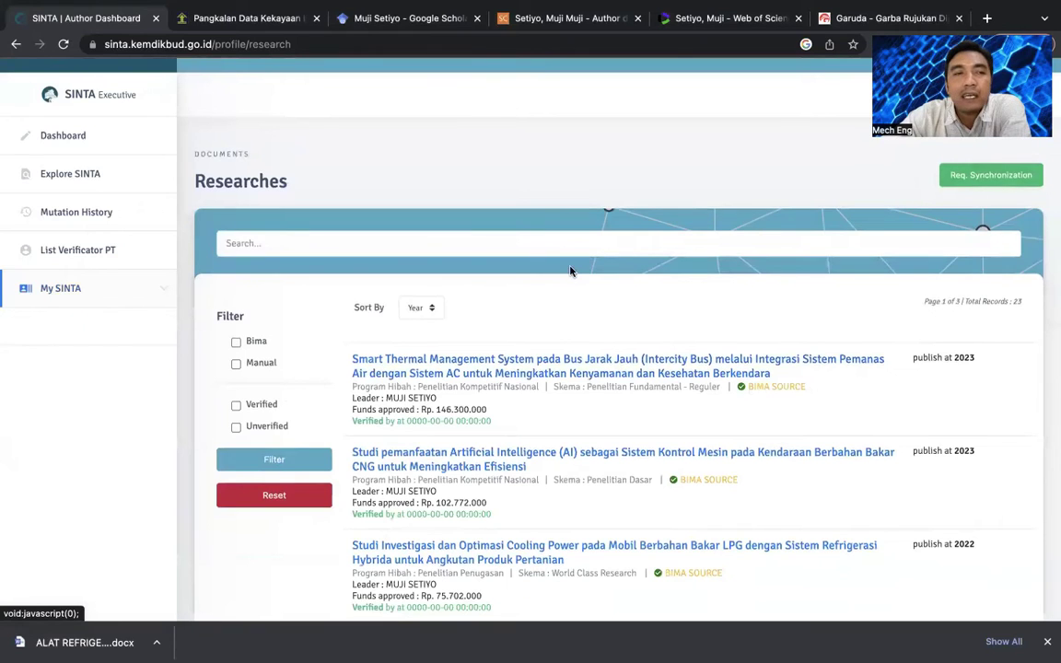
Step: Open the community service documents in My SINTA and look over the listed programs
left_click(92, 292)
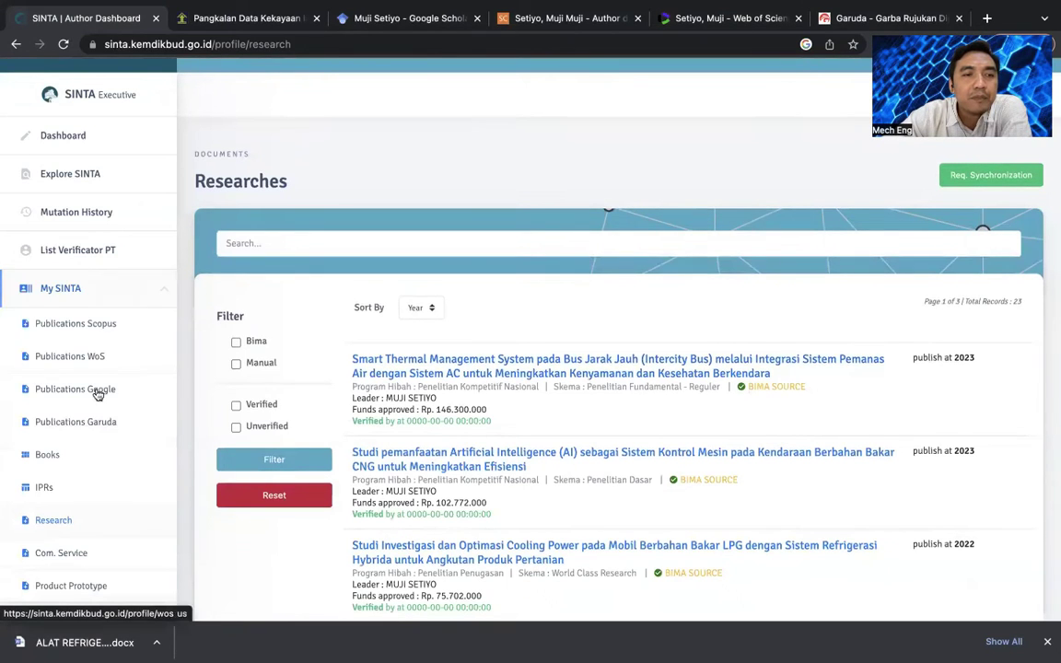
scroll(95, 502, "down", 1)
left_click(78, 546)
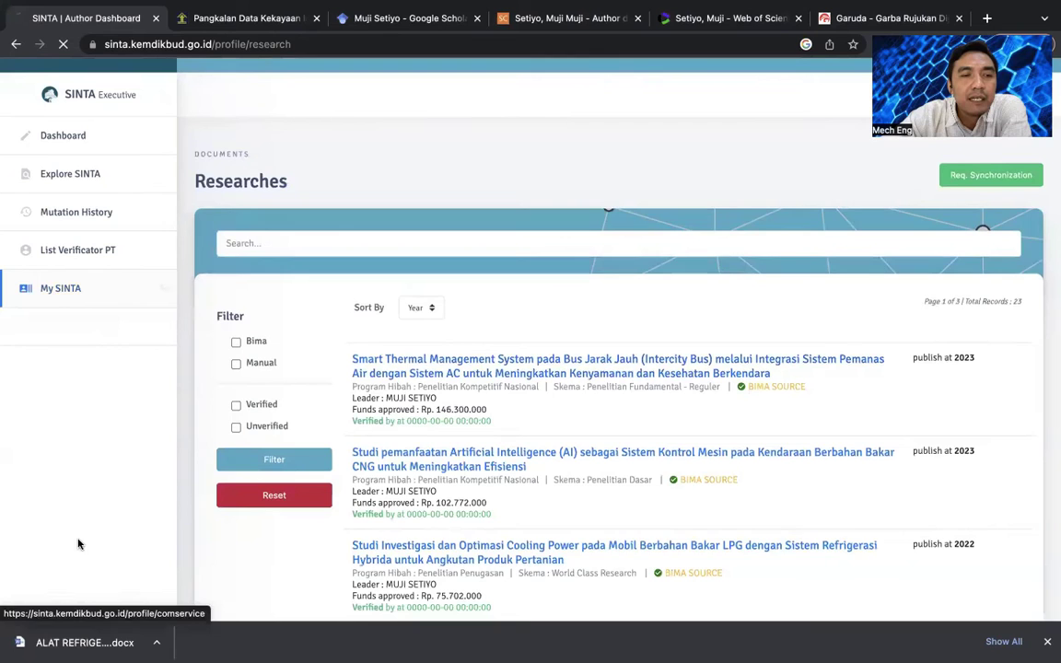
scroll(578, 362, "down", 1)
scroll(577, 364, "down", 1)
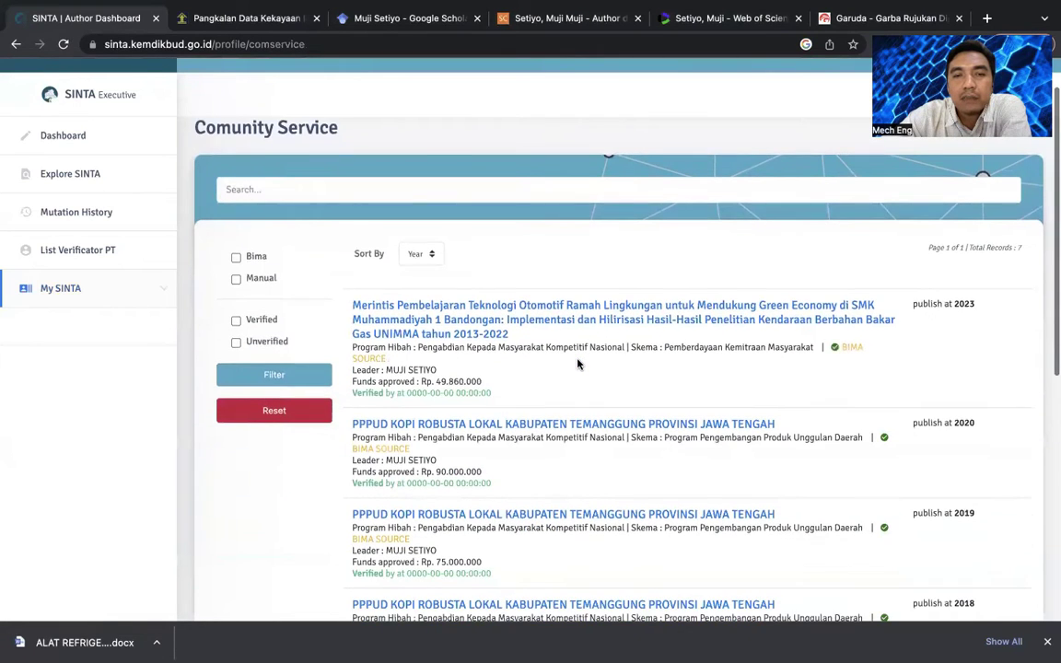
scroll(577, 364, "up", 2)
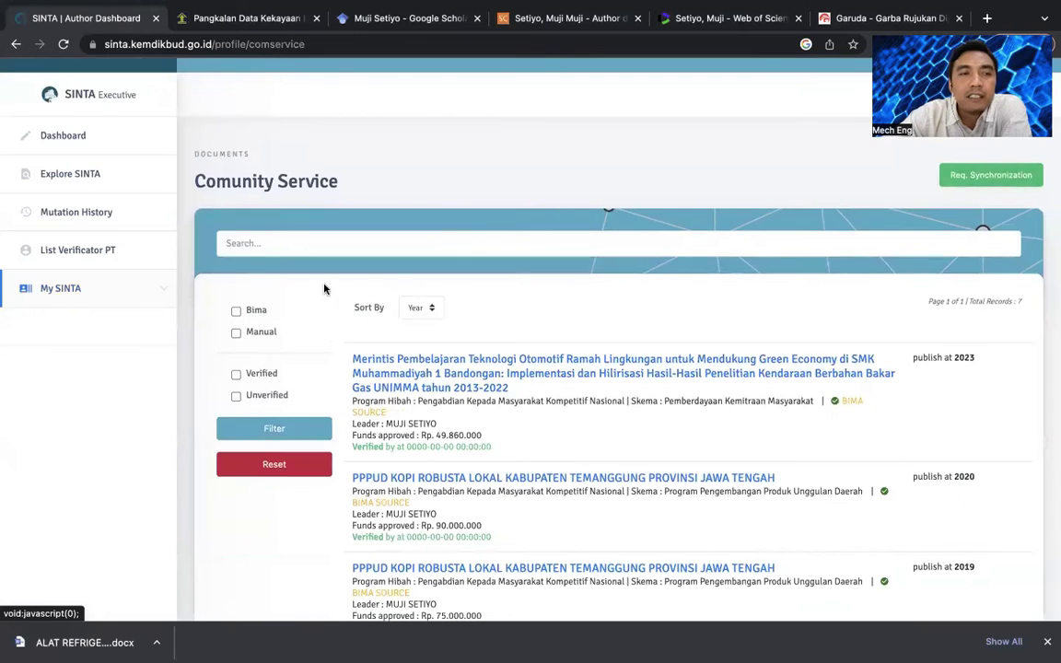
Step: Open the Product Prototype section in My SINTA and examine the researches that can be submitted as a product or prototype
left_click(95, 296)
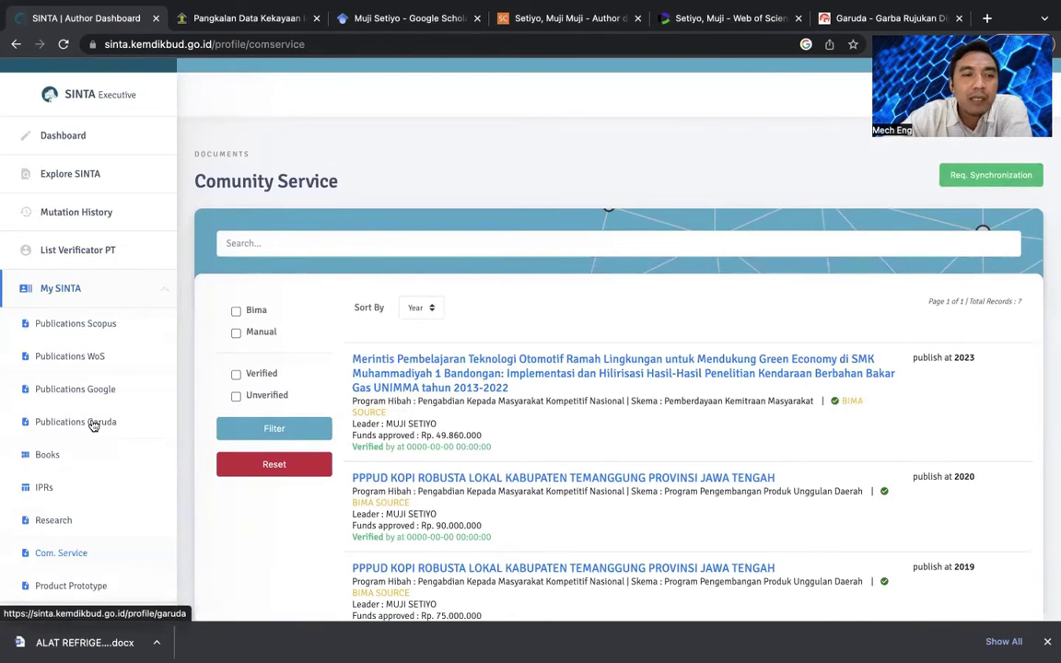
scroll(96, 464, "down", 1)
scroll(97, 465, "up", 1)
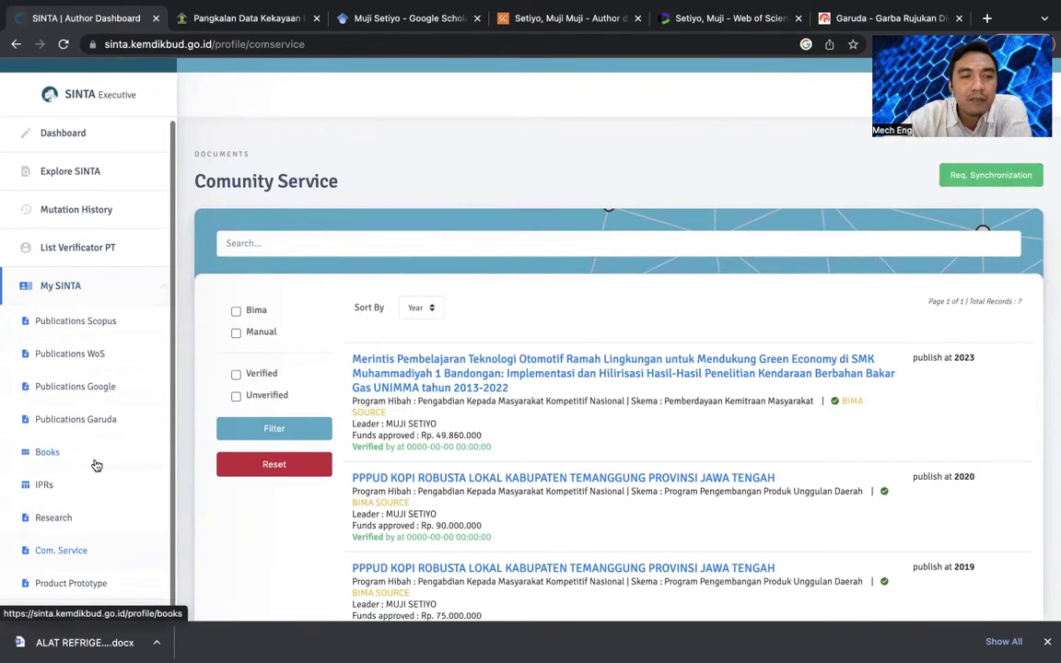
left_click(85, 583)
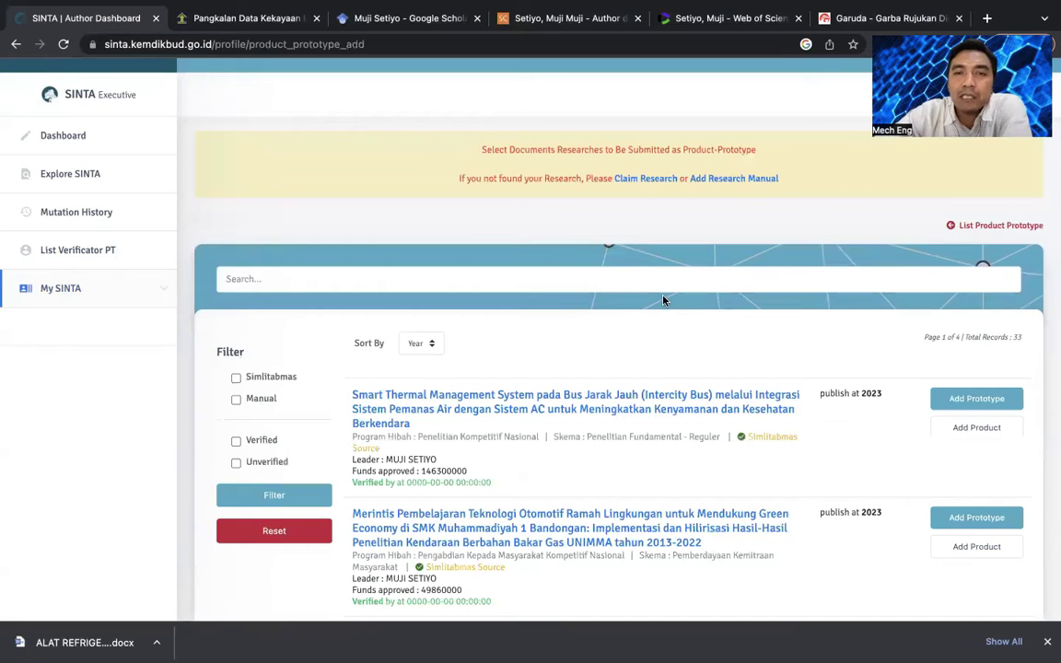
scroll(663, 299, "down", 3)
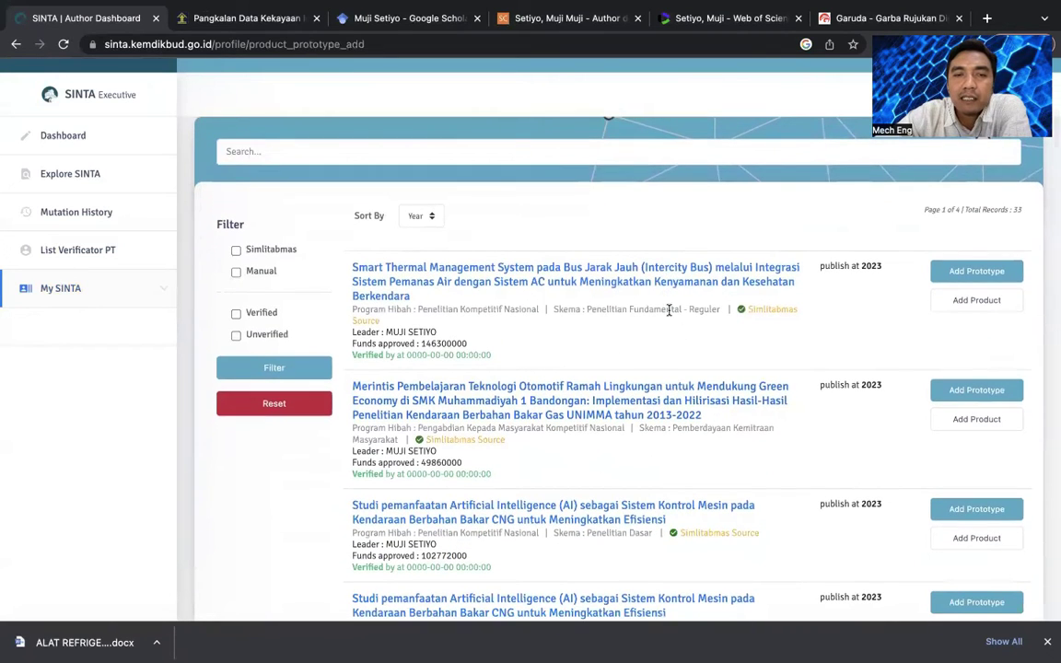
scroll(659, 411, "down", 2)
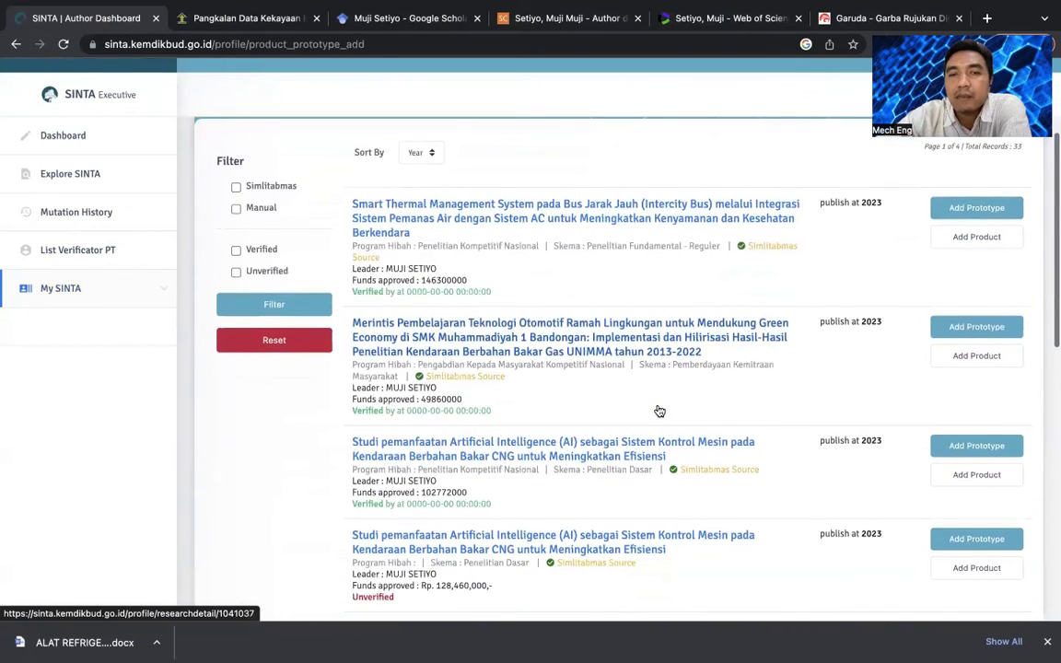
Step: Start adding a prototype for the 2022 research "Studi Investigasi dan Optimasi Cooling Power pada Mobil Berbahan Bakar LPG"
scroll(660, 411, "down", 1)
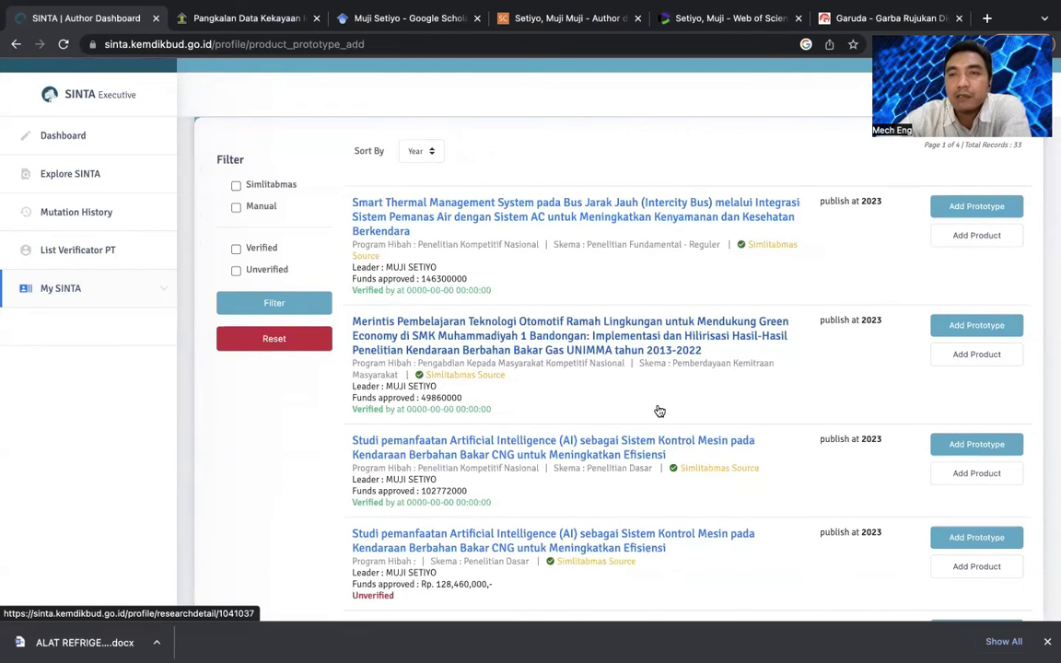
scroll(660, 411, "down", 3)
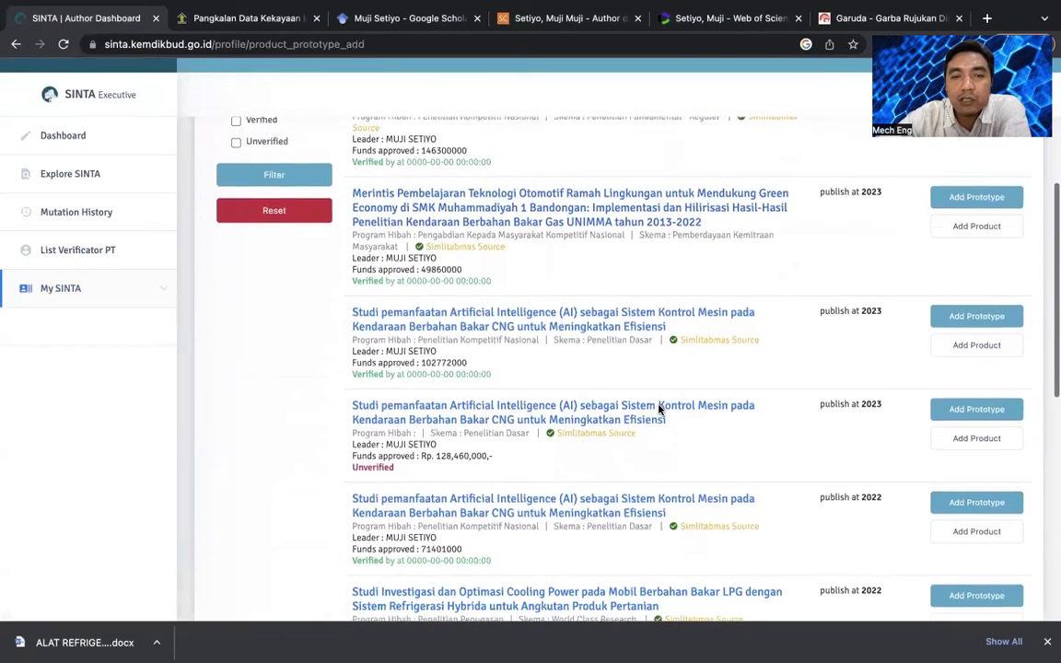
scroll(644, 427, "down", 3)
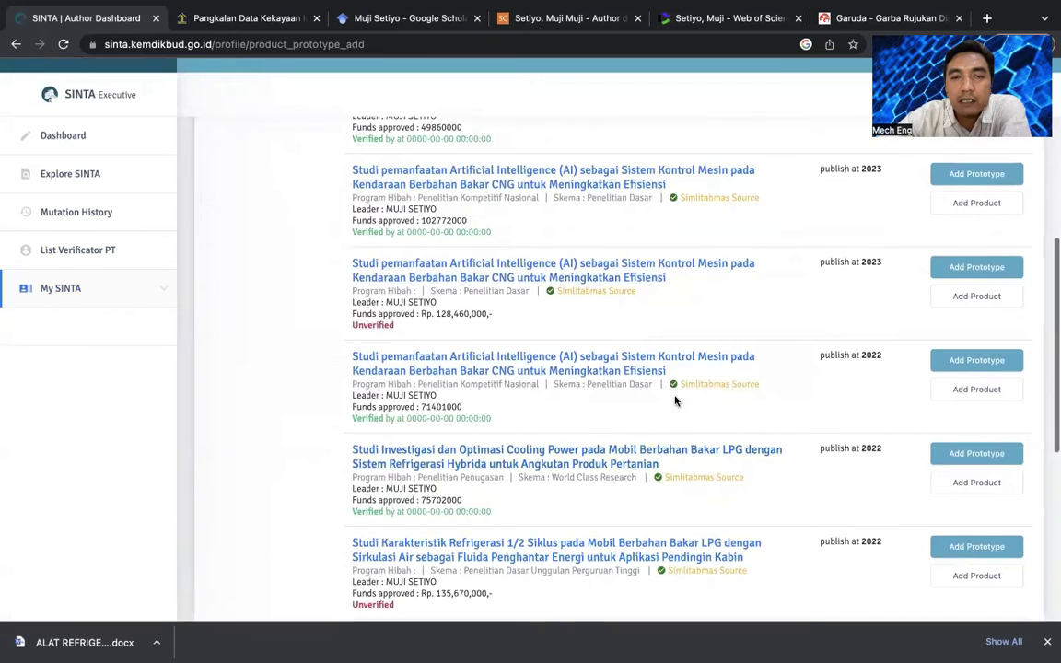
scroll(632, 431, "down", 1)
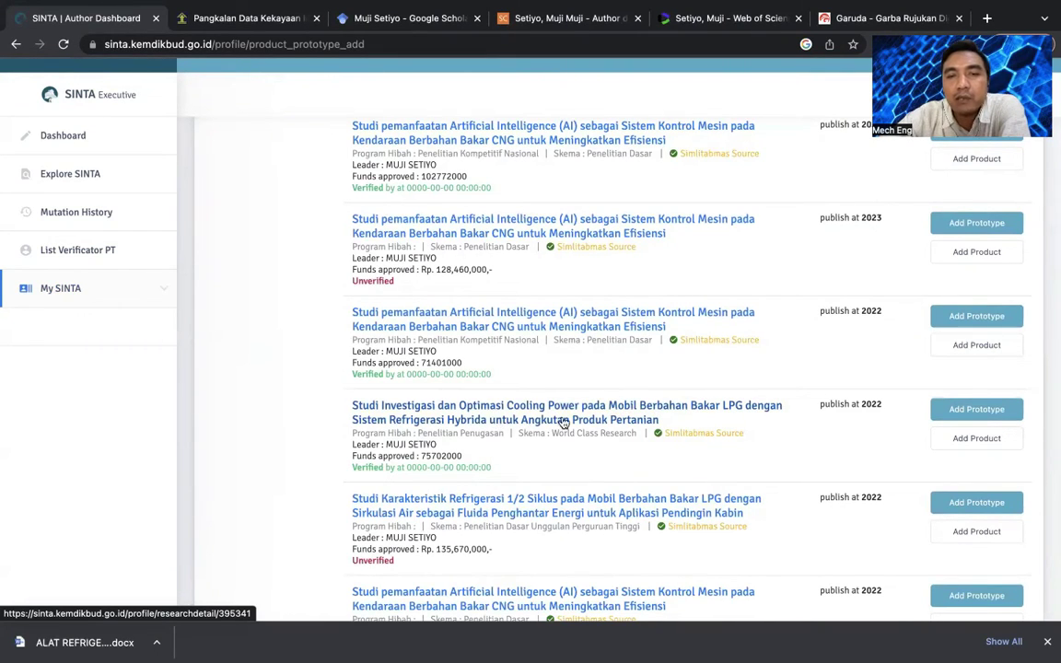
left_click(964, 414)
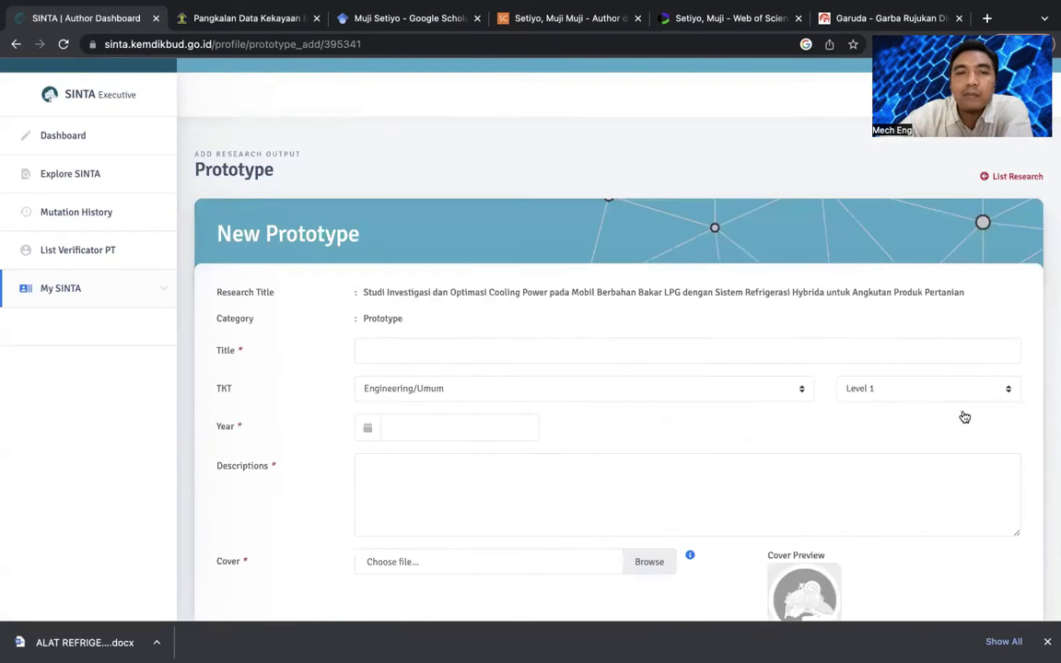
Step: Copy the title "Alat Refrigerasi Setengah Siklus untuk Aplikasi Kotak Pendingin pada Kendaraan Berbahan Bakar Liquefied Petroleum Gas (LPG)" from the Word document into the prototype's title
left_click(497, 354)
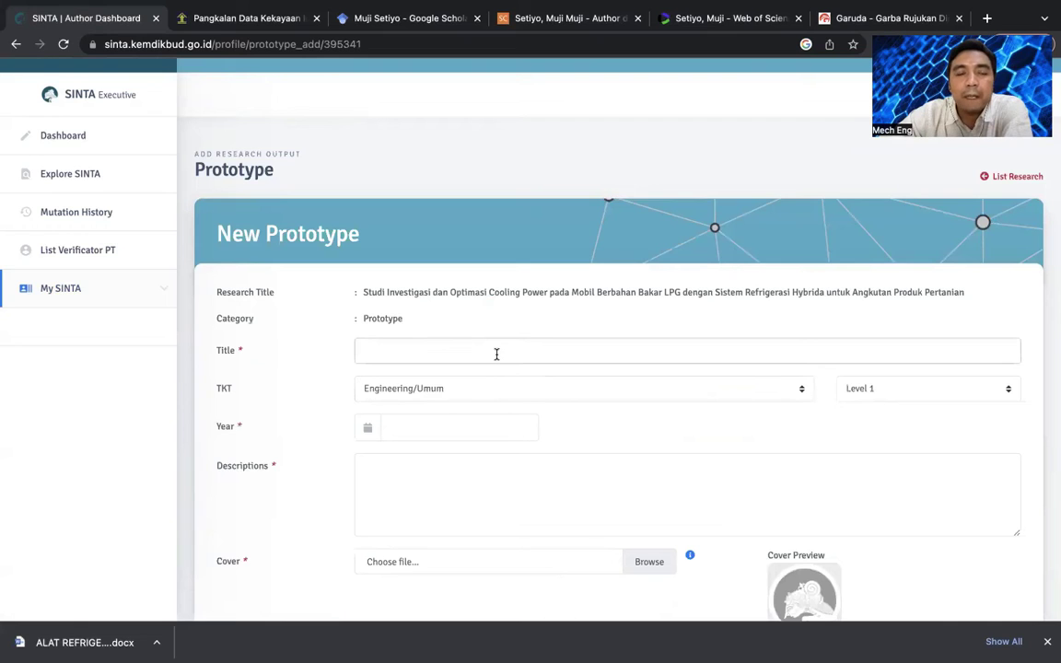
left_click(497, 354)
key("ctrl+Left")
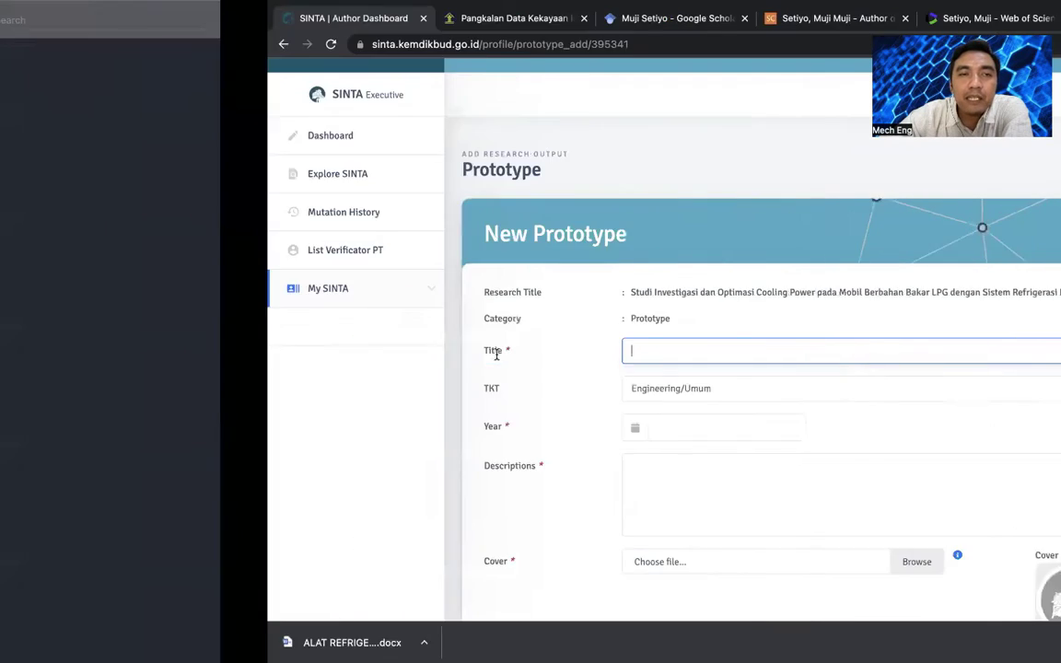
key("ctrl+Left")
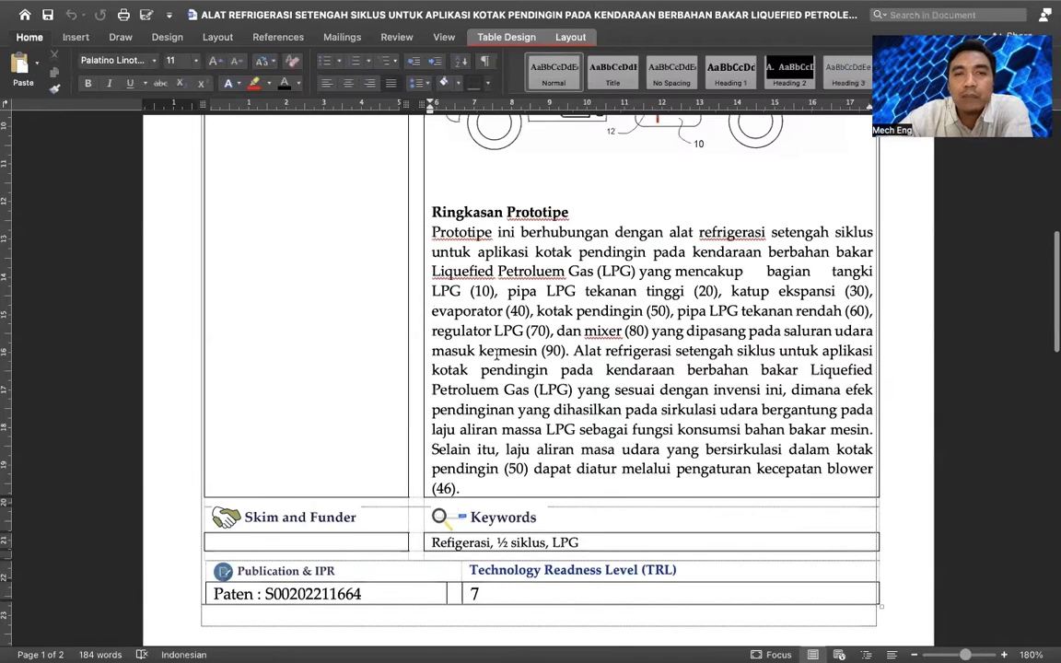
scroll(496, 354, "up", 5)
scroll(497, 356, "up", 2)
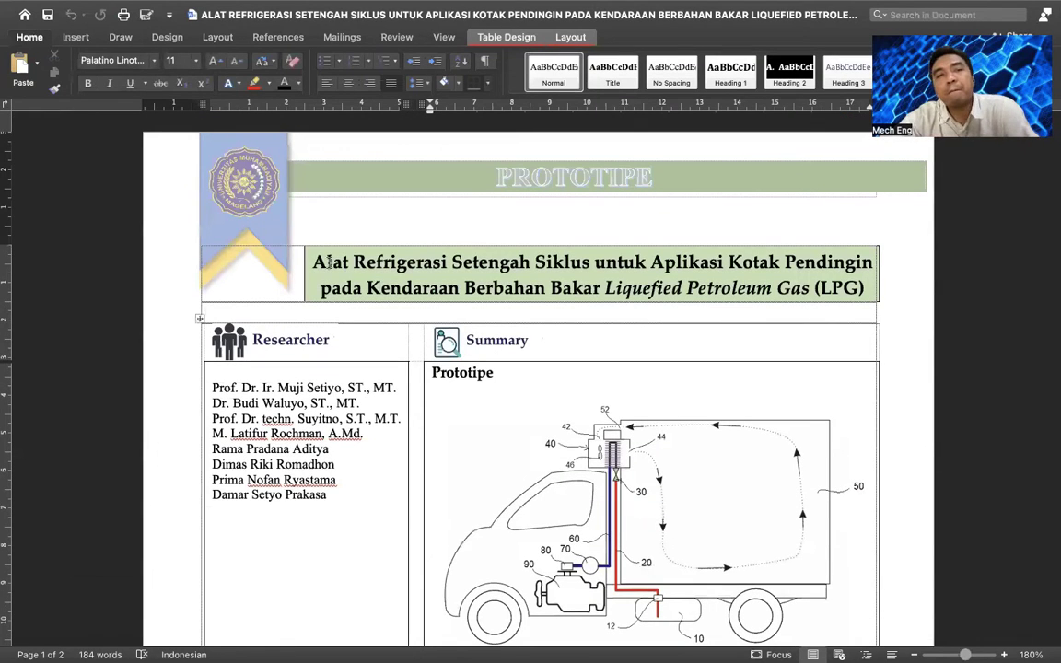
left_click_drag(317, 262, 828, 280)
key("ctrl+c")
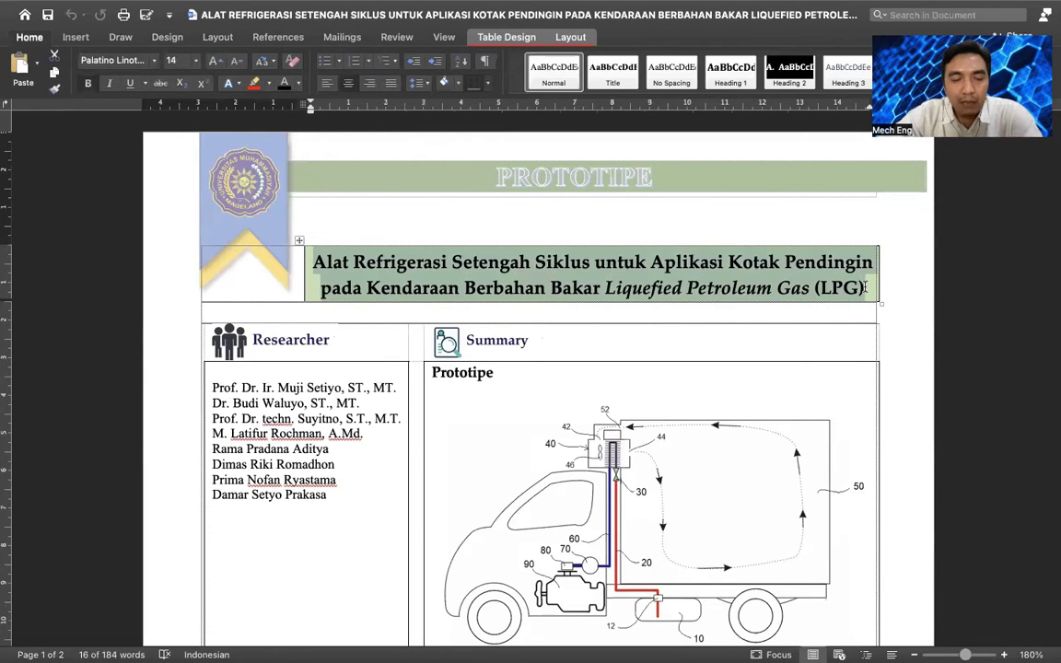
key("ctrl+Right")
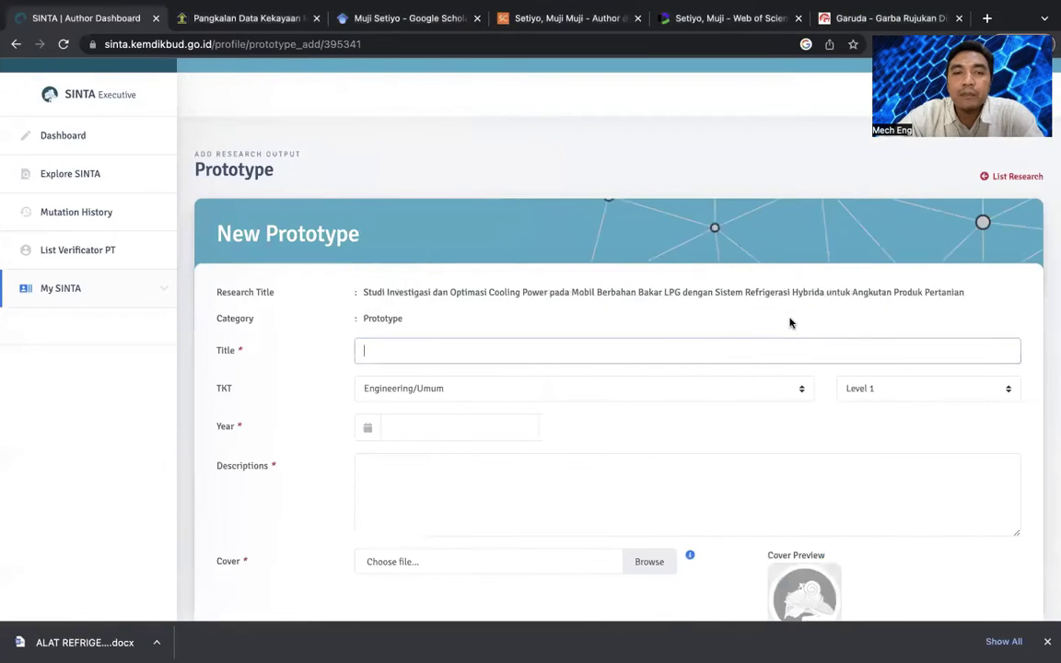
left_click(579, 352)
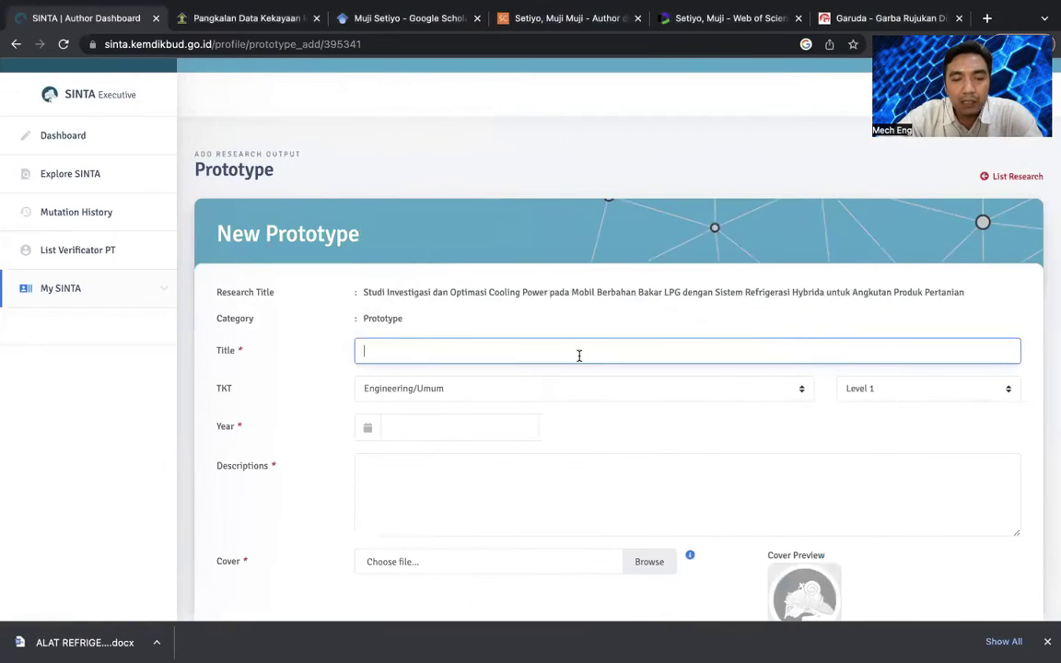
key("ctrl+v")
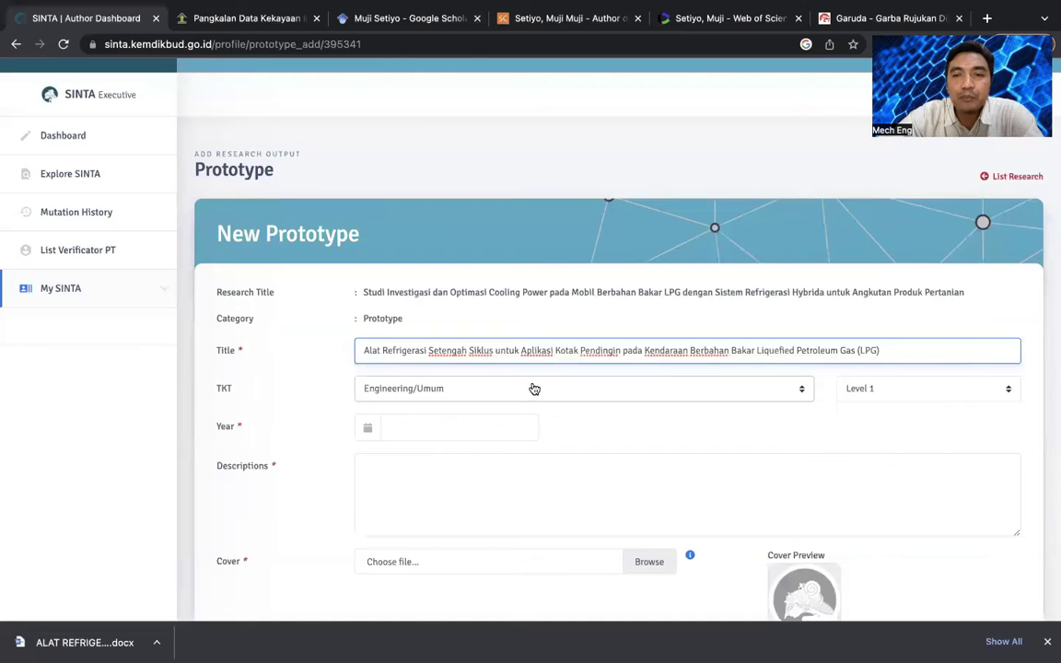
Step: Check the technology readiness summary in the Word prototype document and set the prototype's TKT to Level 7 in the SINTA form
key("ctrl+Left")
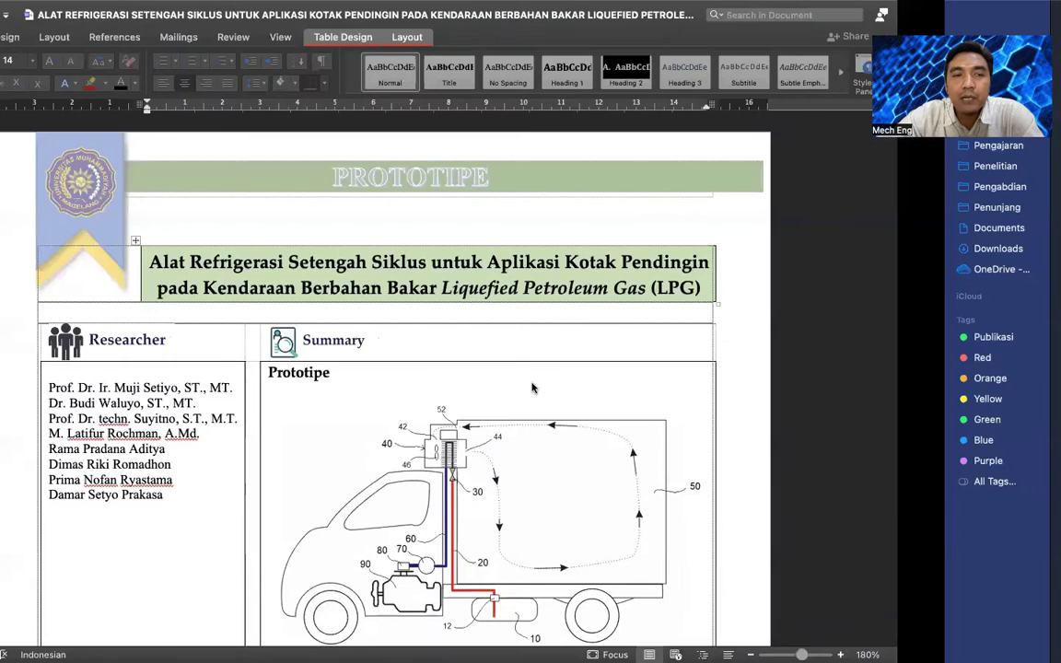
scroll(531, 382, "down", 8)
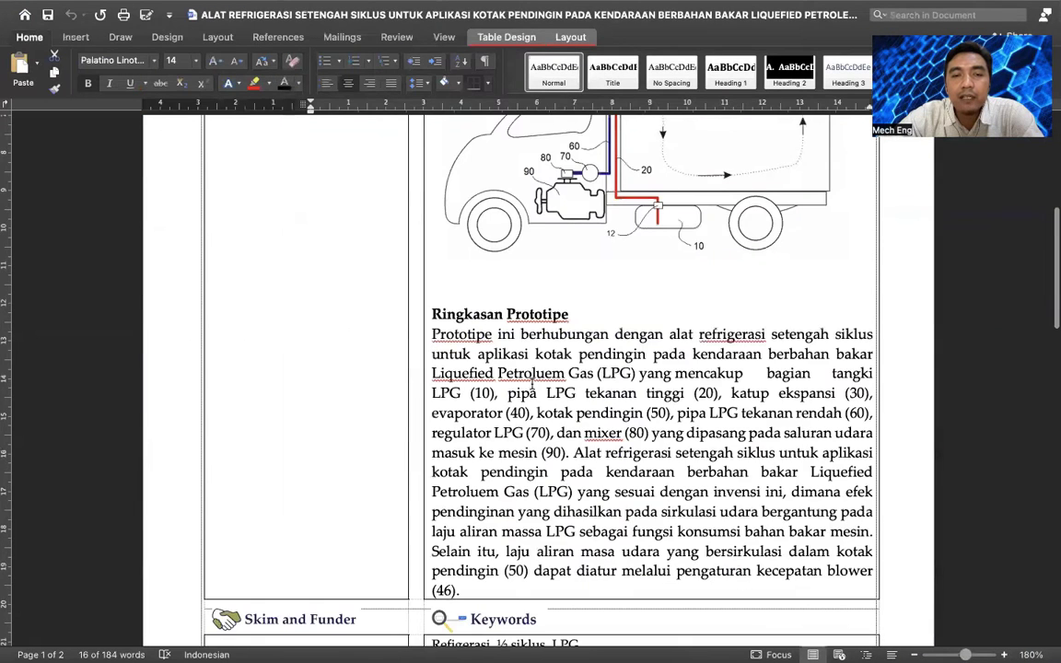
scroll(478, 491, "down", 6)
scroll(478, 491, "down", 10)
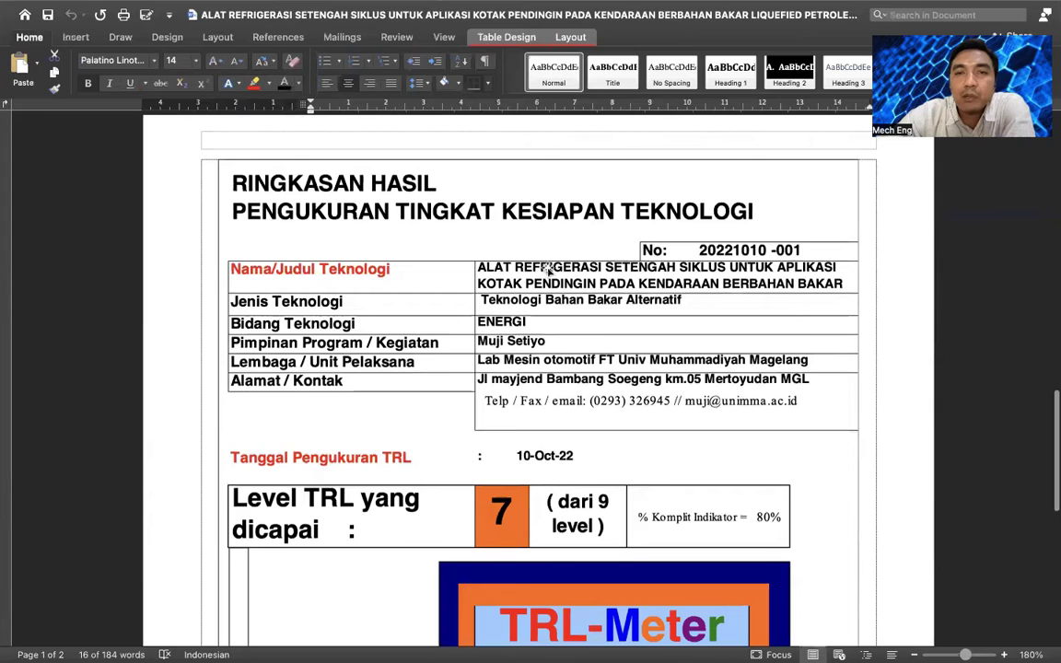
scroll(527, 359, "down", 1)
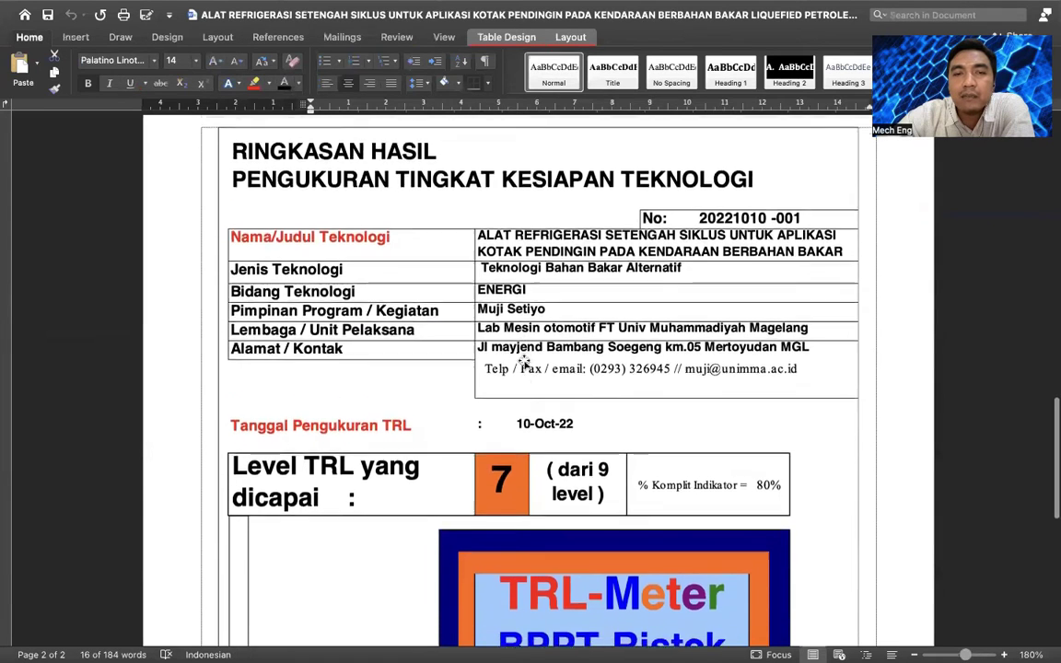
scroll(523, 361, "down", 10)
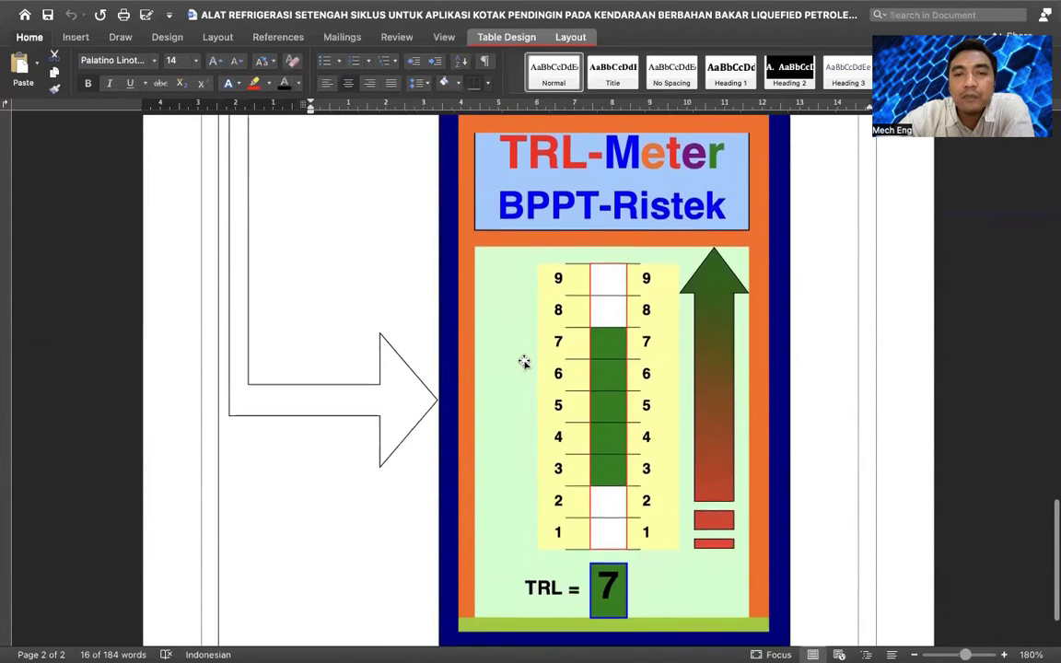
scroll(685, 374, "up", 15)
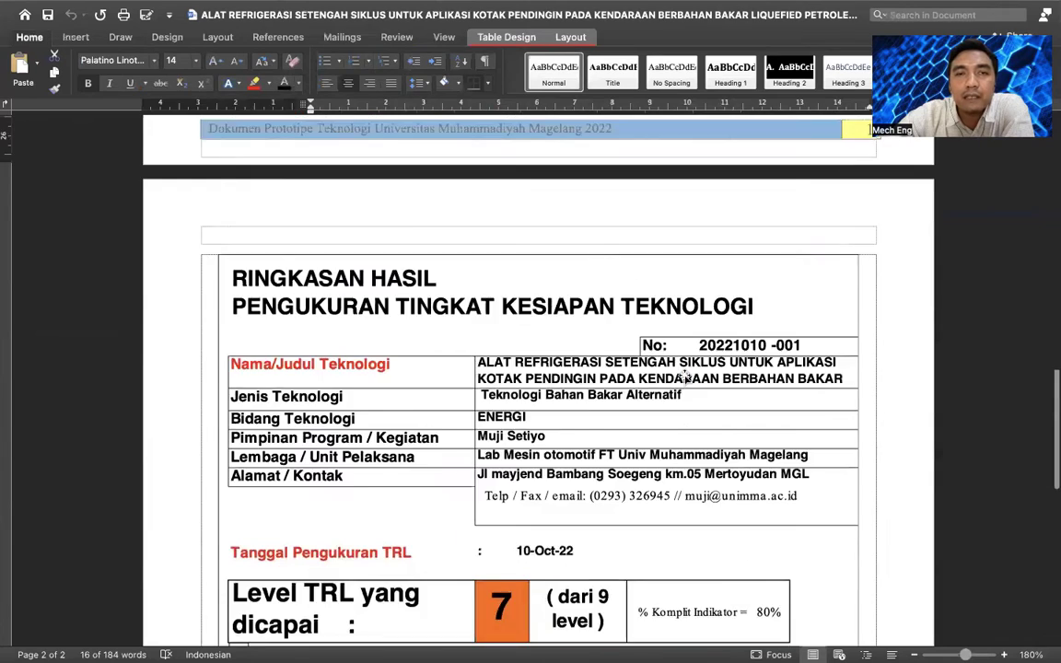
key("ctrl+Right")
key("ctrl+Right")
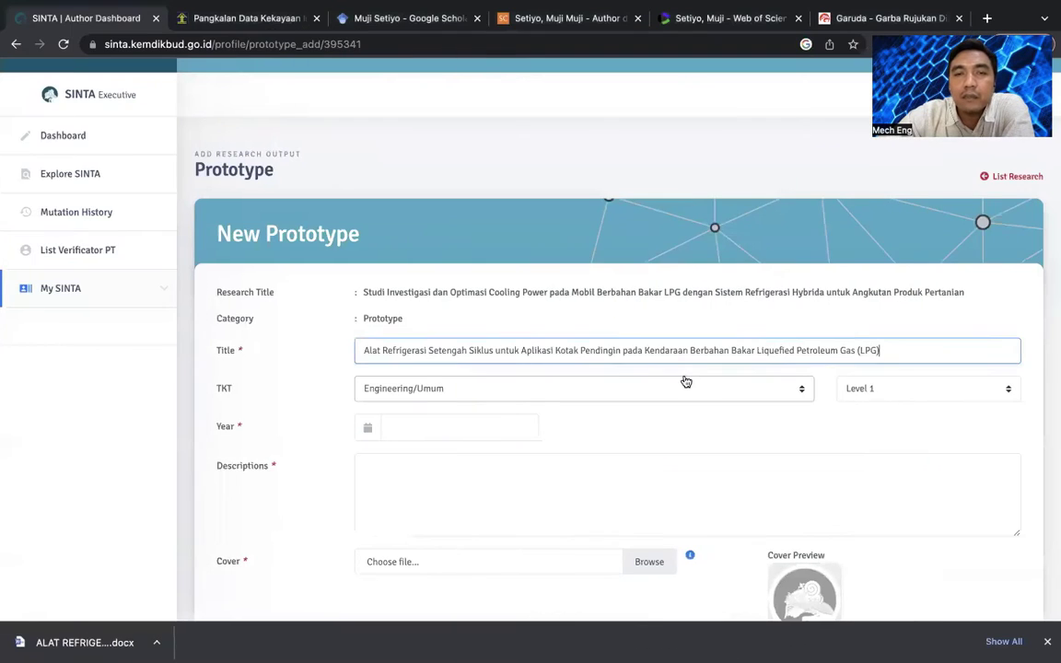
left_click(895, 388)
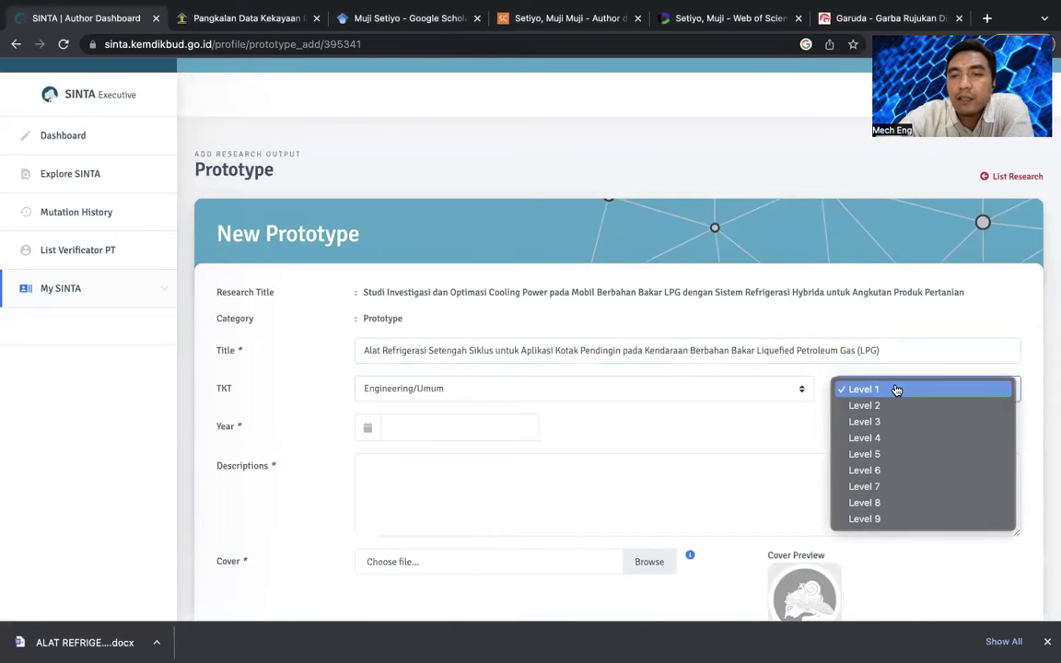
left_click(886, 491)
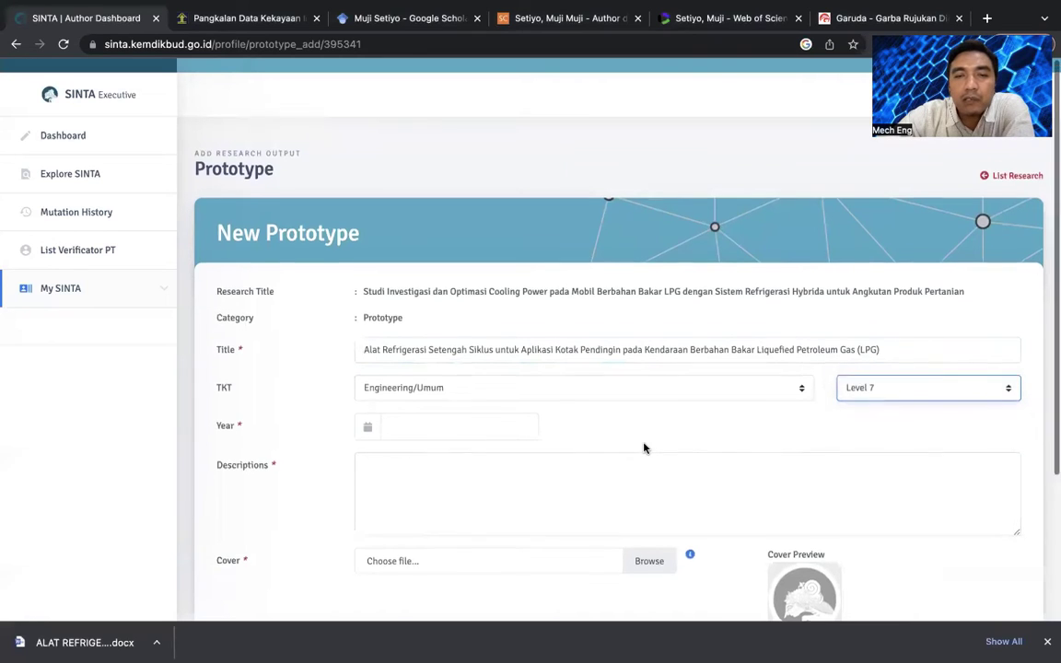
Step: Set the prototype's year to 2022 and look over the TKT category options, keeping Engineering/Umum
scroll(644, 447, "down", 2)
left_click(469, 357)
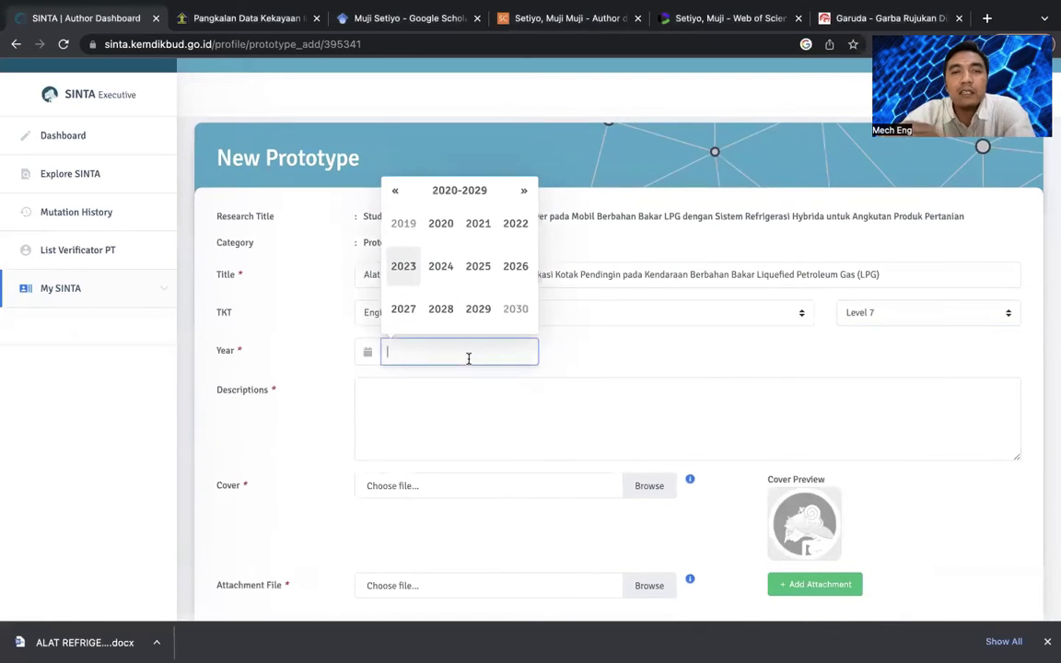
left_click(514, 226)
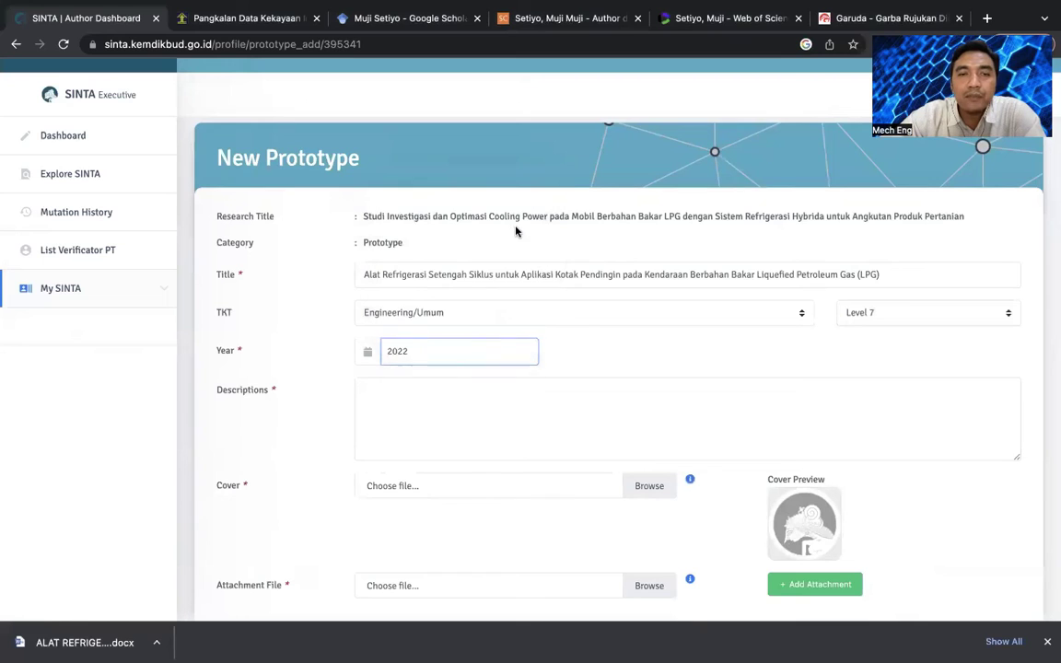
left_click(452, 322)
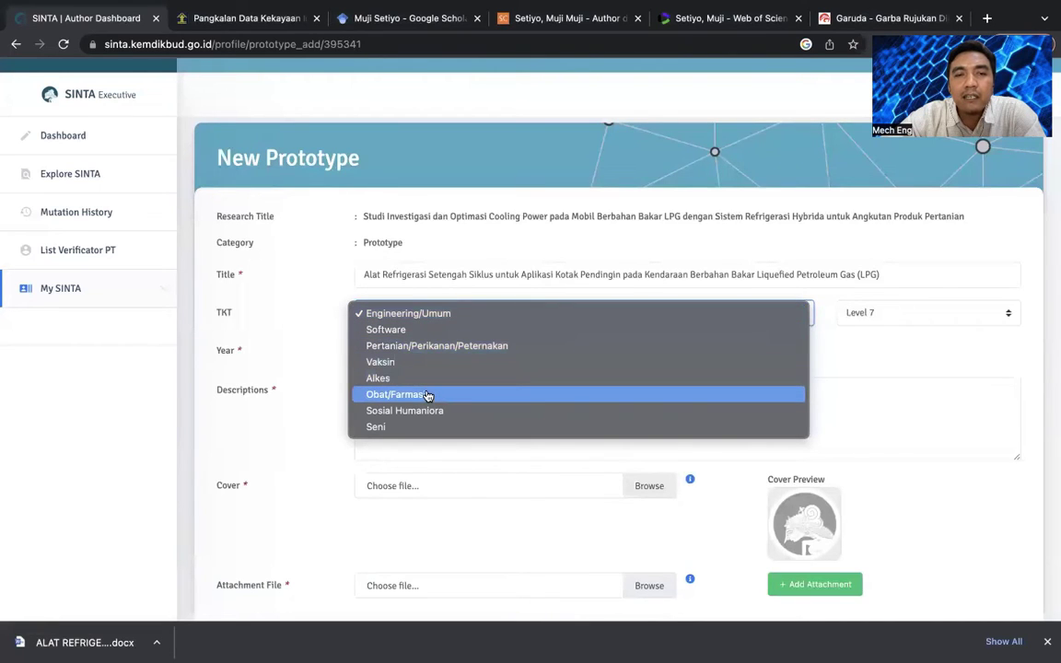
left_click(821, 332)
Step: Copy the "Ringkasan Prototipe" paragraph from the Word document into the prototype's description in the SINTA form
left_click(522, 410)
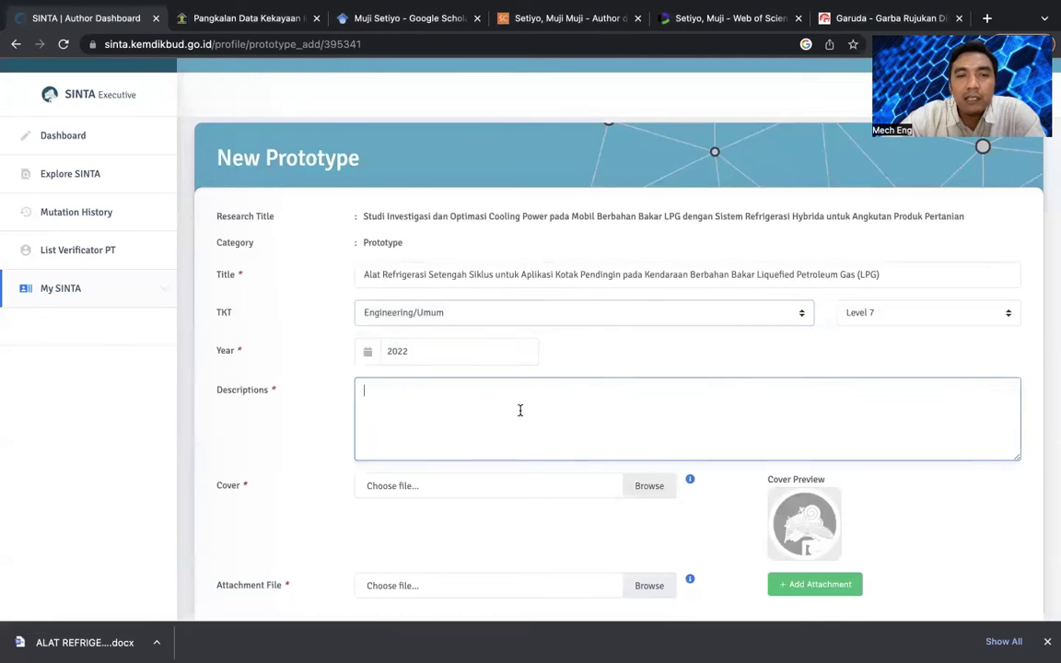
key("ctrl+Left")
key("ctrl+Left")
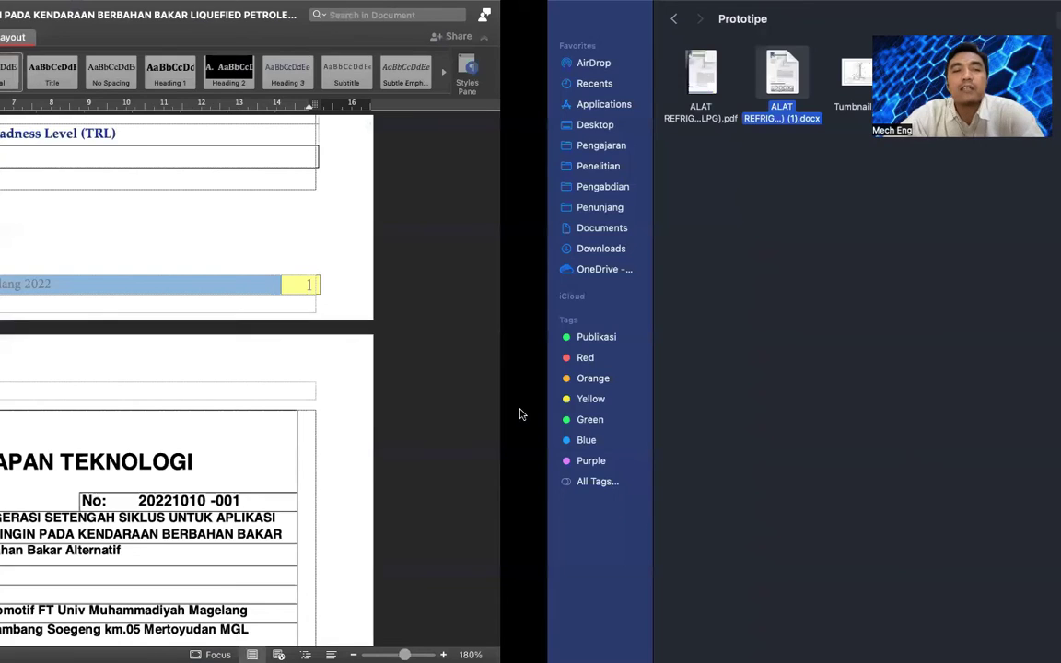
scroll(520, 409, "up", 5)
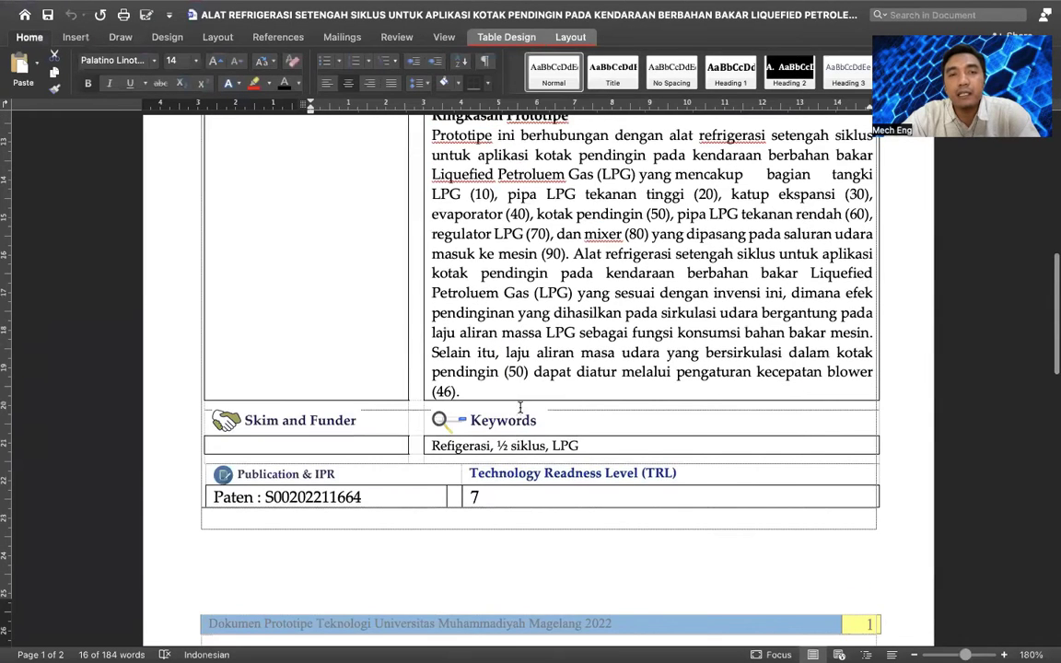
left_click_drag(437, 214, 492, 462)
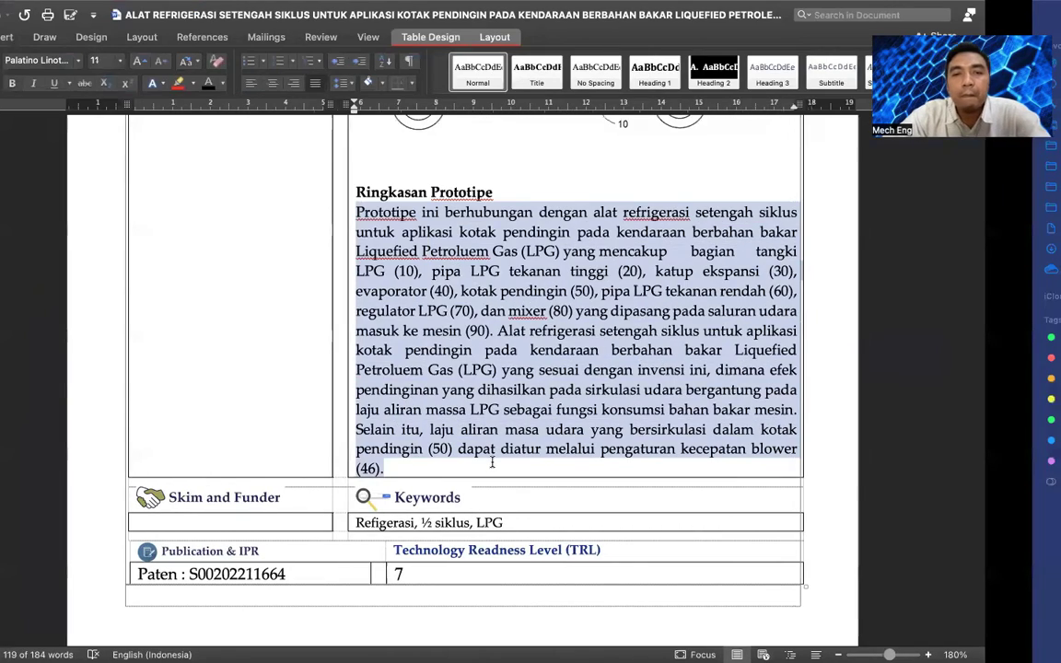
key("super+Tab")
type("Prototipe ini berhubungan dengan alat refrigerasi setengah siklus untuk aplikasi kotak pendingin pada kendaraan berbahan bakar Liquefied Petroluem Gas (LPG) yang mencakup  bagian tangki LPG (10), pipa LPG tekanan tinggi (20), katup ekspansi (30),  evaporator (40), kotak pendingin (50), pipa LPG tekanan rendah (60), regulator LPG (70), dan mixer (80) yang dipasang pada saluran udara masuk ke mesin (90). Alat refrigerasi setengah siklus untuk aplikasi kotak pendingin pada kendaraan berbahan bakar Liquefied Petroluem Gas (LPG) yang sesuai dengan invensi ini, dimana efek pendinginan yang dihasilkan pada sirkulasi udara bergantung pada laju aliran massa LPG sebagai fungsi konsumsi bahan bakar mesin. Selain itu, laju aliran masa udara yang bersirkulasi dalam kotak pendingin (50) dapat diatur melalui pengaturan kecepatan blower (46).")
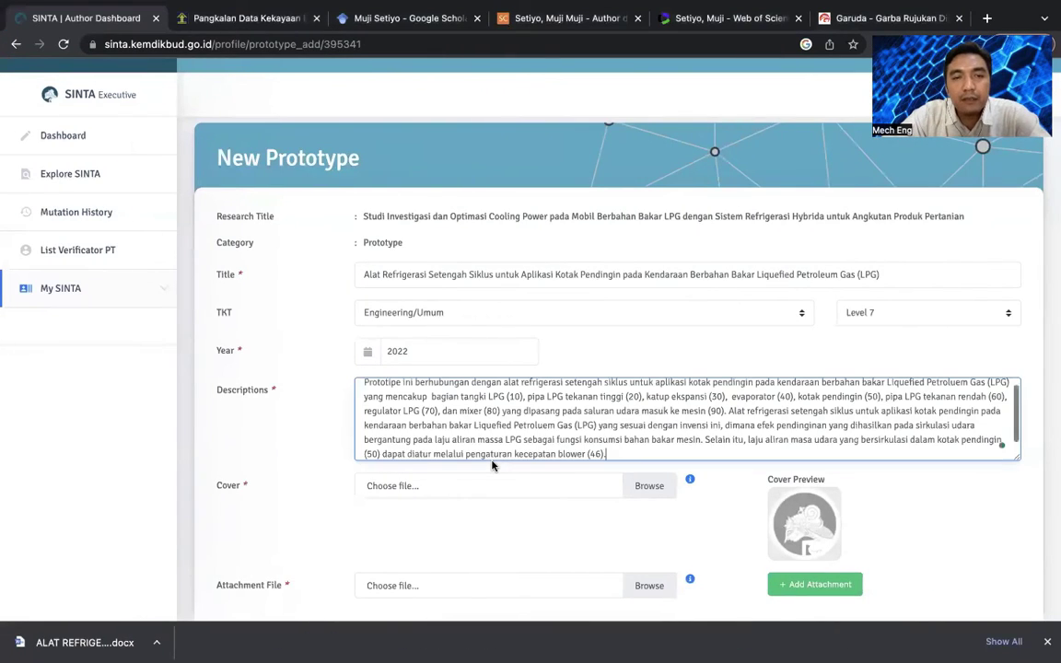
Step: Choose Tumbnail.jpeg from the Prototipe folder inside Penelitian as the prototype's cover image
scroll(493, 465, "down", 1)
left_click(549, 431)
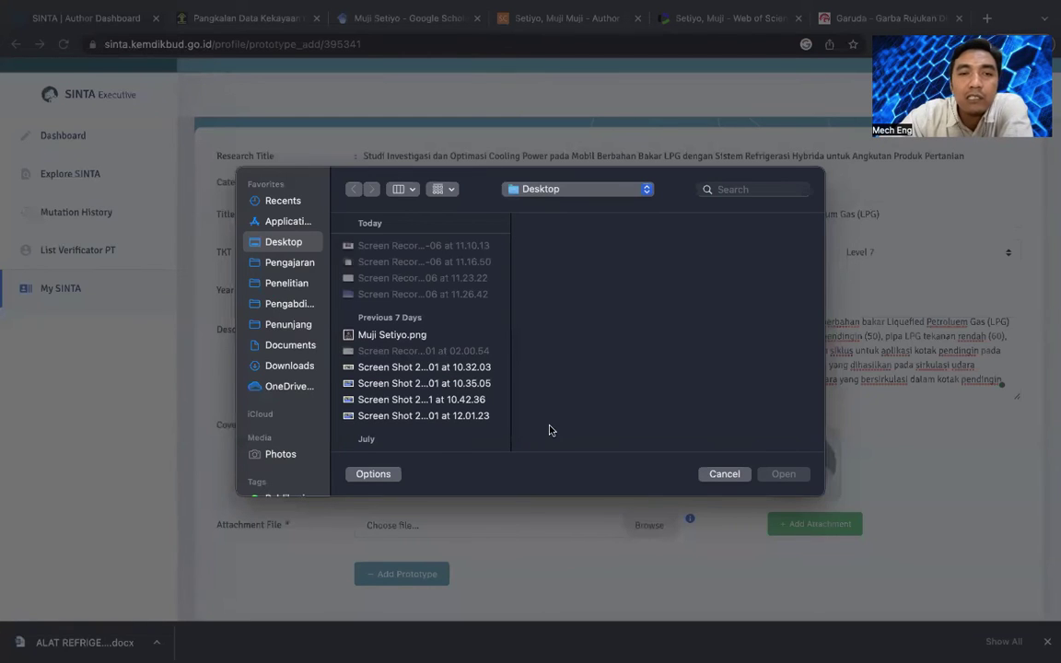
left_click(288, 284)
scroll(402, 309, "down", 2)
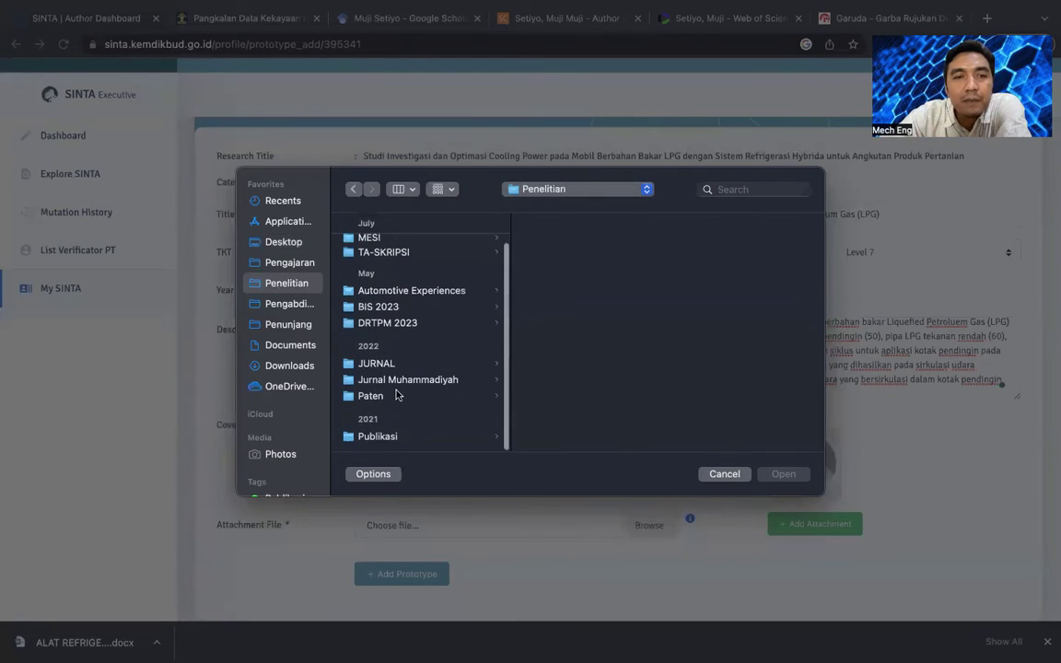
scroll(398, 359, "up", 1)
scroll(400, 318, "up", 1)
left_click(387, 246)
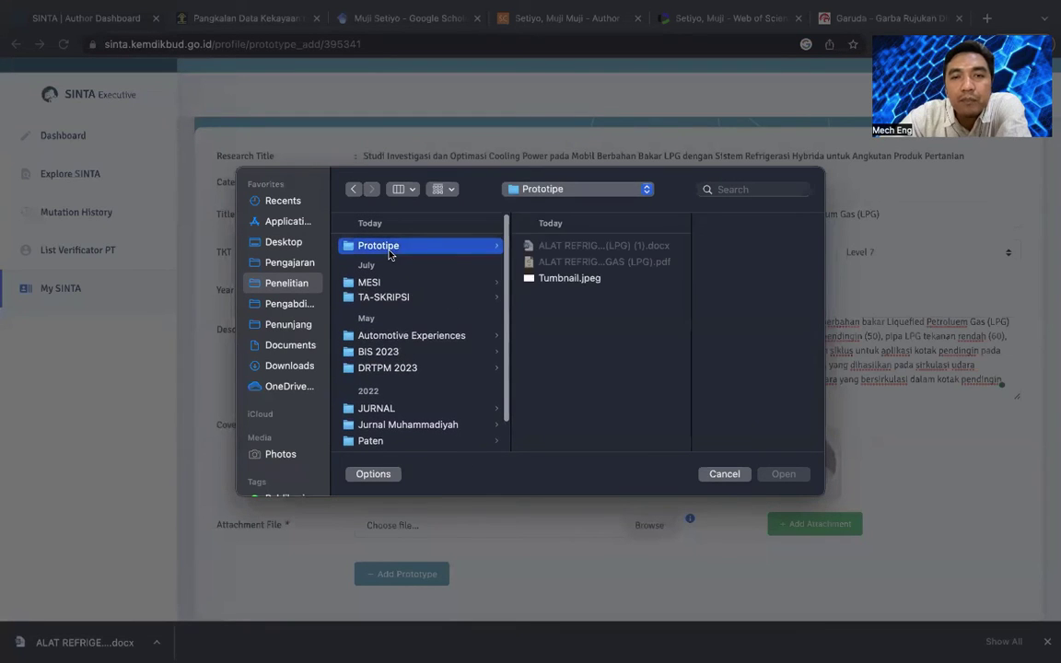
left_click(571, 278)
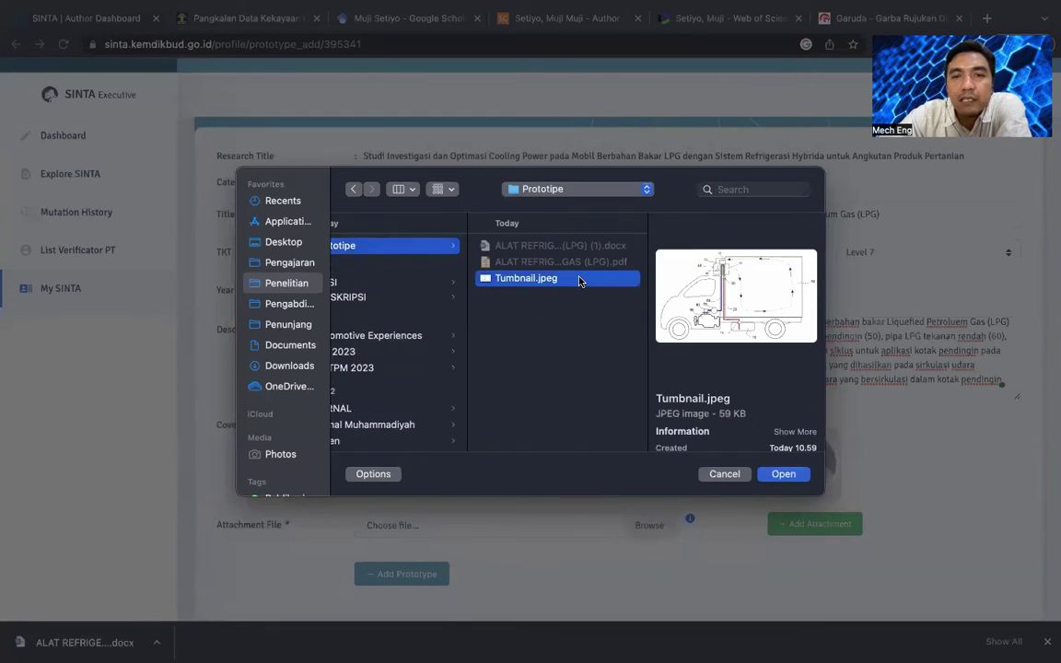
left_click(784, 475)
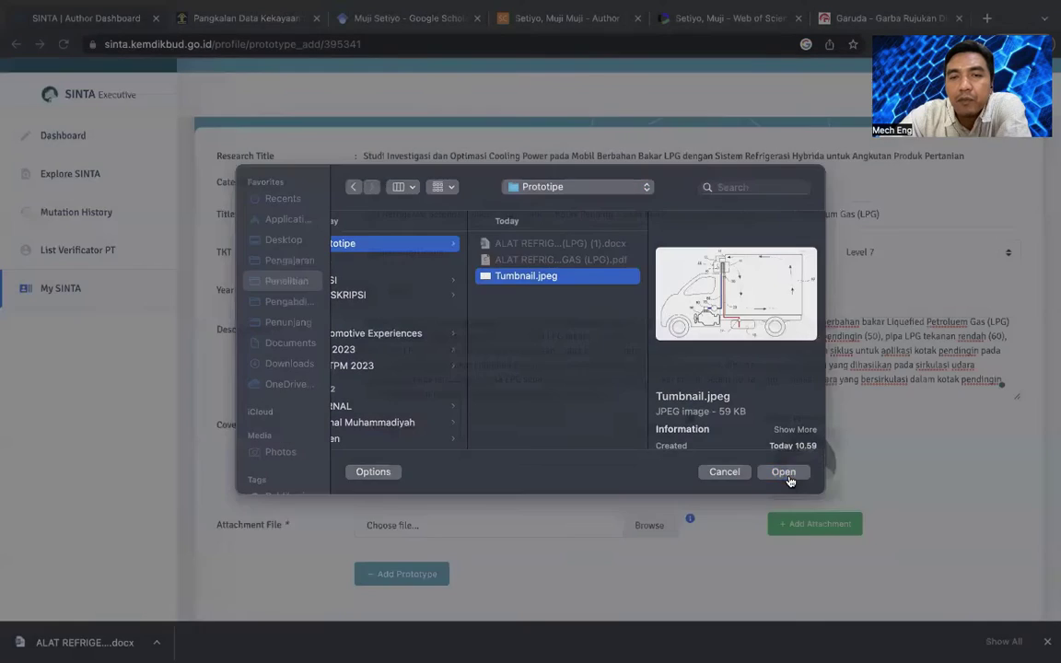
Step: Switch to the PDF reader and bring up the PDF version of the ALAT REFRIGERASI prototype document
scroll(678, 483, "down", 1)
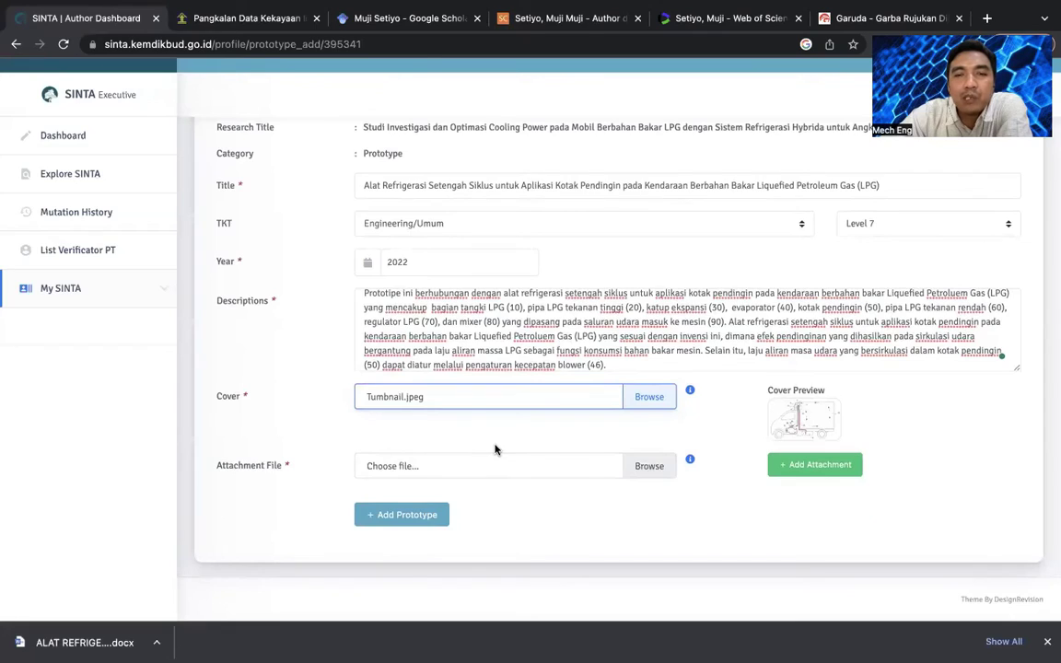
key("ctrl+Left")
key("ctrl+Left")
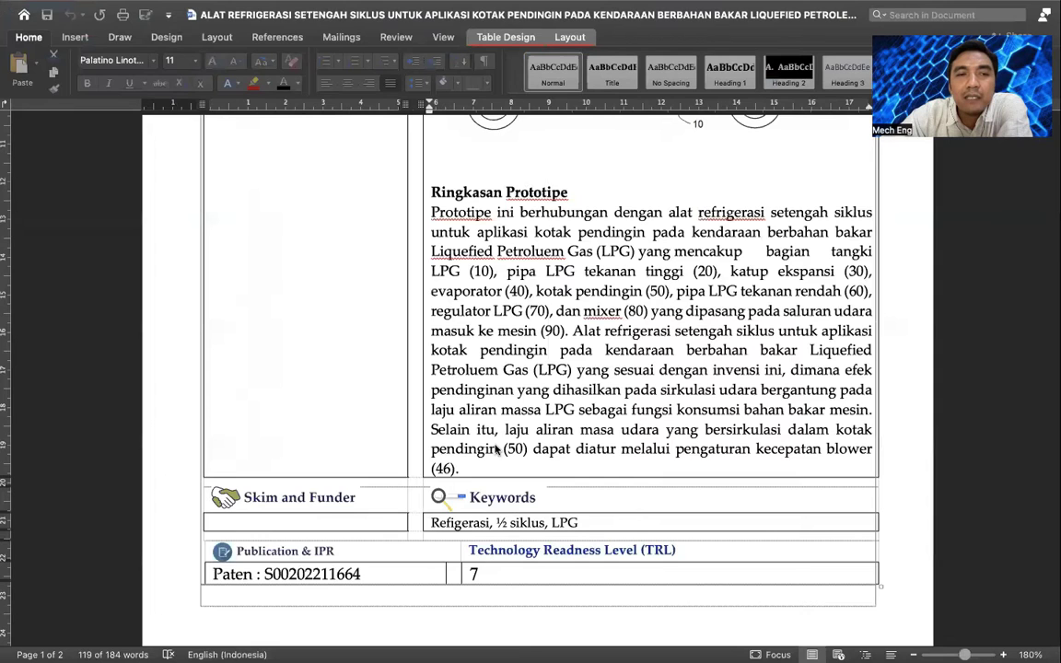
key("ctrl+Left")
key("ctrl+Right")
key("ctrl+Right")
key("ctrl+Right")
key("ctrl+Right")
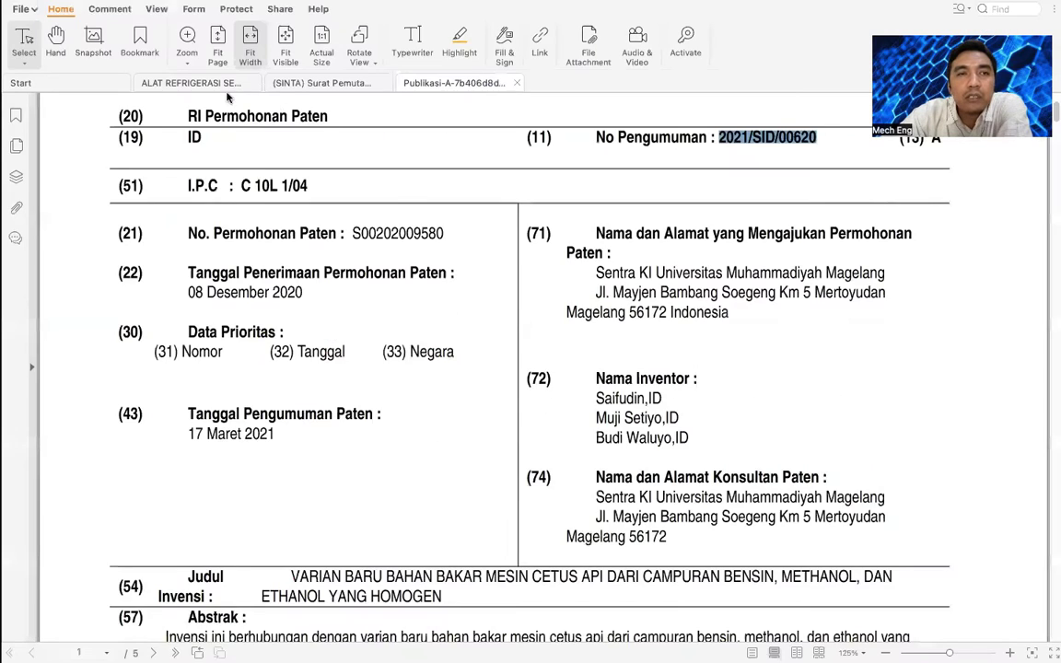
left_click(198, 83)
scroll(452, 198, "up", 5)
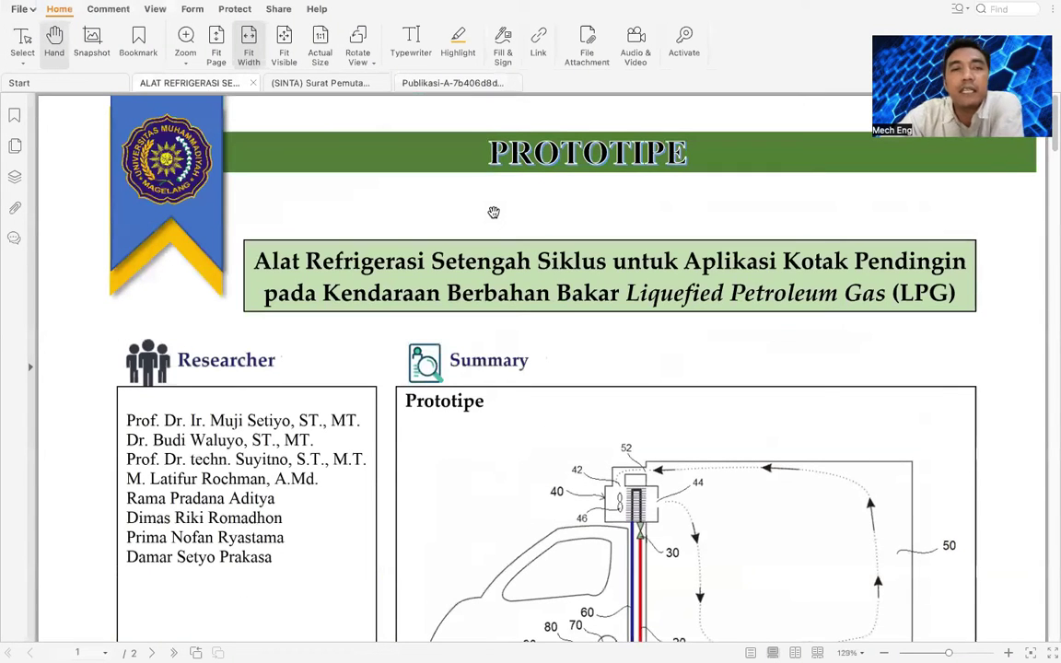
Step: Look through the prototype PDF's summary, keywords, patent and TRL sections and its technology readiness measurement page
scroll(558, 393, "down", 5)
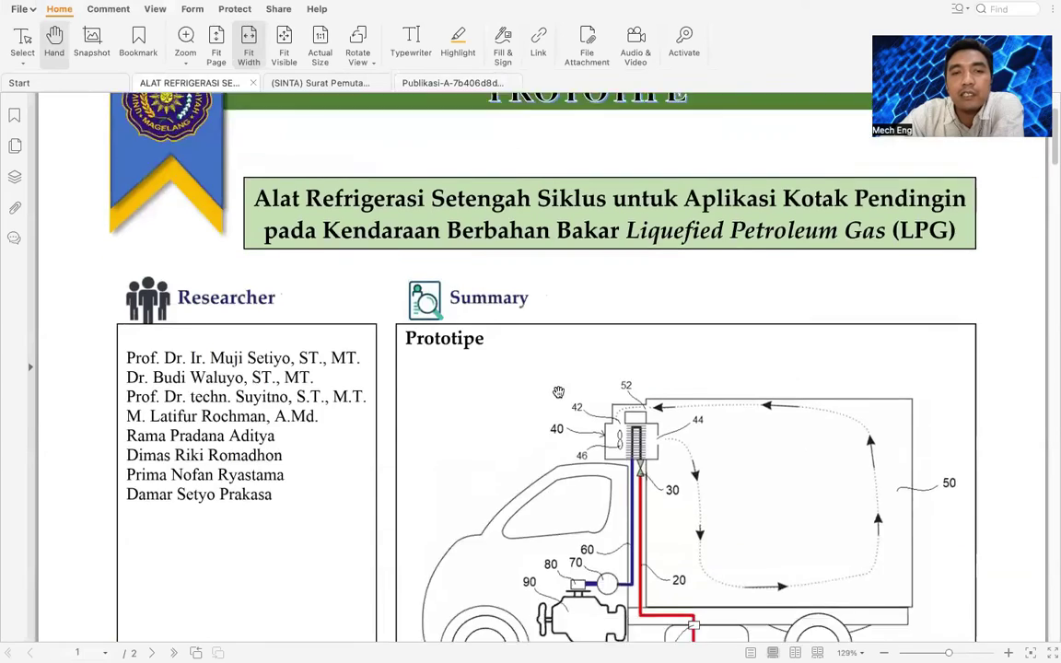
scroll(558, 392, "down", 12)
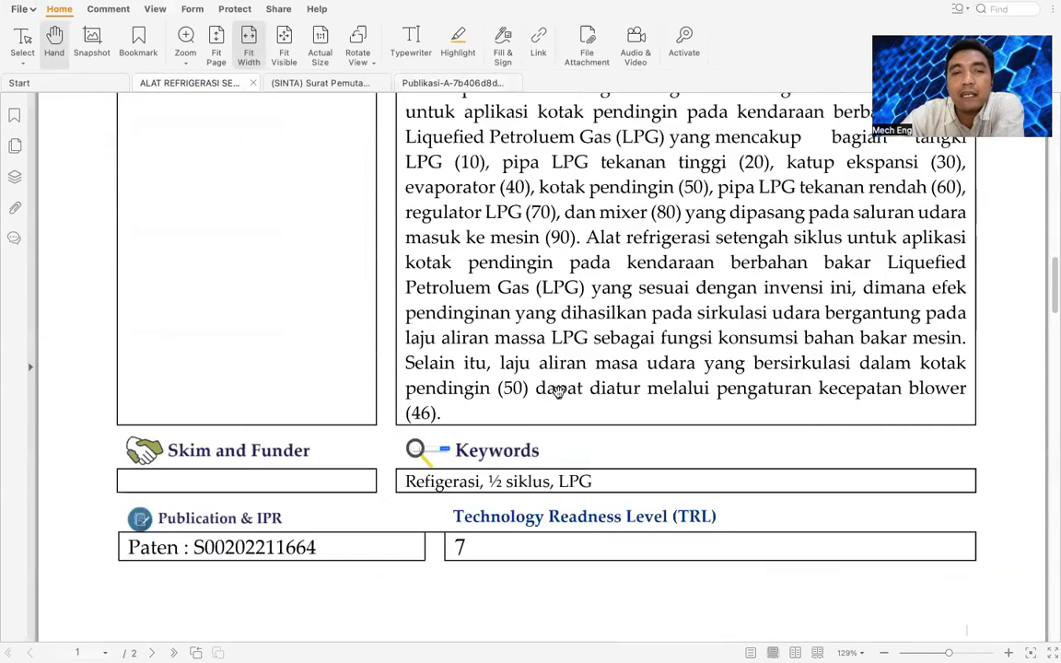
scroll(559, 393, "down", 15)
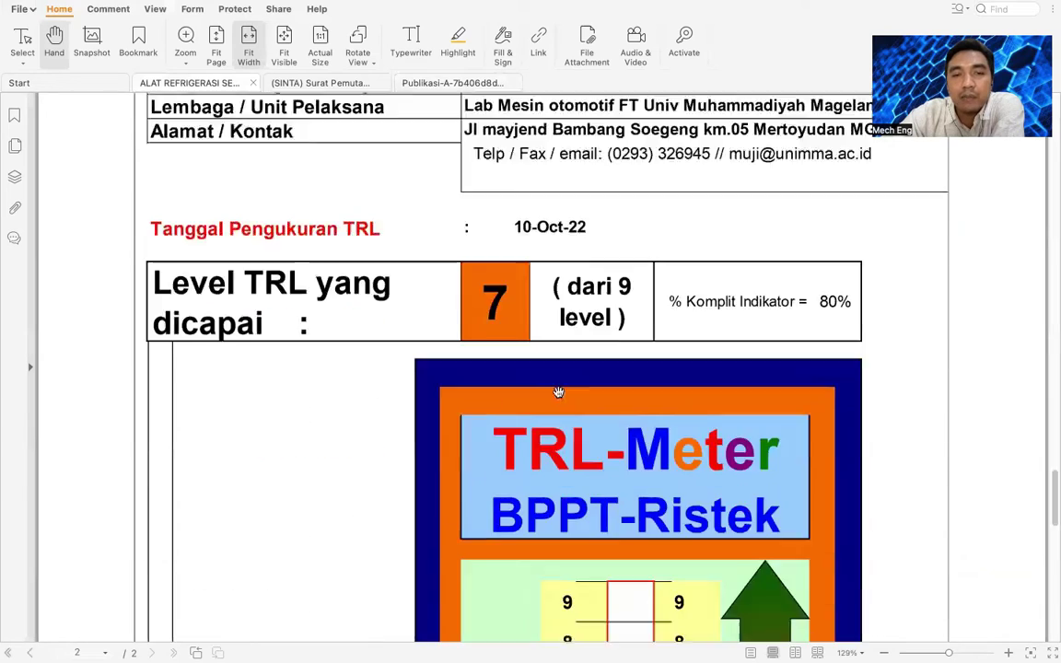
scroll(558, 392, "up", 15)
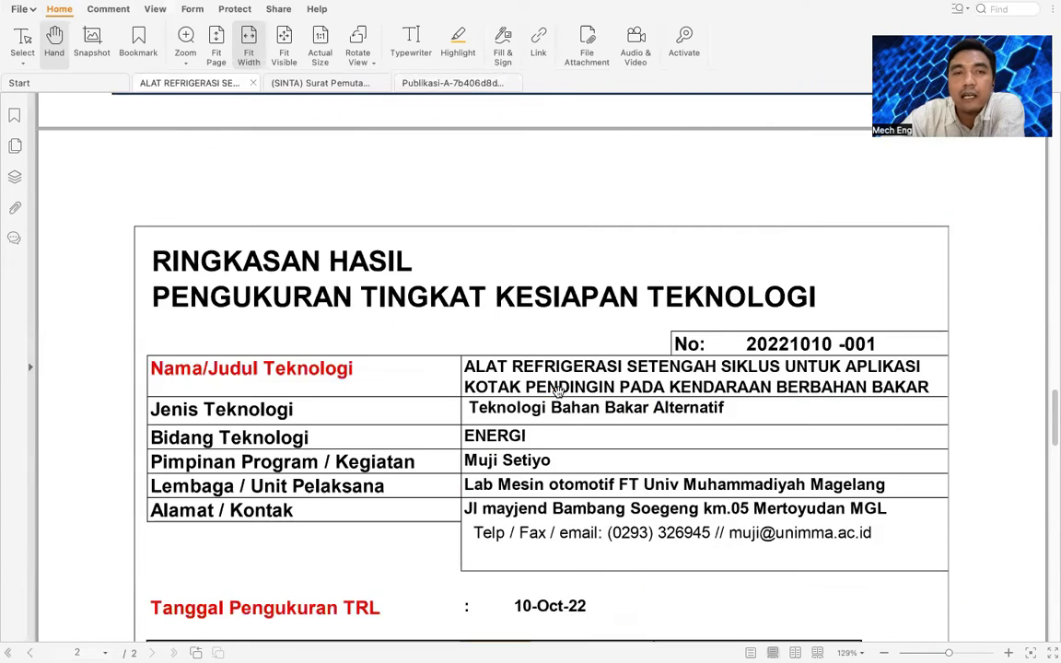
scroll(558, 393, "up", 8)
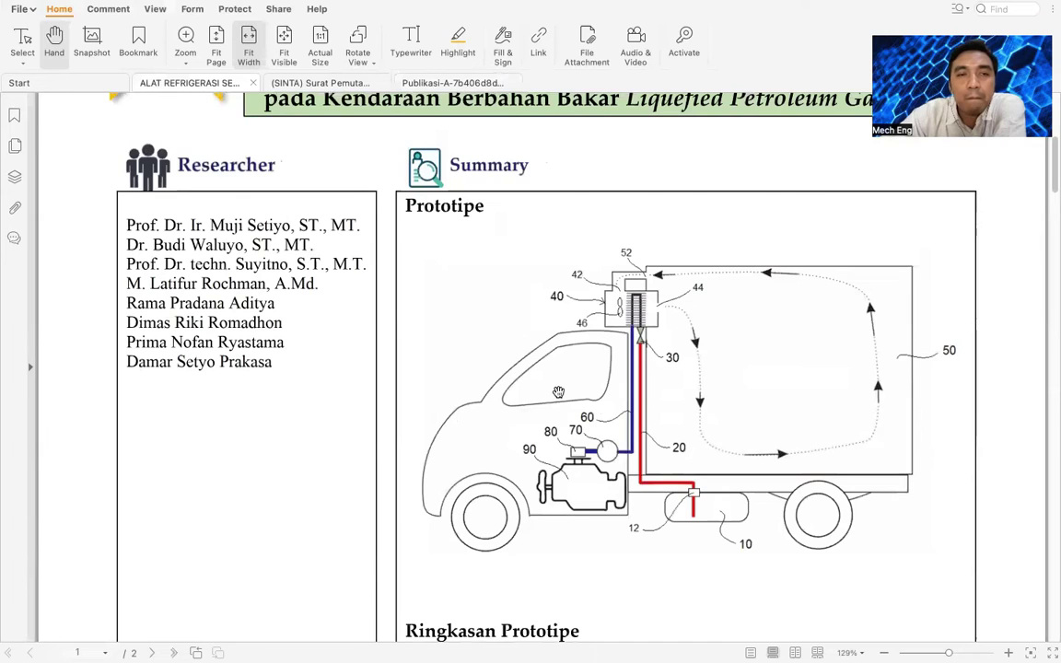
Step: Attach the ALAT REFRIGERASI PDF from the Prototipe folder to the prototype in the SINTA form and submit the prototype
key("ctrl+Left")
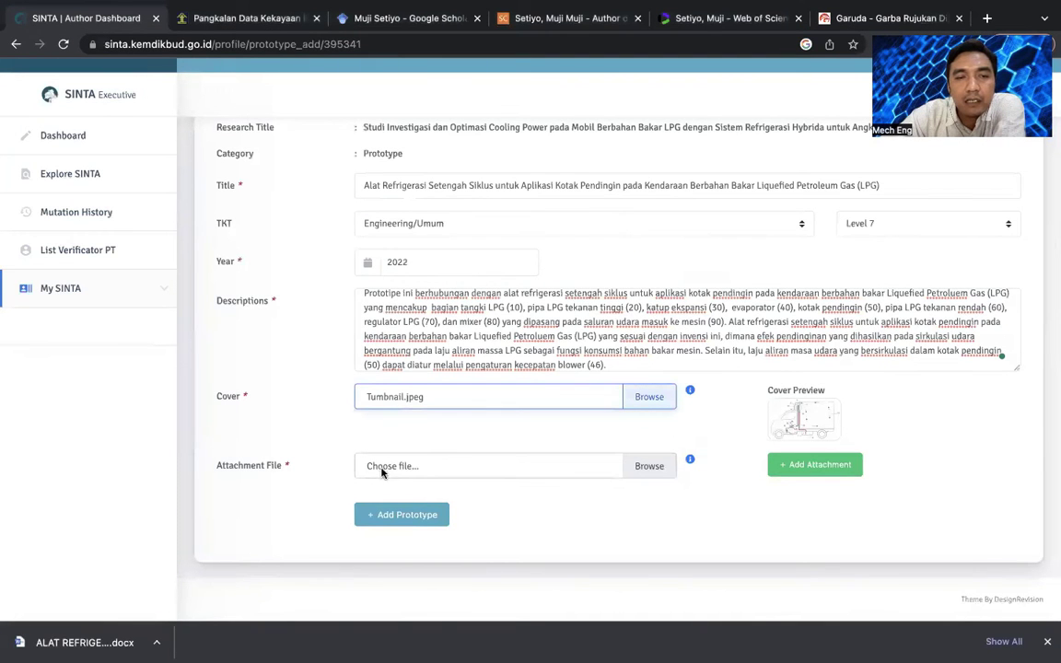
left_click(634, 466)
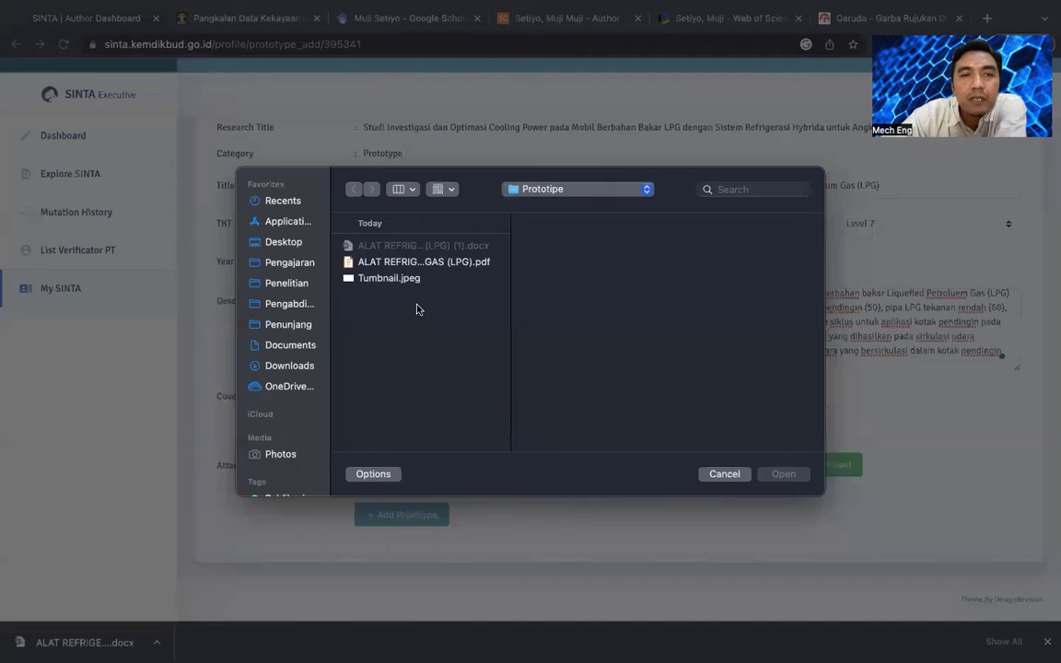
left_click(465, 263)
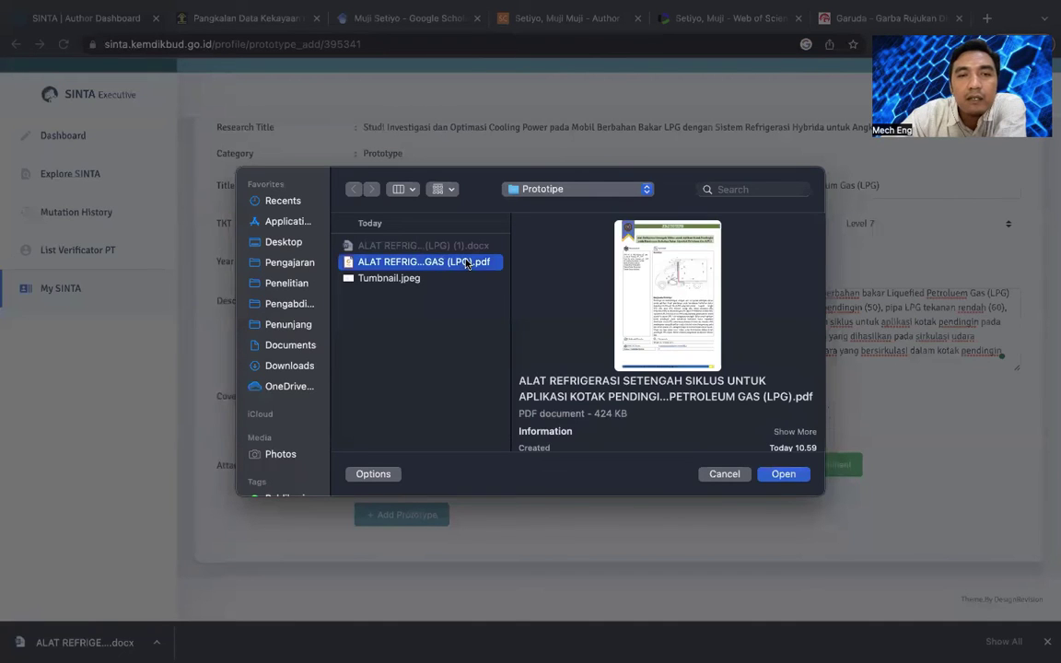
left_click(785, 471)
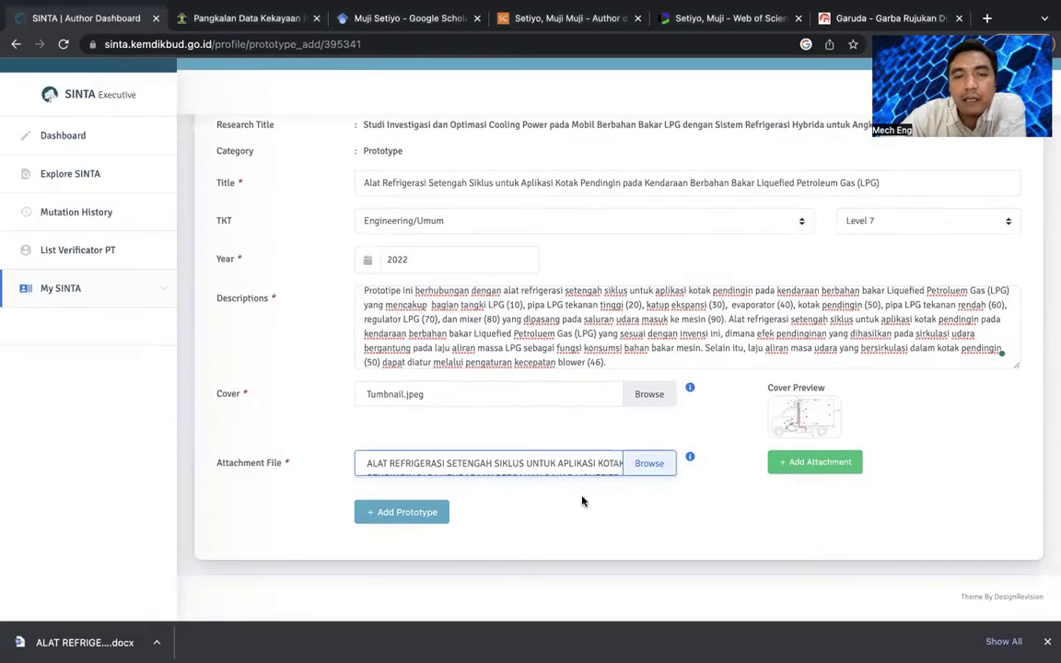
left_click(427, 517)
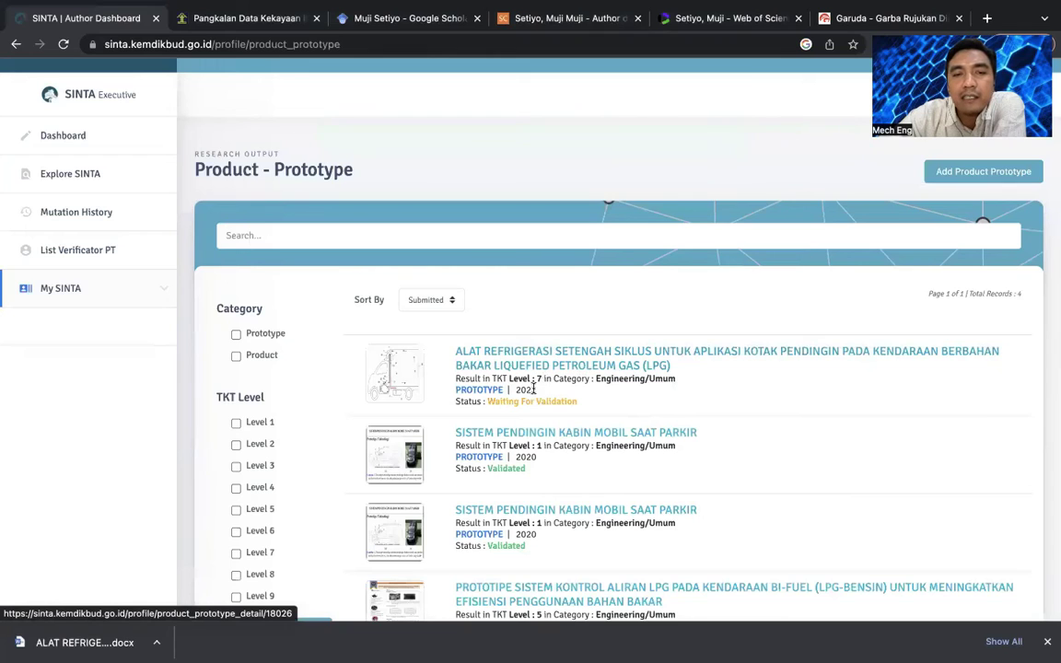
Step: Open the submitted refrigeration prototype's detail page and review its research title, year, description, attachment and research members
left_click(593, 363)
scroll(595, 365, "down", 1)
scroll(595, 365, "down", 1)
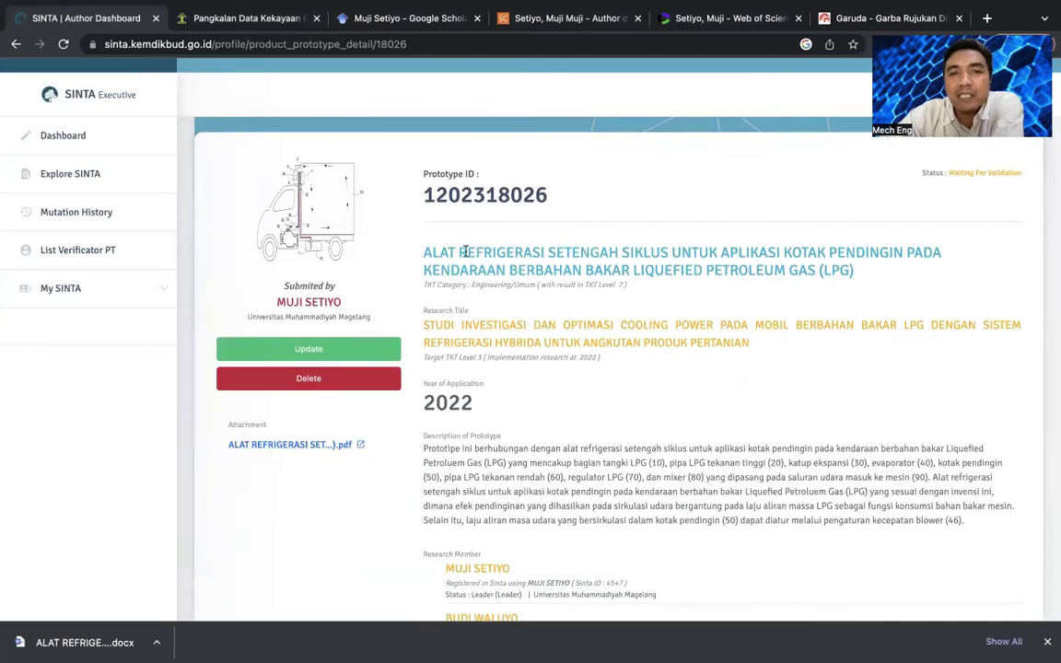
scroll(608, 267, "down", 1)
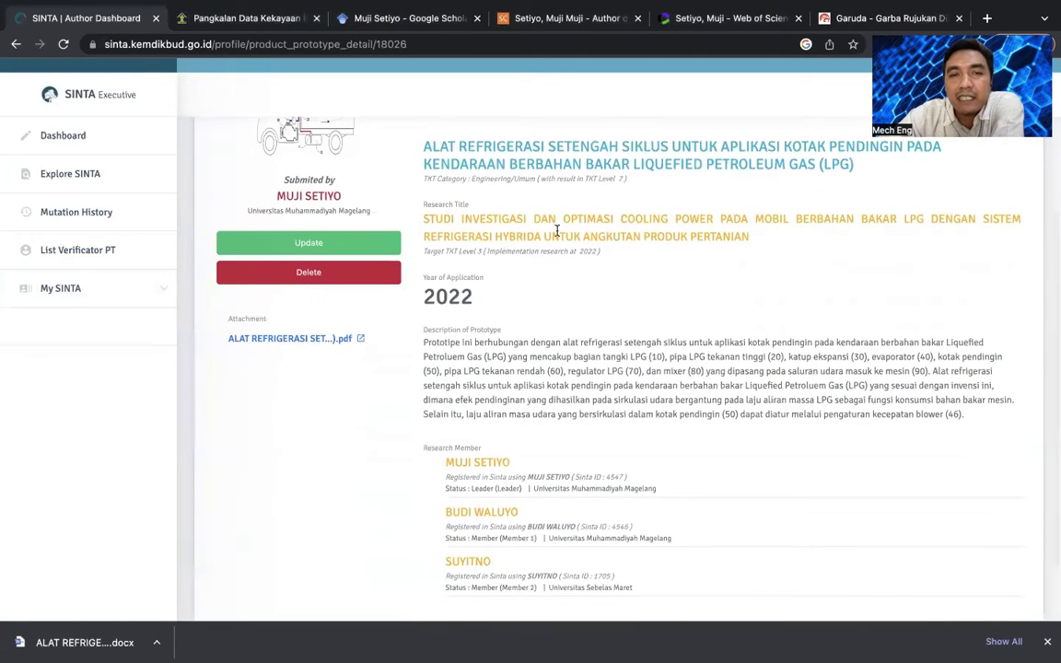
scroll(504, 311, "down", 2)
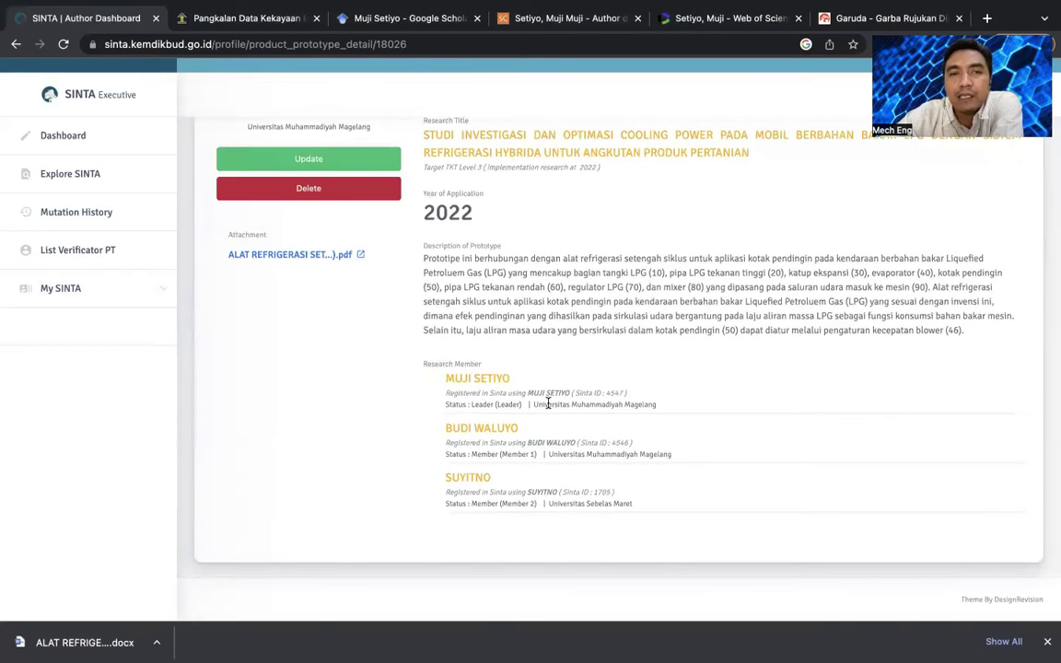
scroll(549, 403, "up", 3)
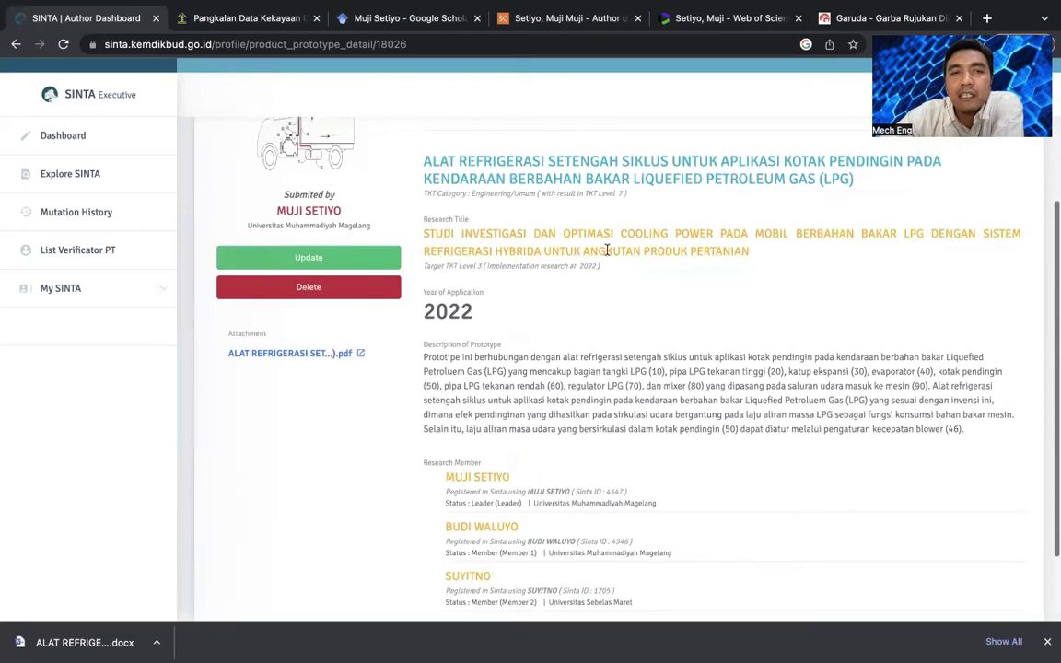
scroll(598, 286, "up", 2)
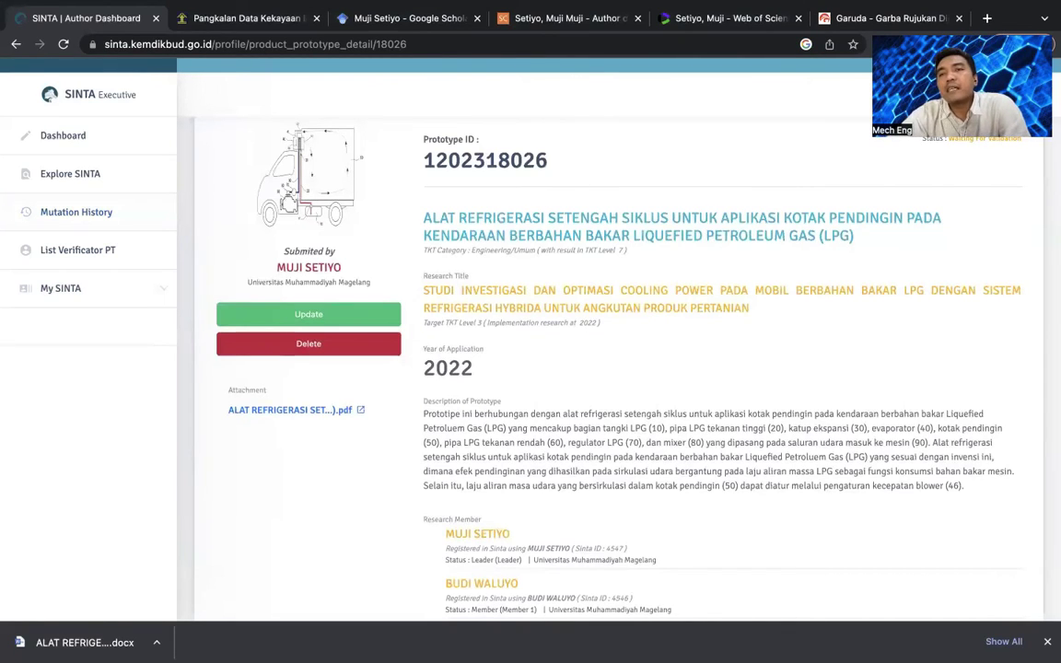
Step: Open the SINTA profile update page and check the Google Scholar, Scopus, WOS Researcher and Garuda ID fields
left_click(995, 93)
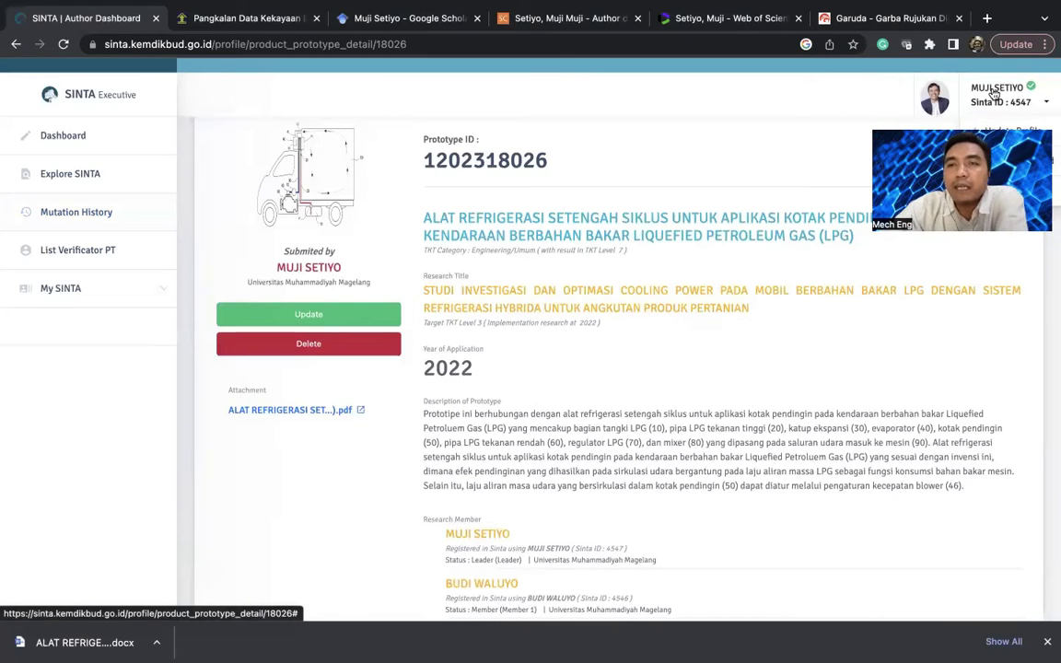
left_click(1006, 136)
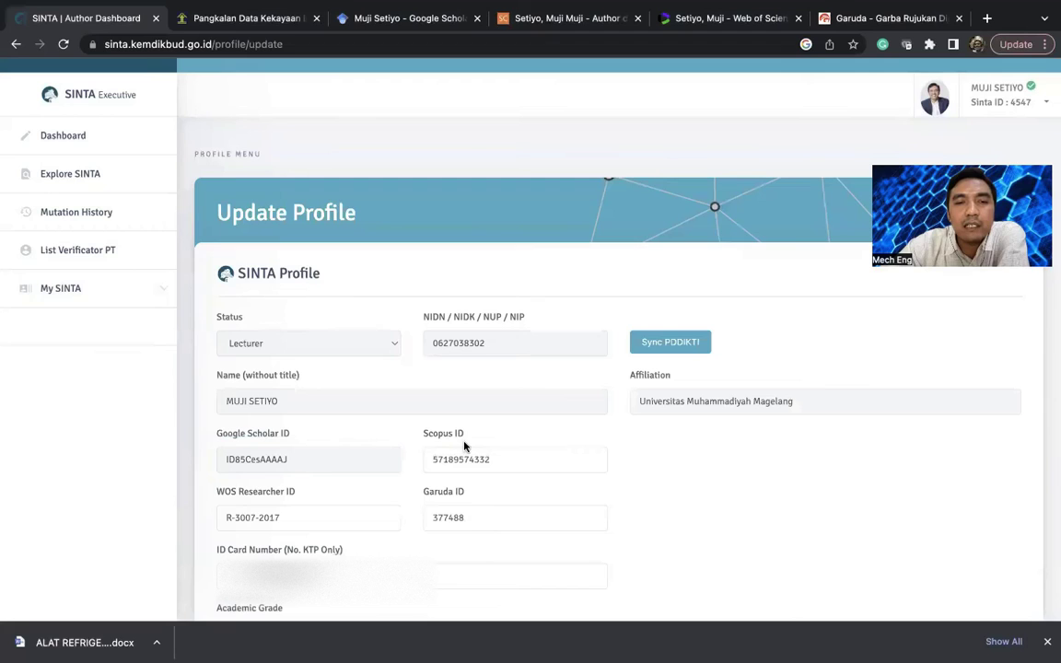
left_click(258, 517)
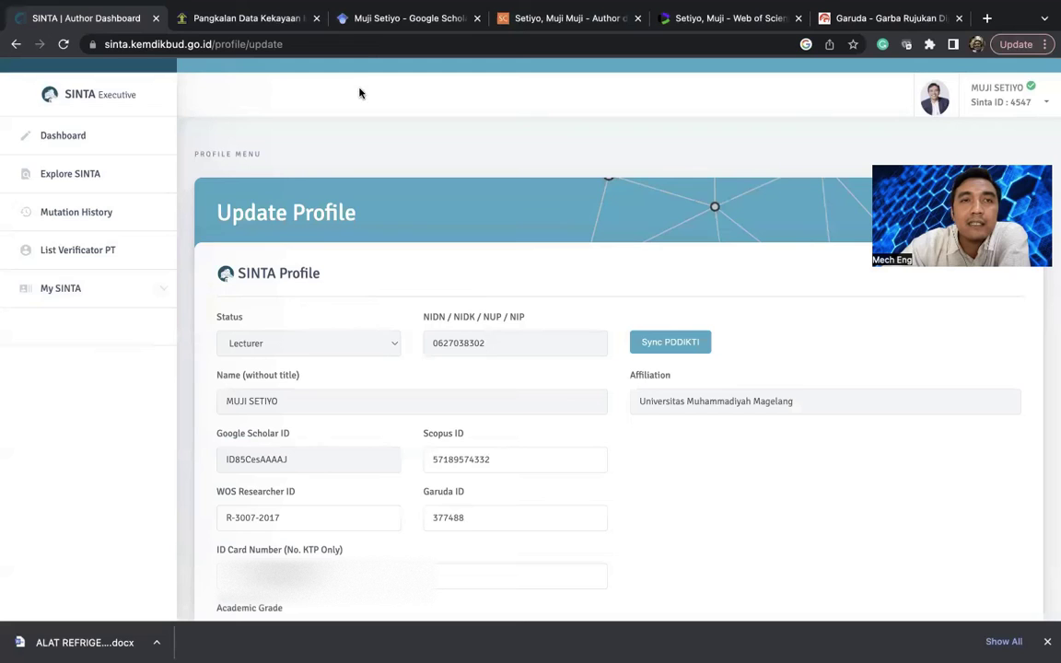
Step: Switch to the lecturer's Google Scholar profile, sort the publications by year and look over the most recent articles
left_click(366, 20)
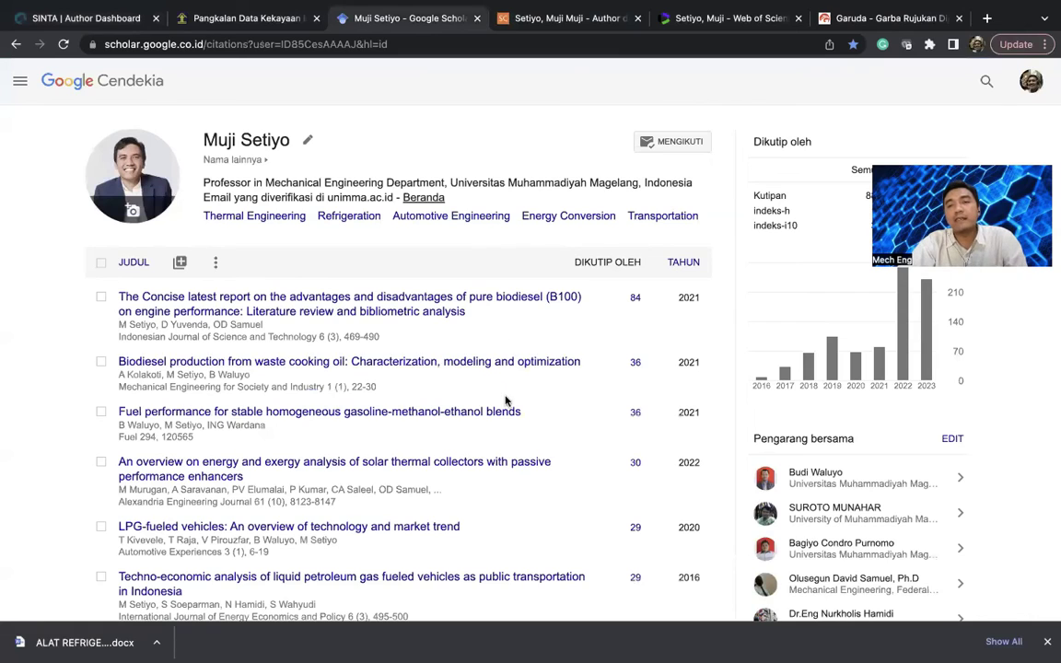
left_click(680, 263)
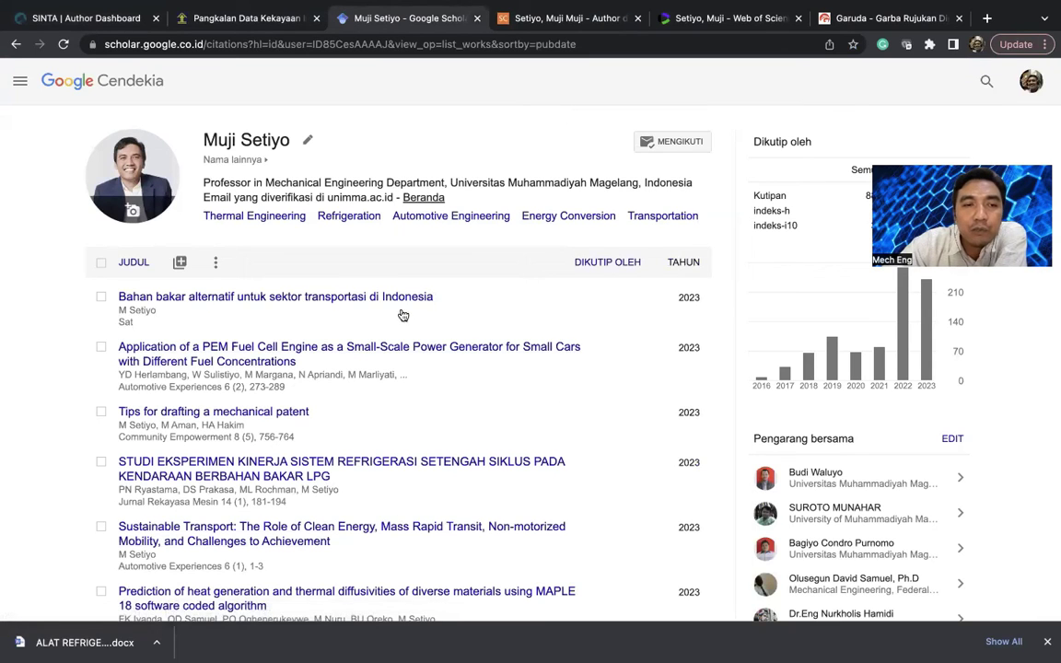
scroll(452, 365, "down", 3)
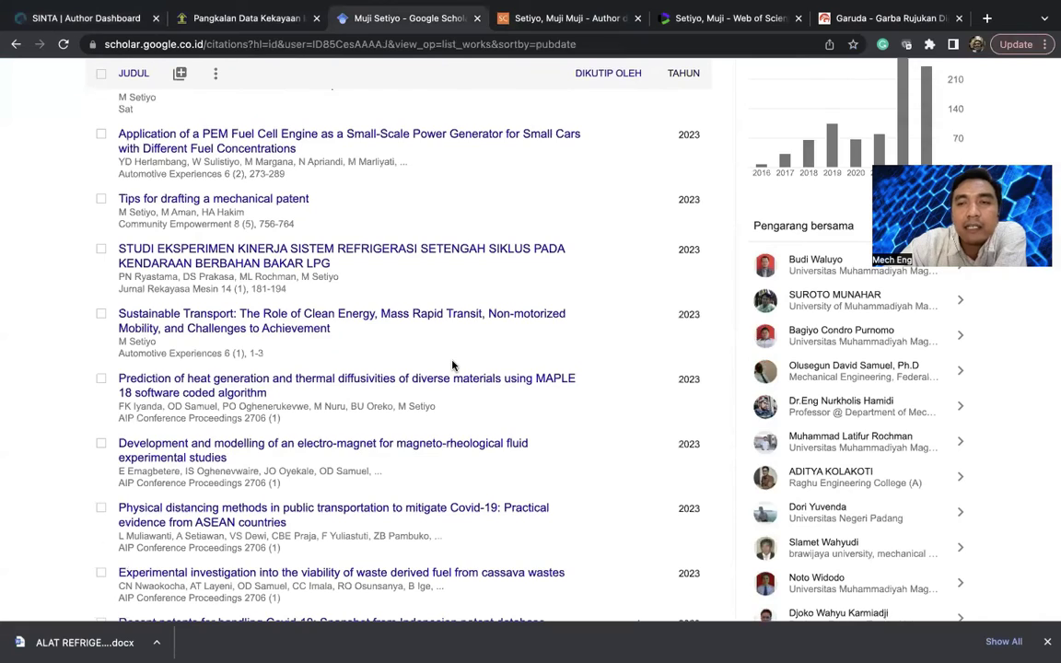
scroll(451, 365, "up", 2)
scroll(452, 367, "up", 2)
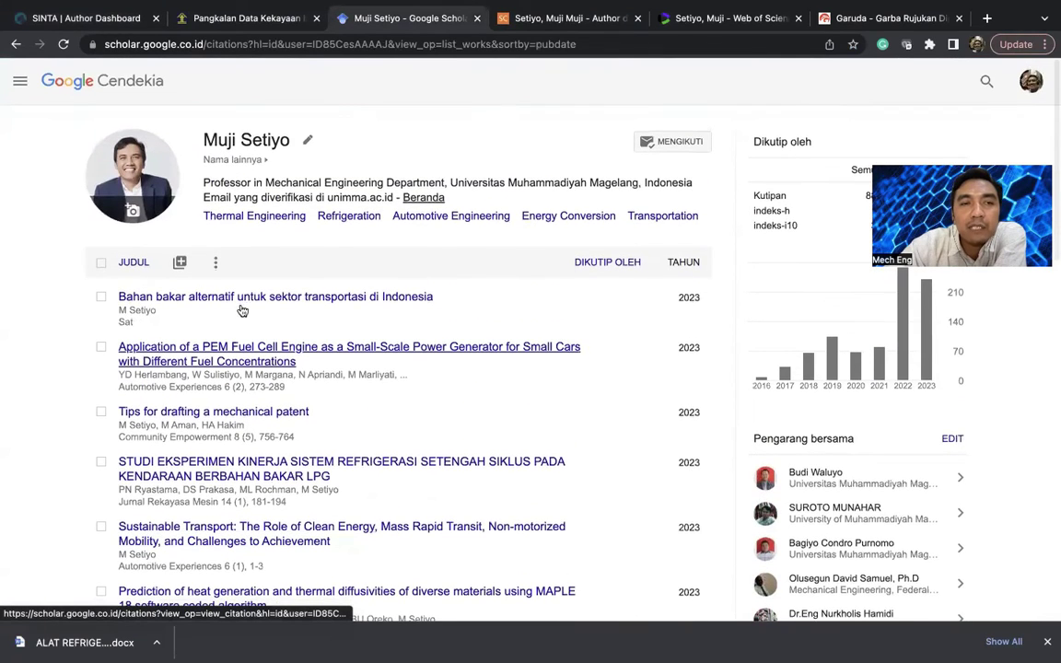
Step: View Google Scholar's article search and manual article entry form for adding publications, closing each without adding anything
left_click(181, 264)
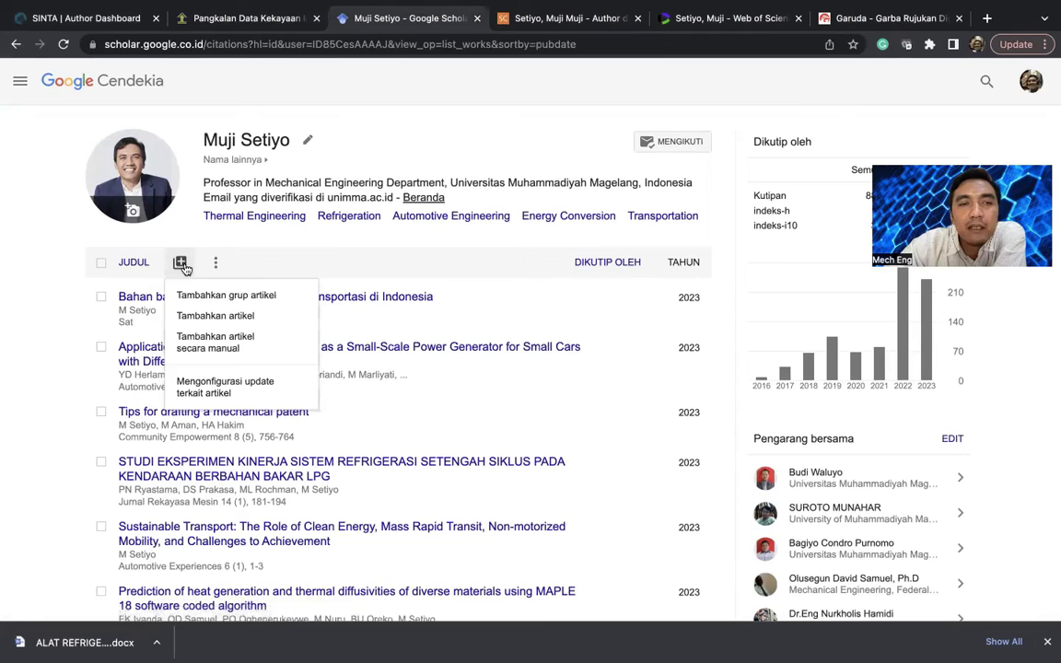
left_click(221, 315)
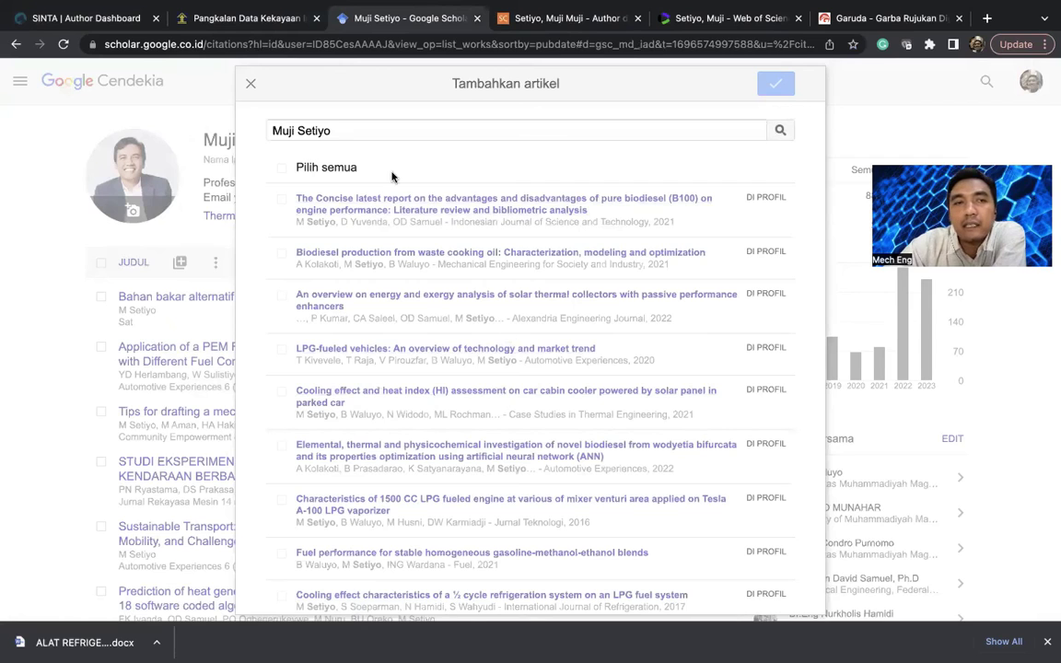
left_click(251, 84)
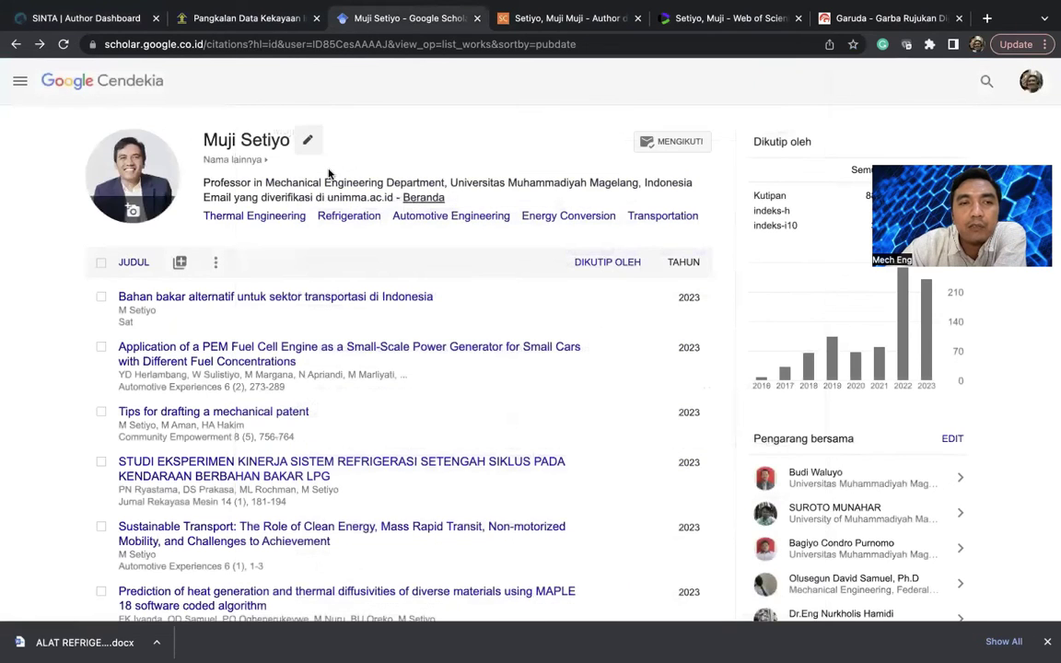
left_click(181, 265)
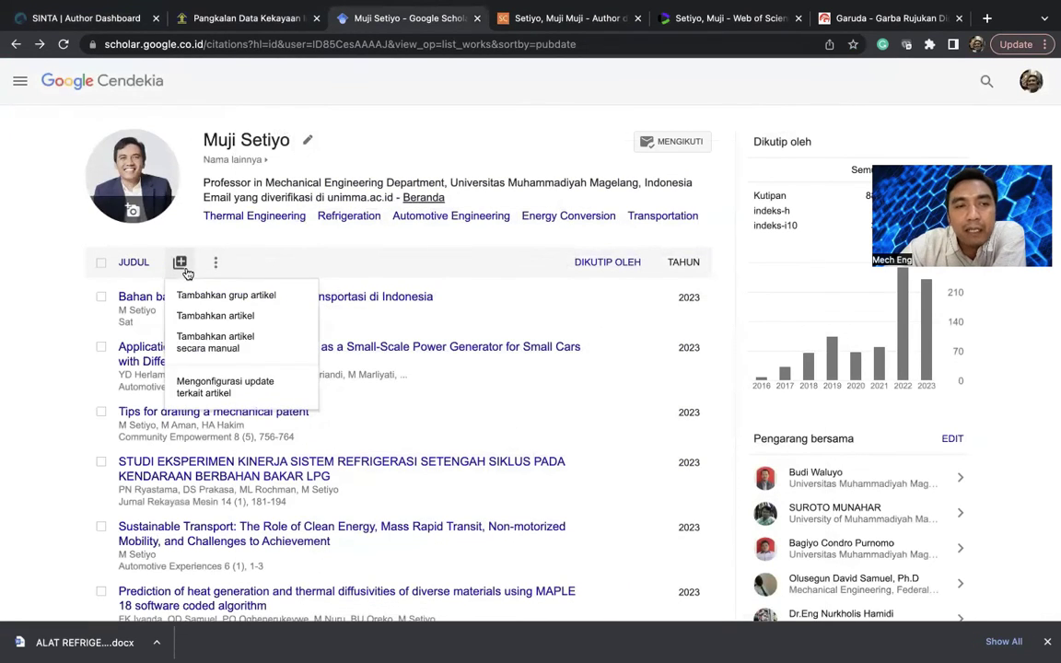
left_click(212, 341)
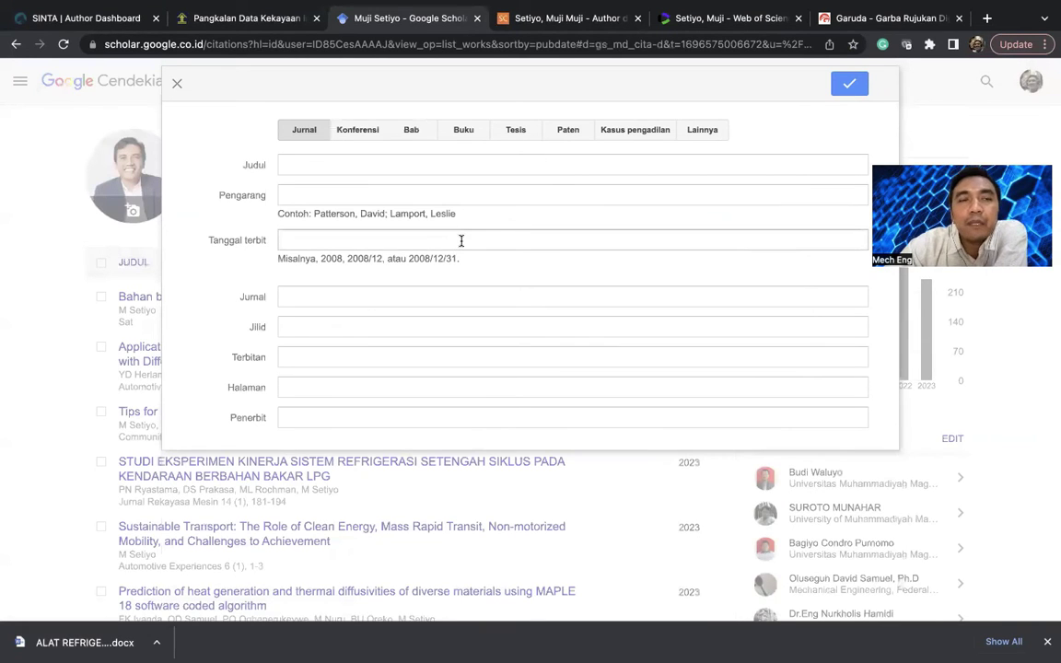
left_click(178, 85)
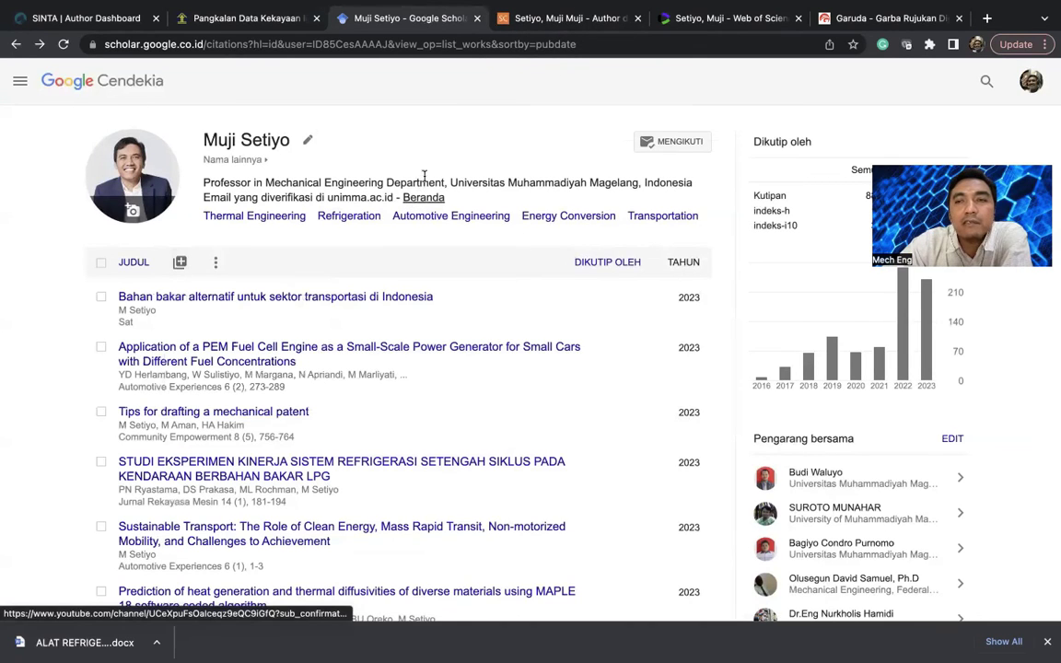
Step: Switch to the lecturer's Scopus author page and look through the documents section down to the Customer Service contact link
left_click(522, 20)
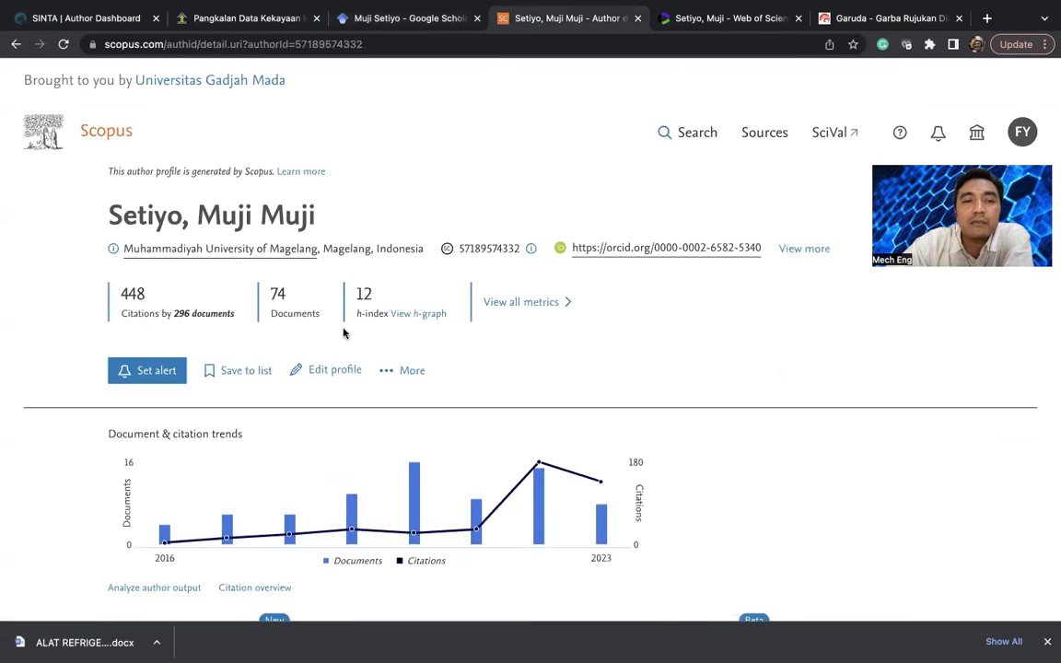
scroll(344, 334, "down", 5)
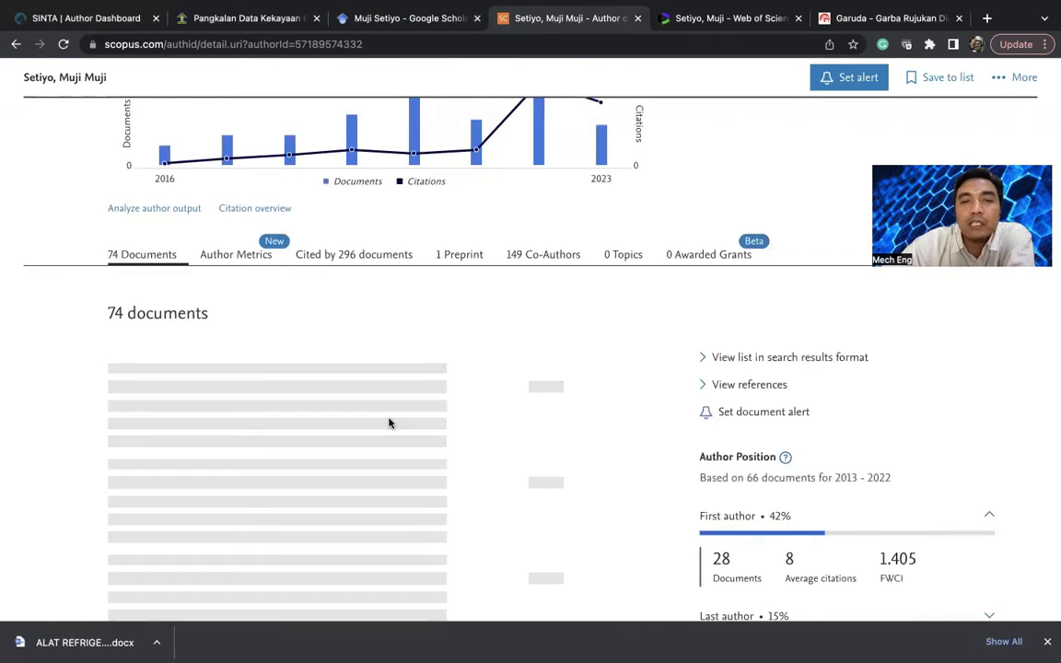
scroll(533, 437, "down", 8)
scroll(534, 438, "down", 5)
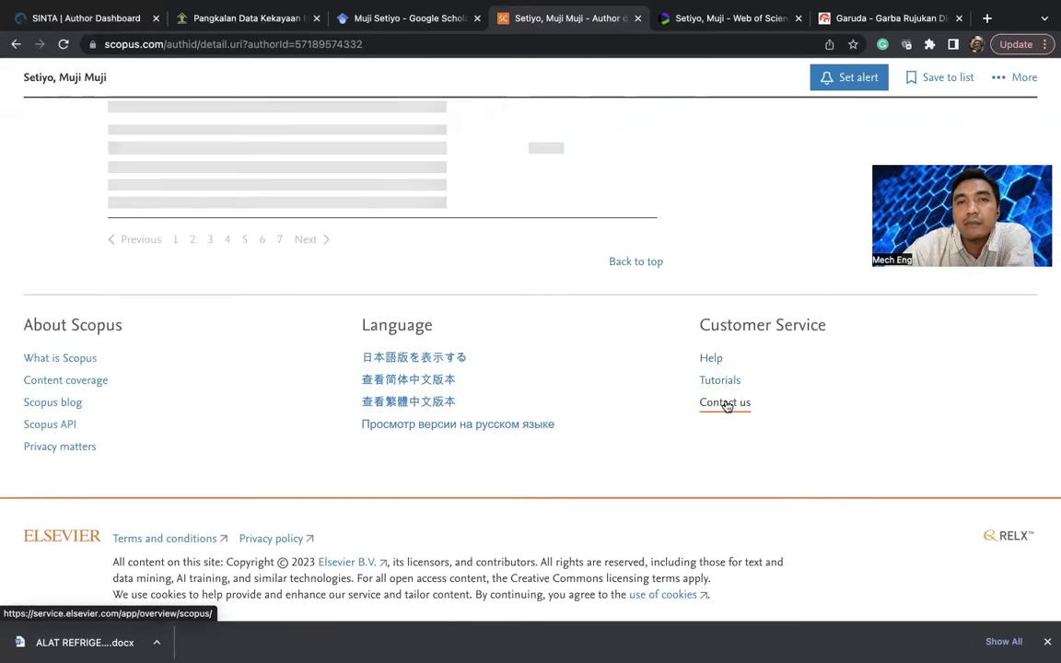
Step: Open the Scopus Support Center from the Customer Service contact link and look through its FAQs, contact options and tutorials
scroll(728, 406, "up", 3)
scroll(728, 406, "down", 3)
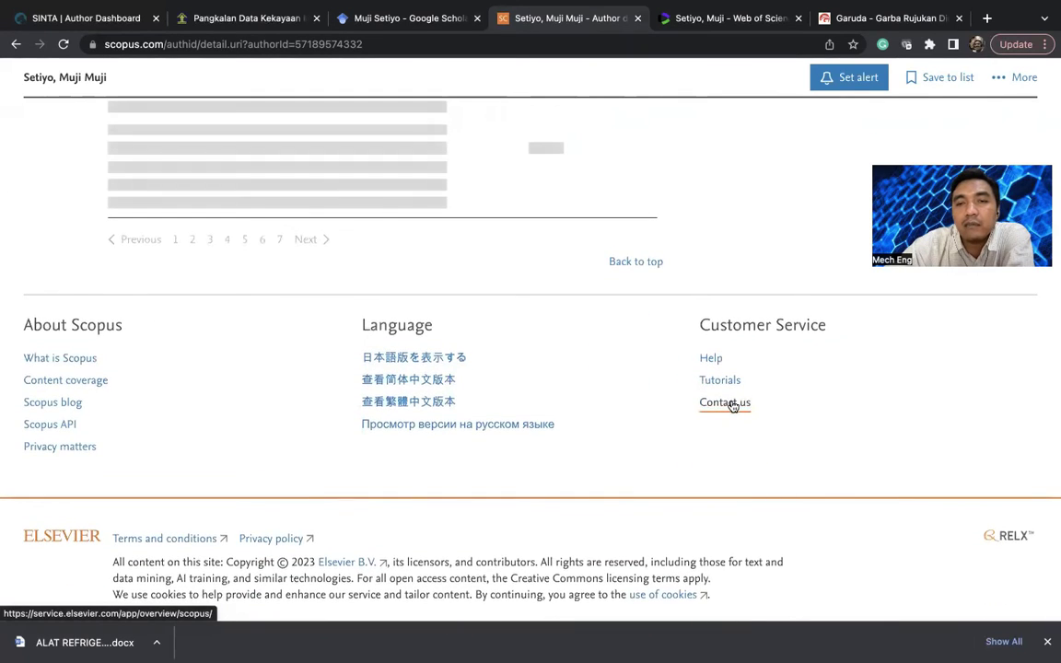
left_click(732, 406)
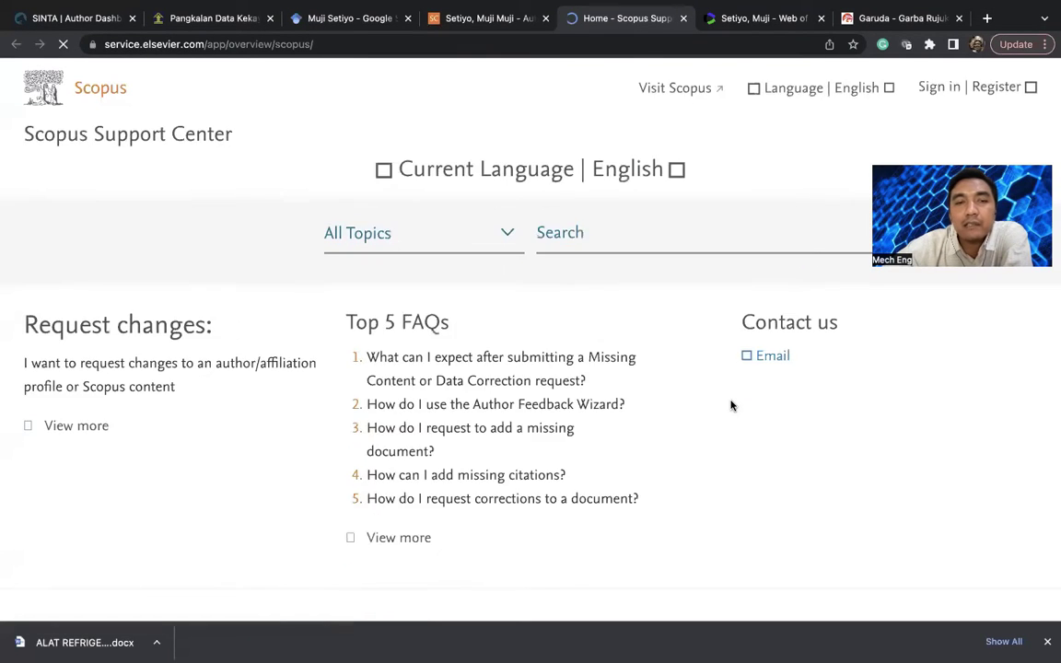
scroll(732, 406, "down", 3)
scroll(732, 406, "down", 3)
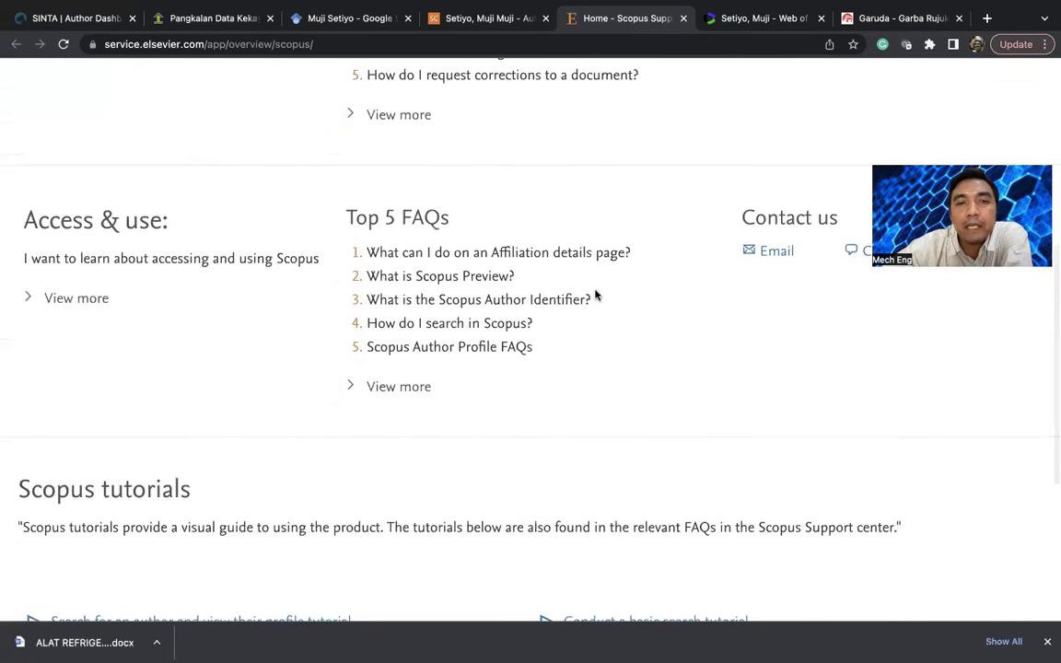
scroll(580, 408, "down", 2)
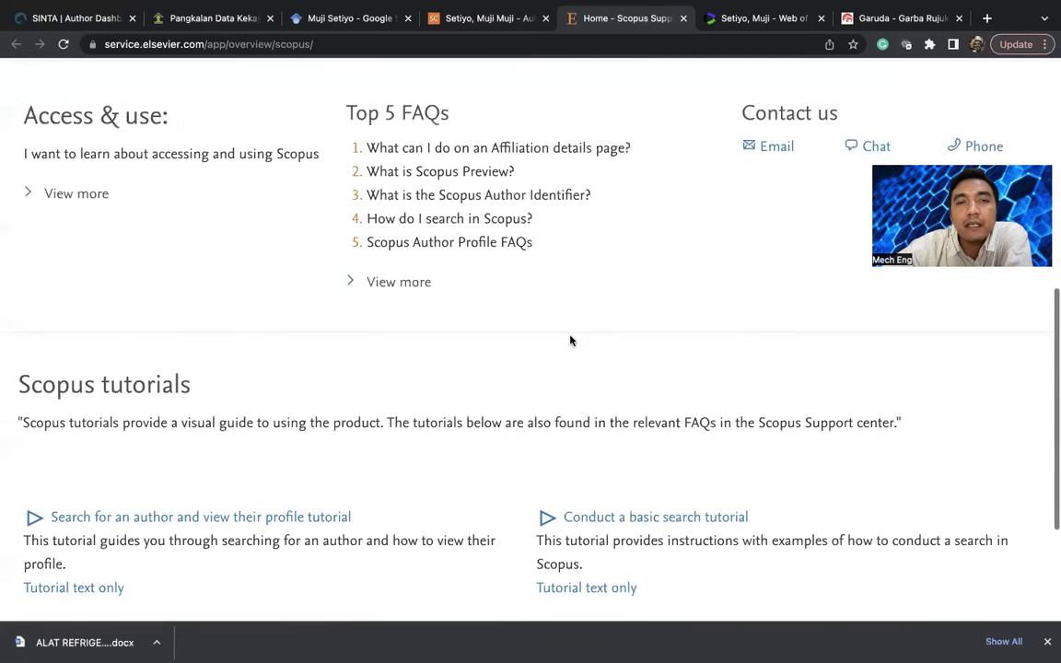
scroll(586, 213, "down", 2)
scroll(586, 212, "up", 1)
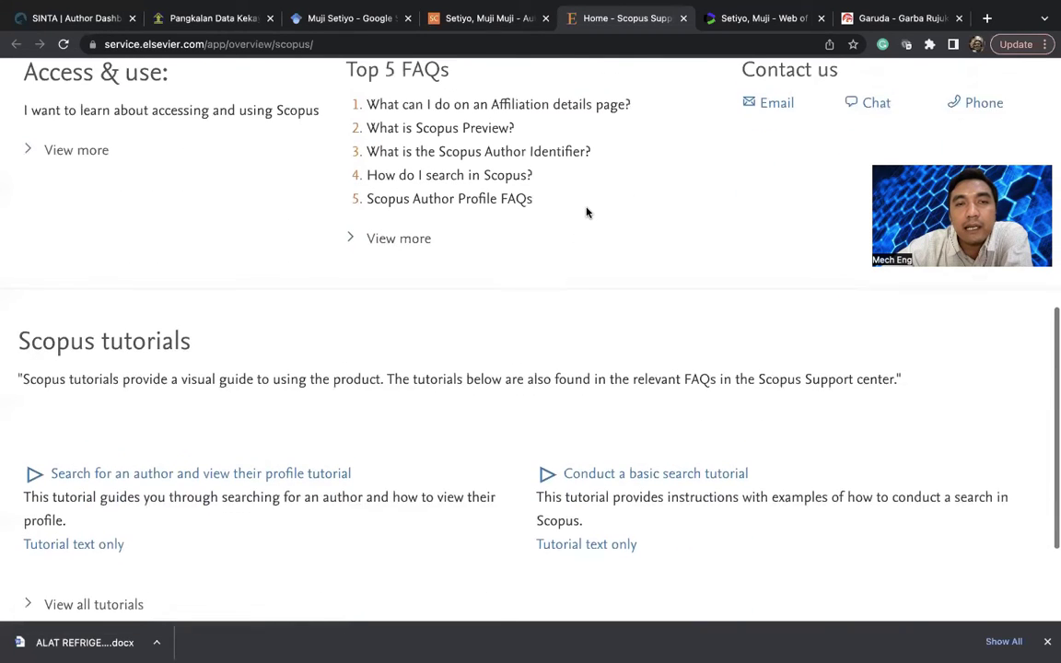
scroll(586, 212, "up", 4)
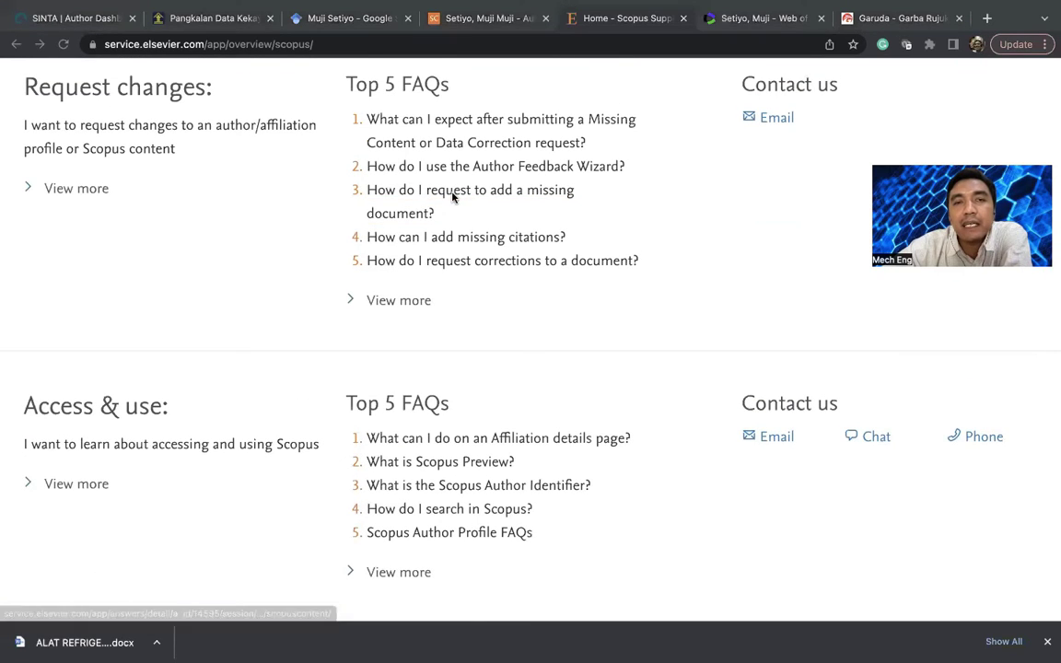
Step: Open the Scopus FAQ on requesting a missing document and read through the numbered request instructions
left_click(515, 196)
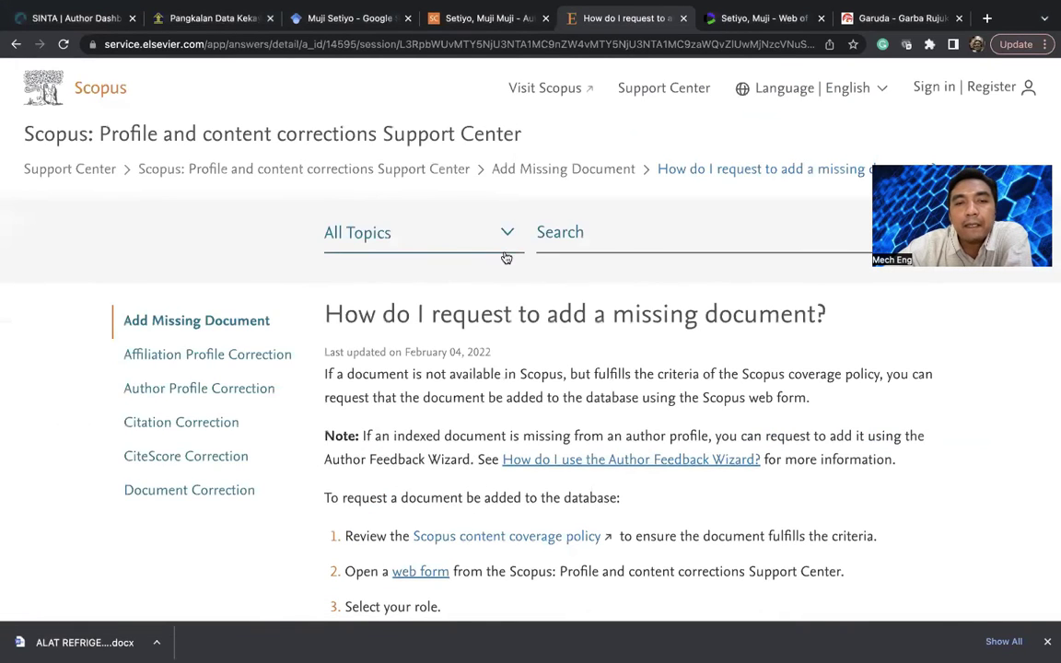
scroll(509, 231, "down", 3)
scroll(506, 257, "down", 2)
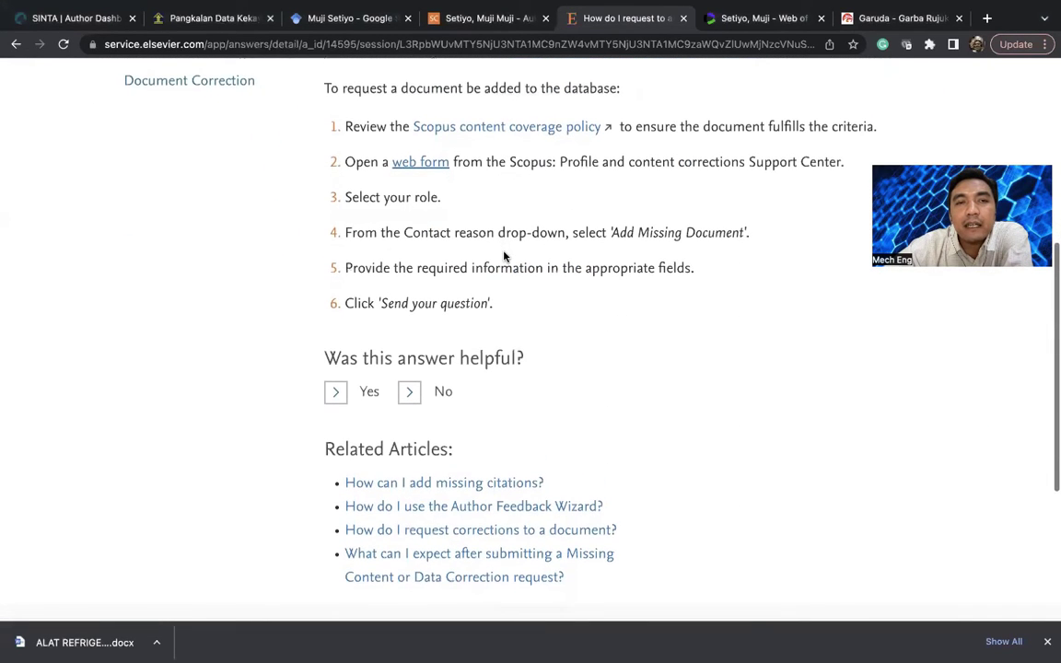
Step: Open the Scopus content correction web form, choose Author as the role and review the fields for the request
left_click(427, 164)
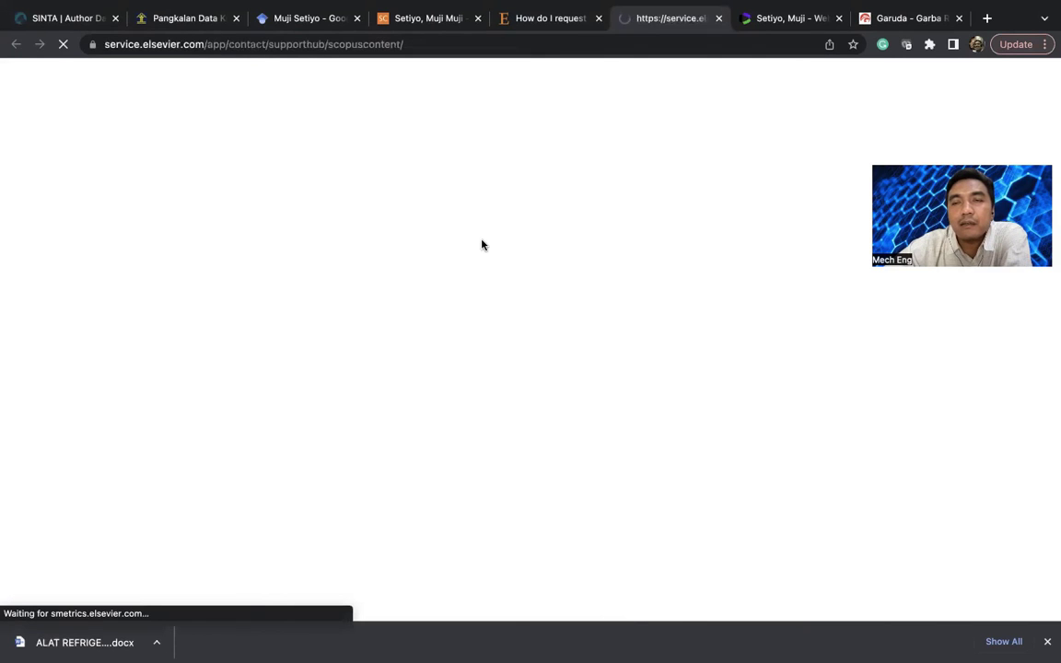
scroll(480, 244, "down", 5)
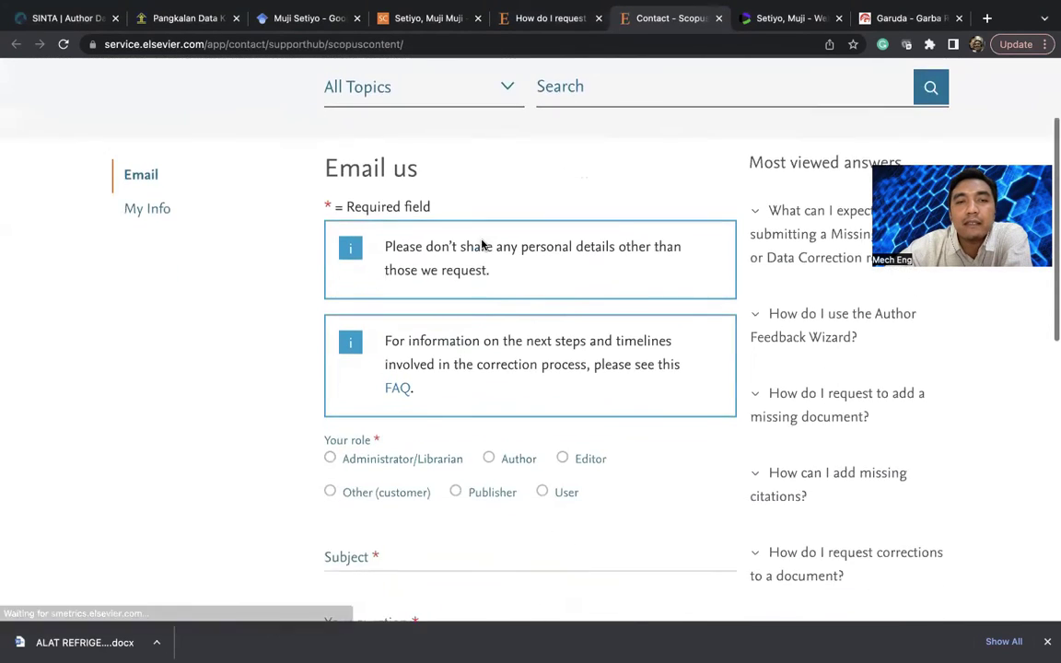
scroll(481, 244, "down", 1)
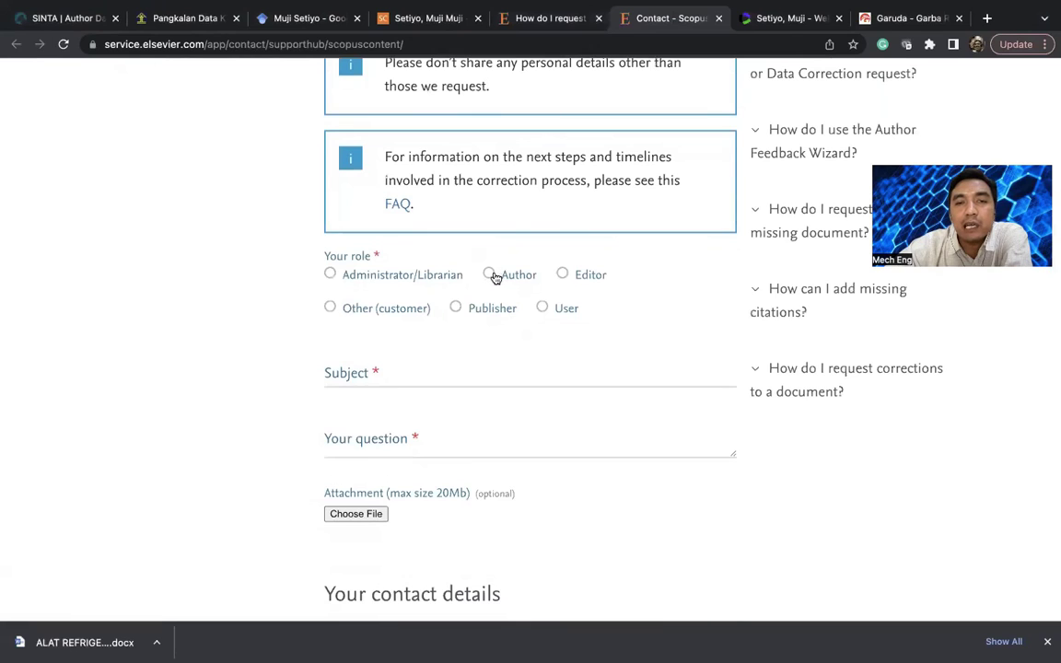
left_click(489, 274)
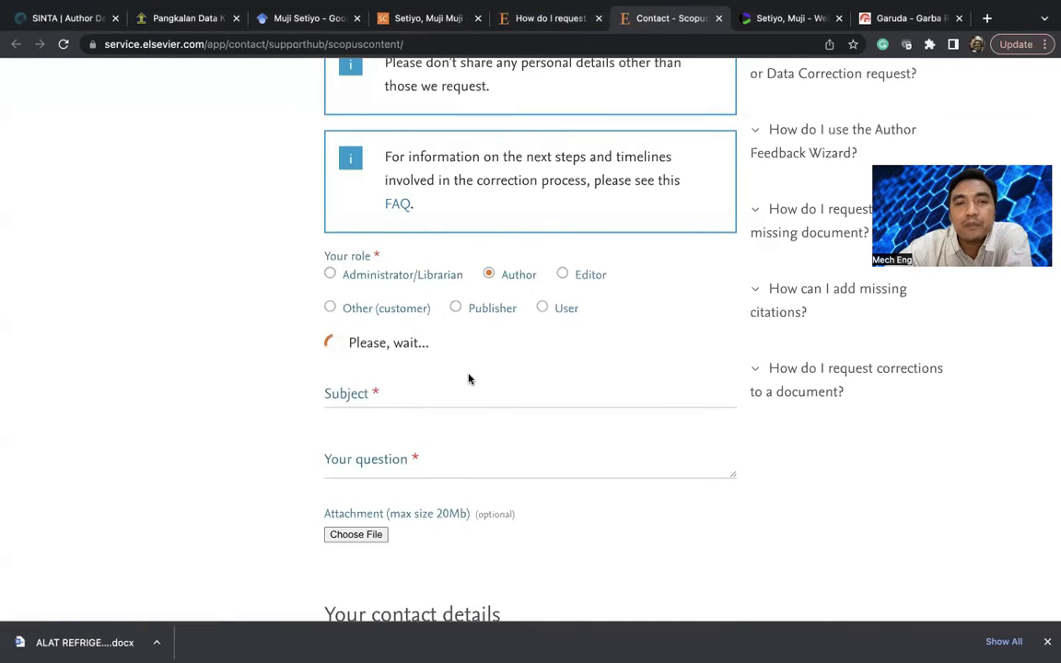
scroll(468, 379, "down", 2)
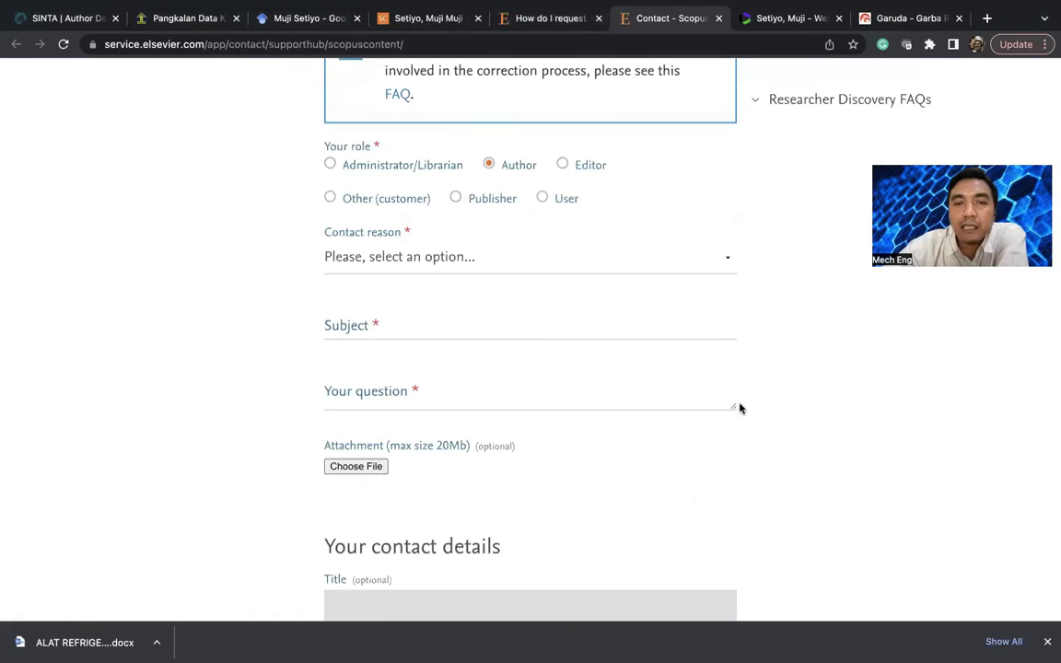
scroll(644, 294, "up", 5)
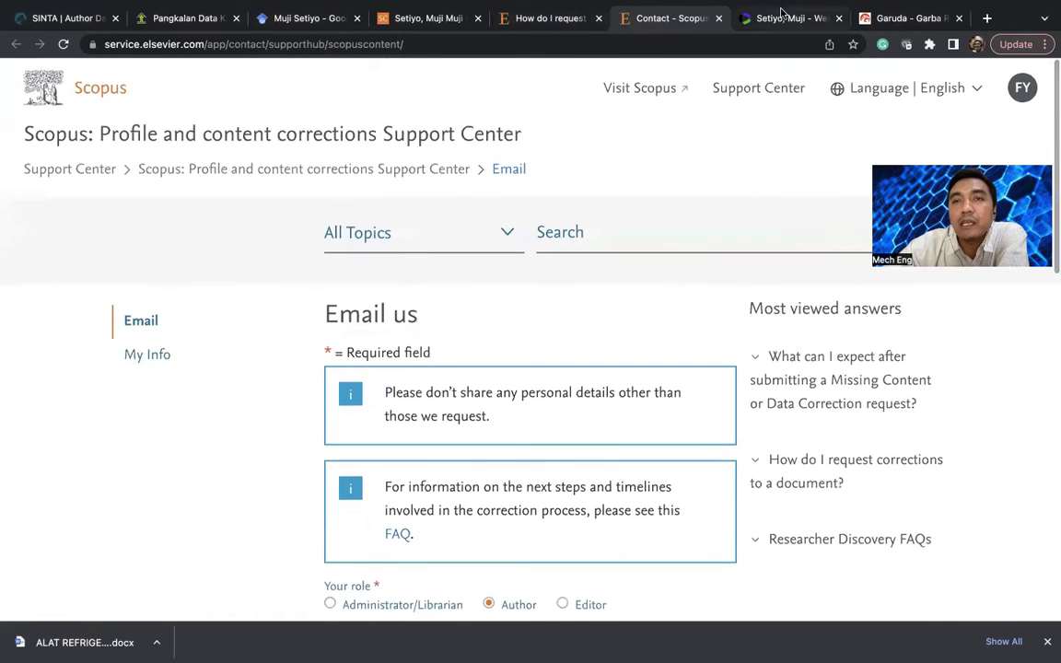
Step: Switch to the lecturer's Web of Science author profile and look over the profile details, metrics and recent publications
left_click(772, 18)
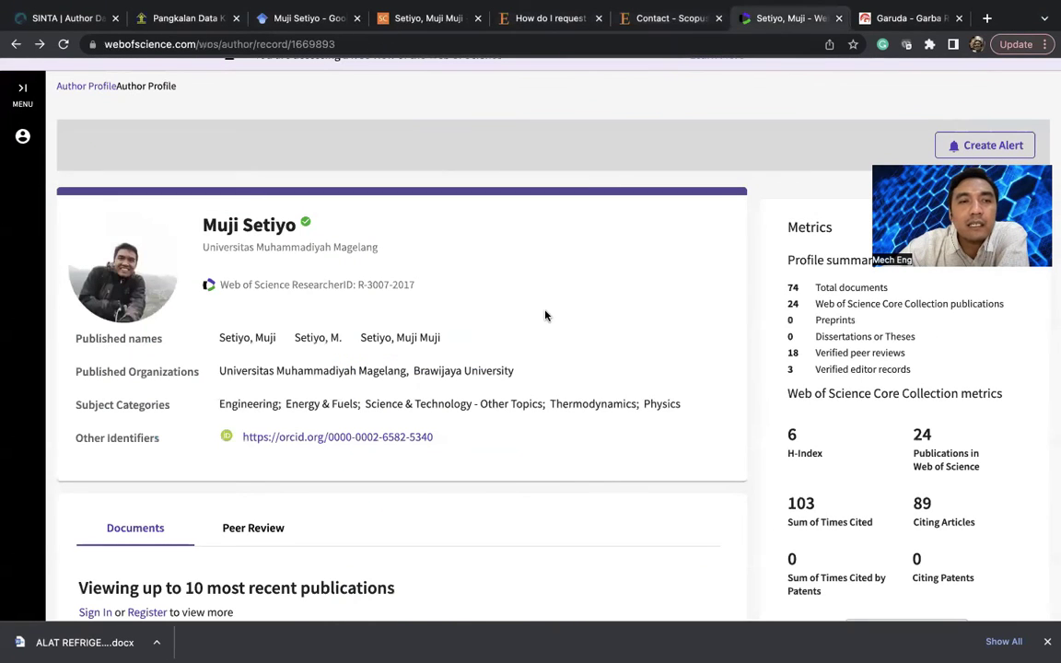
scroll(545, 319, "down", 1)
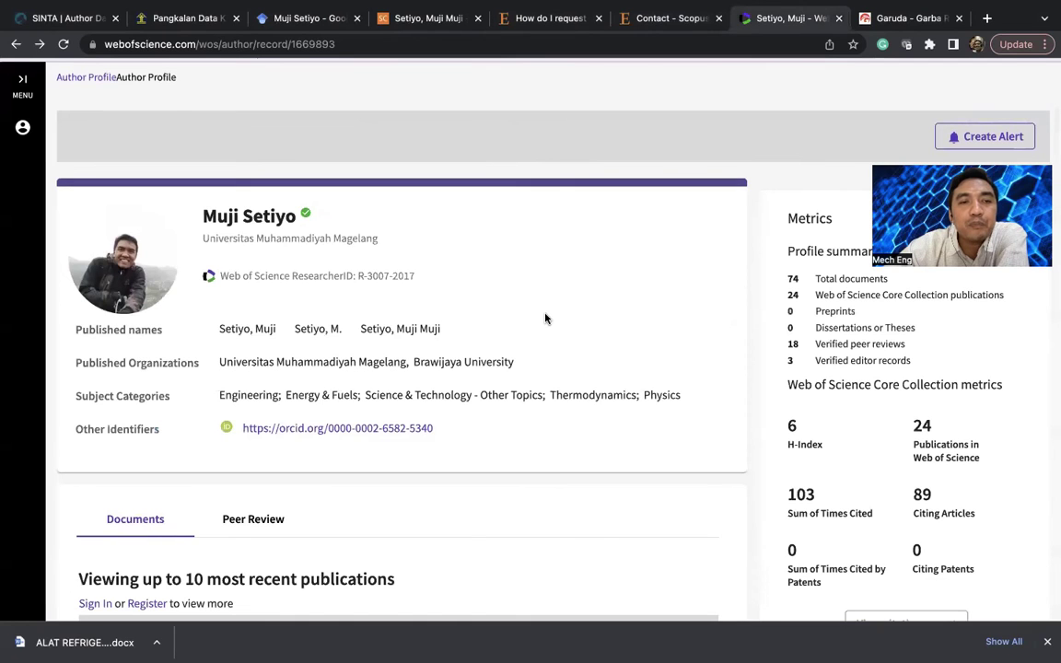
scroll(544, 319, "up", 1)
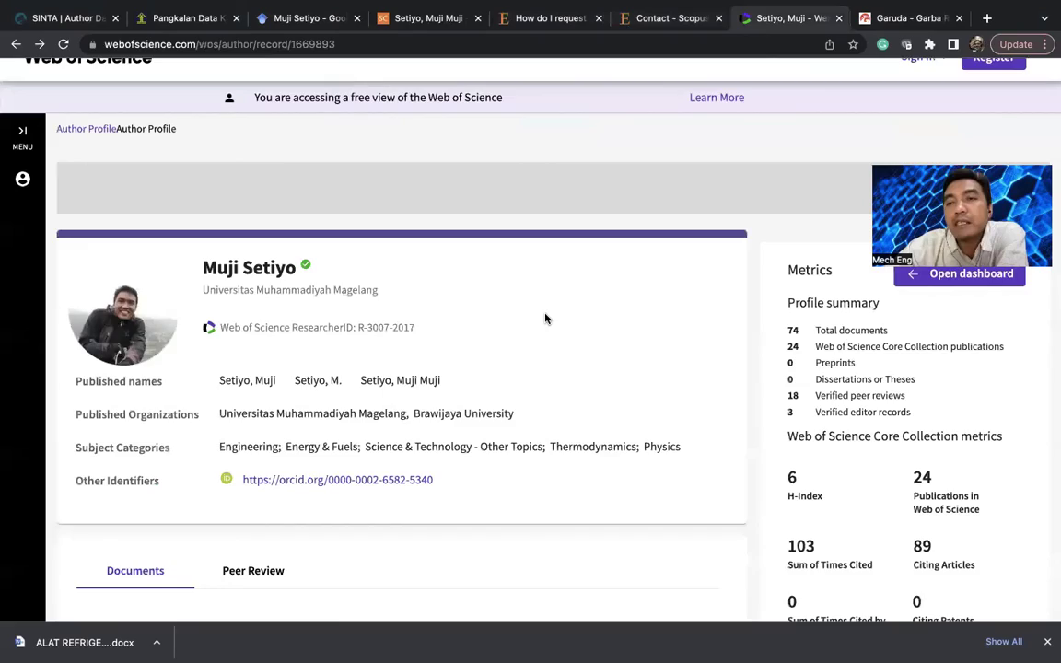
scroll(544, 319, "down", 10)
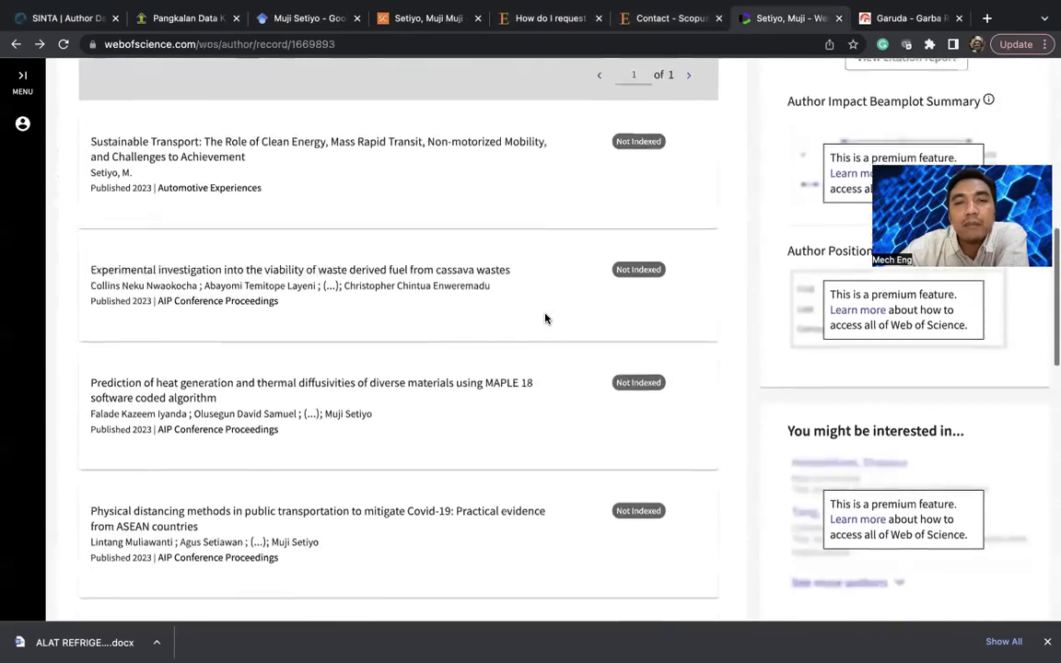
scroll(545, 319, "down", 3)
scroll(545, 316, "up", 12)
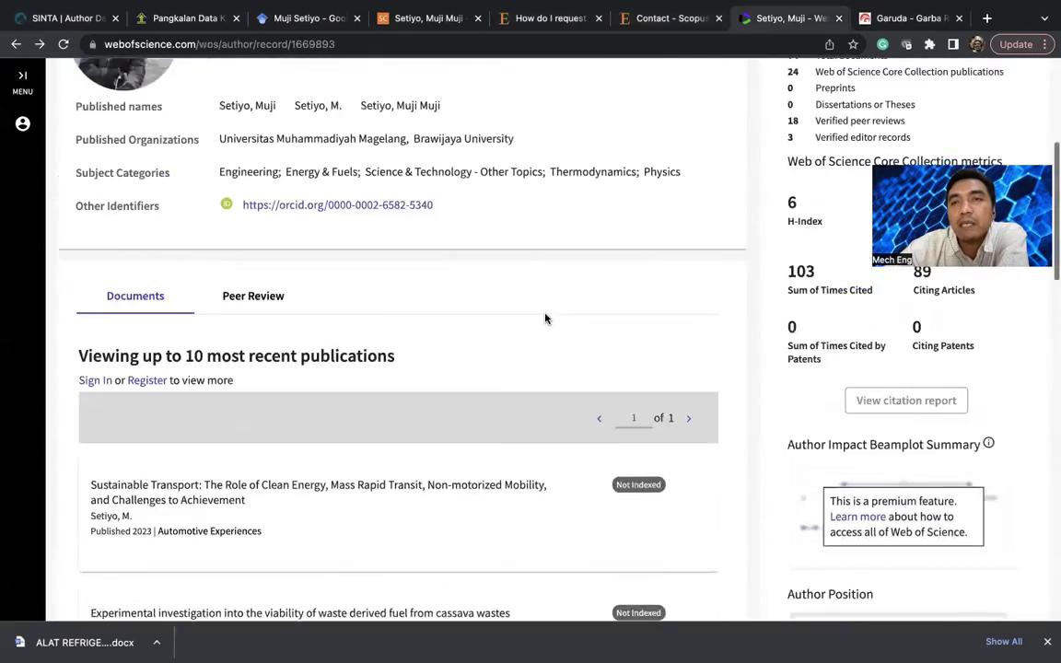
Step: Switch to the lecturer's Garuda author page and look over the article list and the option to claim missing documents
left_click(889, 27)
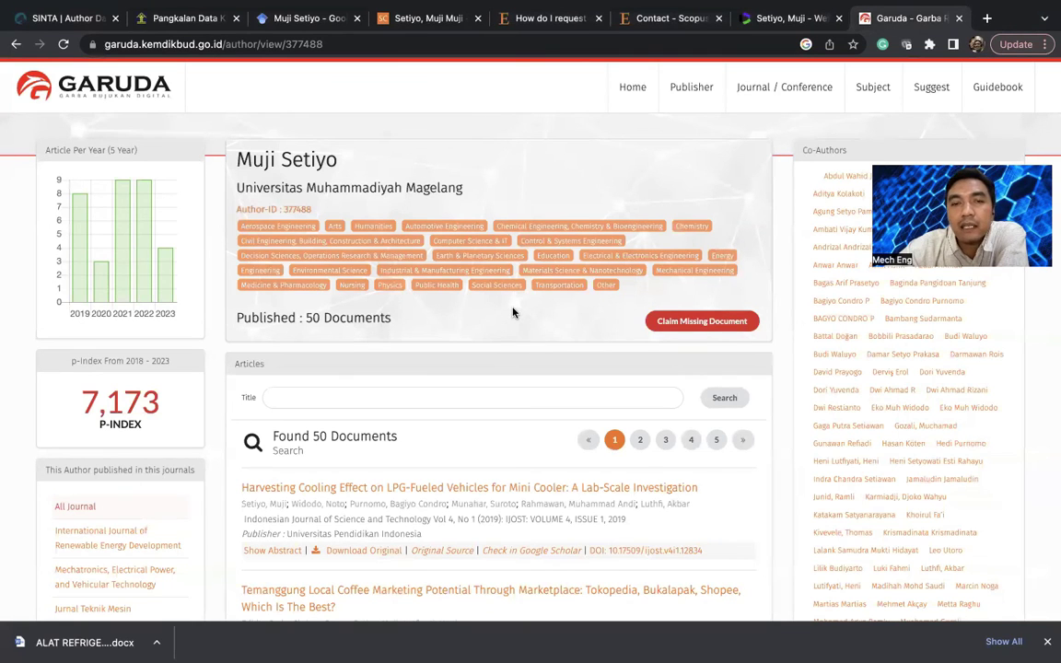
scroll(458, 387, "down", 5)
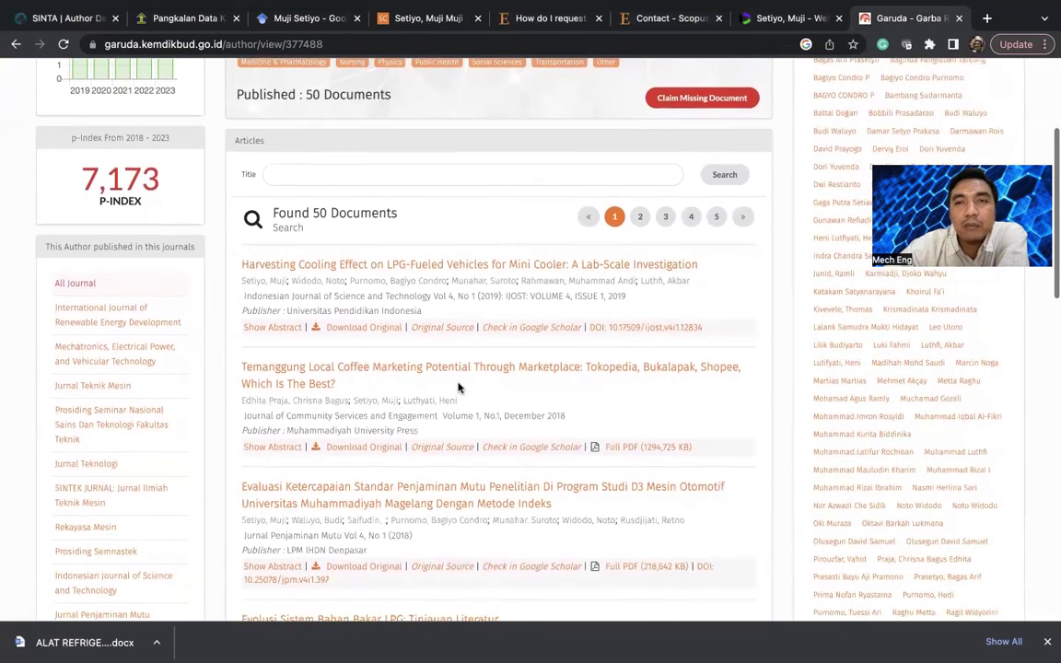
scroll(458, 387, "up", 5)
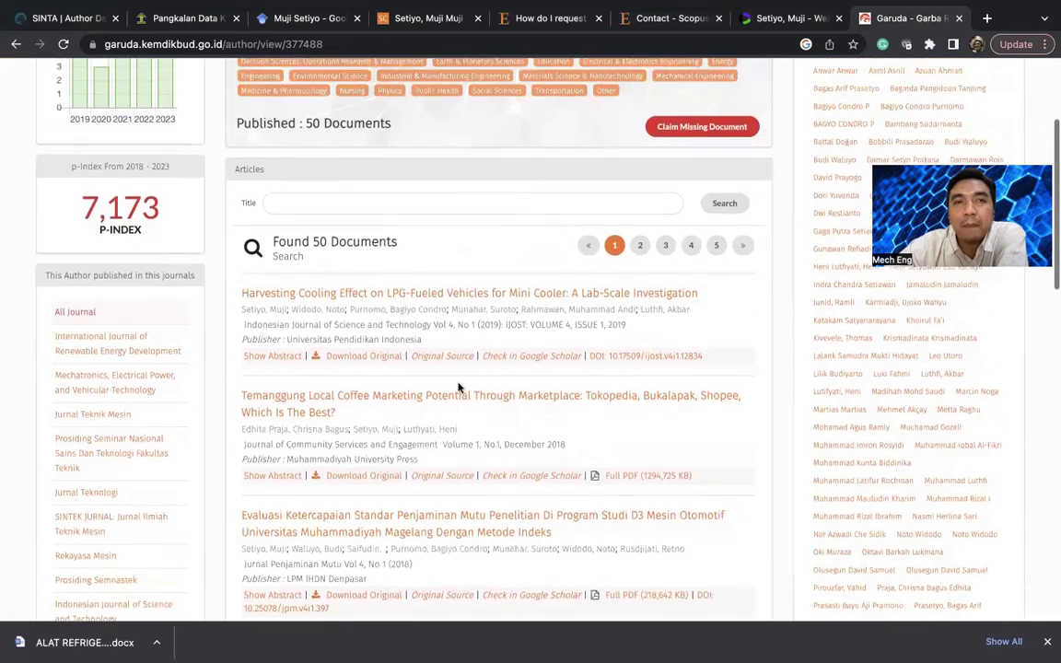
scroll(553, 198, "down", 1)
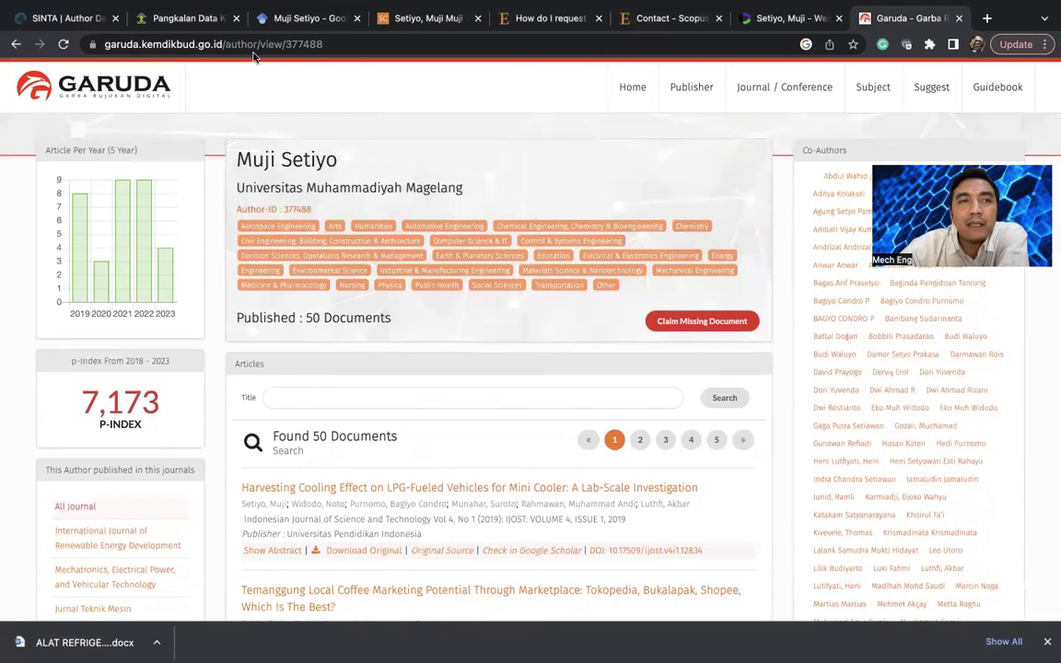
Step: Return to SINTA, open the Scopus publications page and review the My SINTA sections from publications down to Product Prototype
left_click(74, 20)
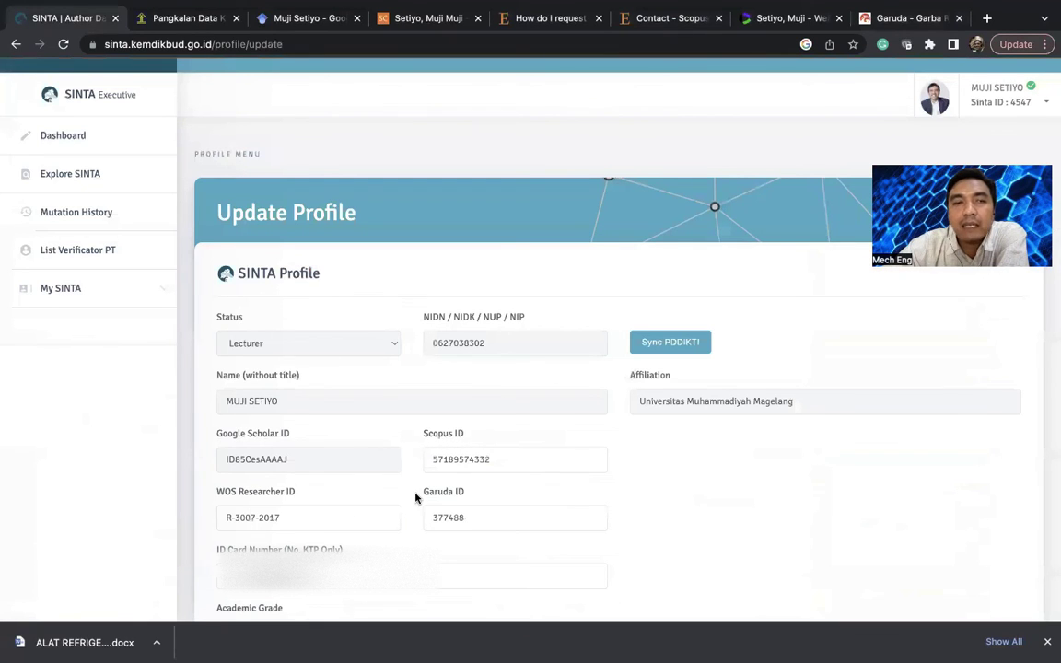
left_click(71, 289)
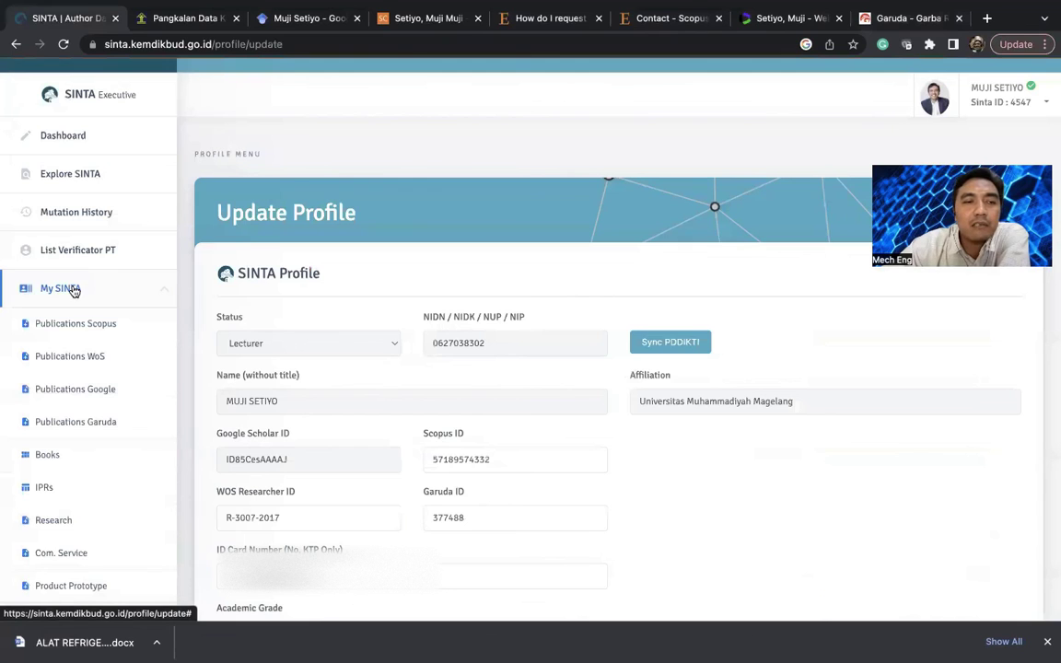
left_click(86, 331)
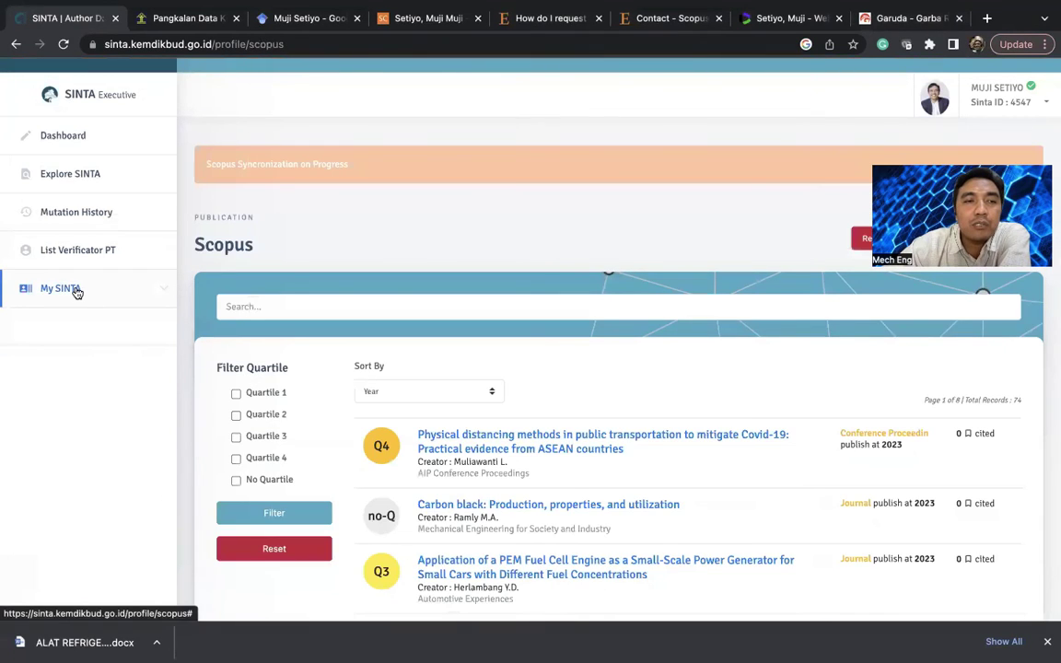
left_click(78, 292)
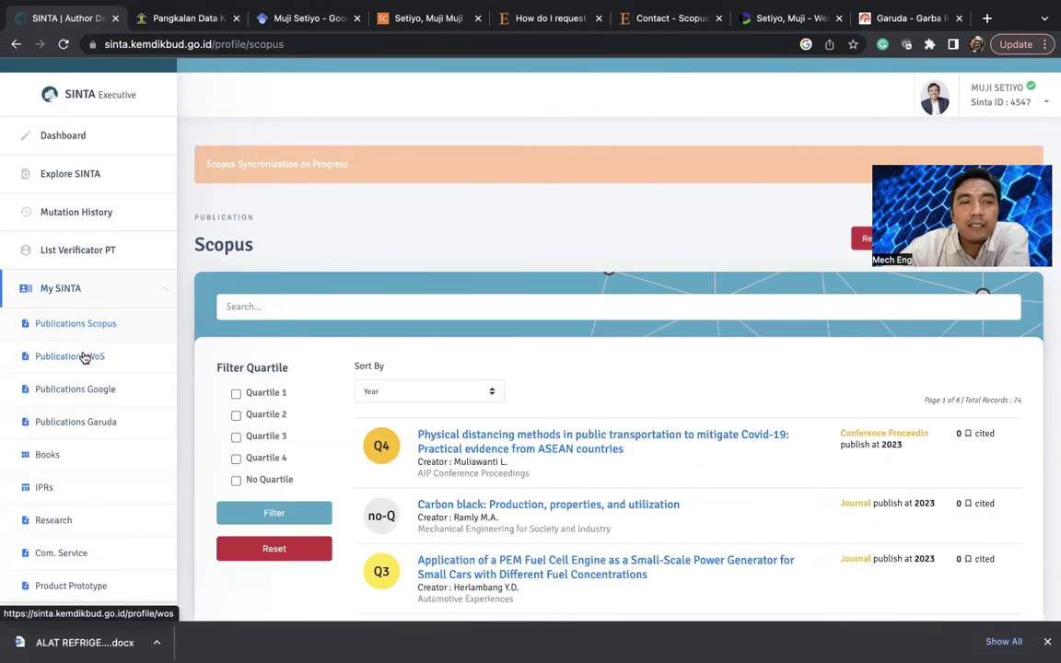
scroll(87, 386, "down", 1)
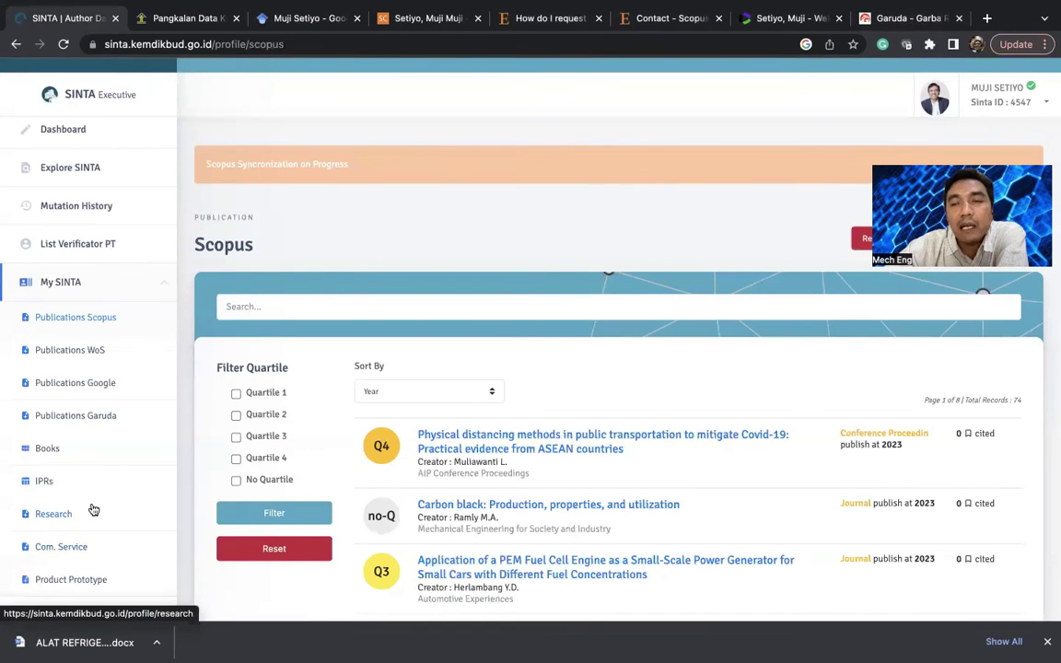
scroll(93, 510, "down", 1)
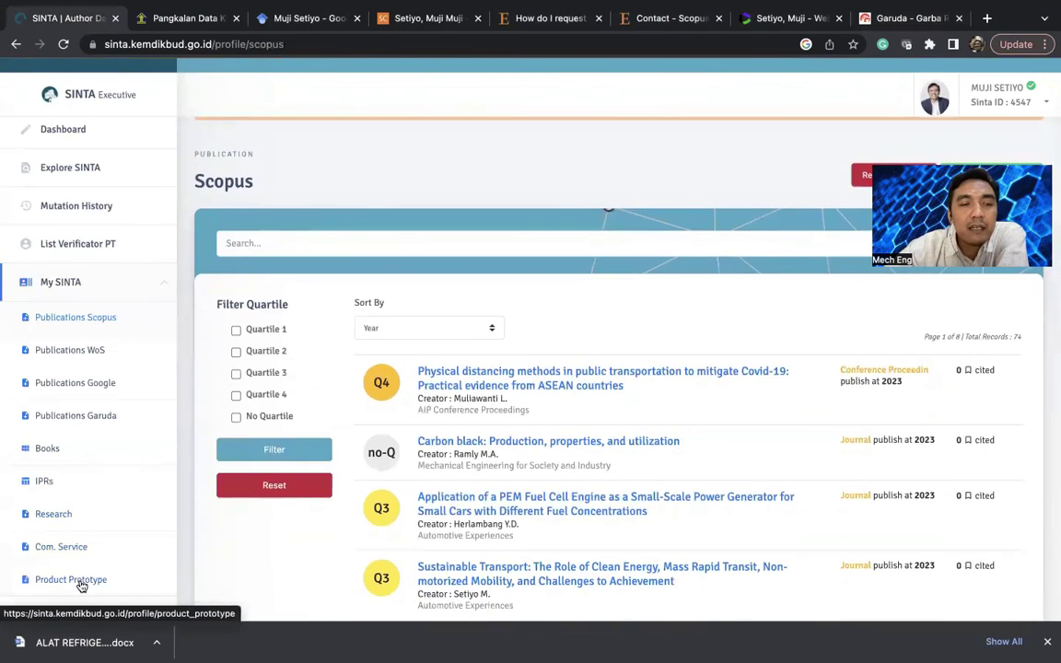